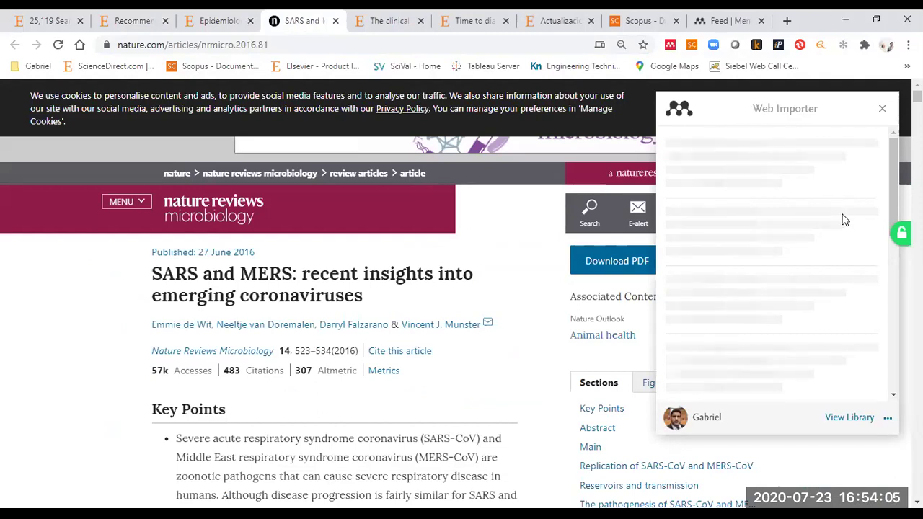
Step: Try to load the SARS and MERS article's references in the Mendeley Web Importer, and briefly open the library from it
click(671, 45)
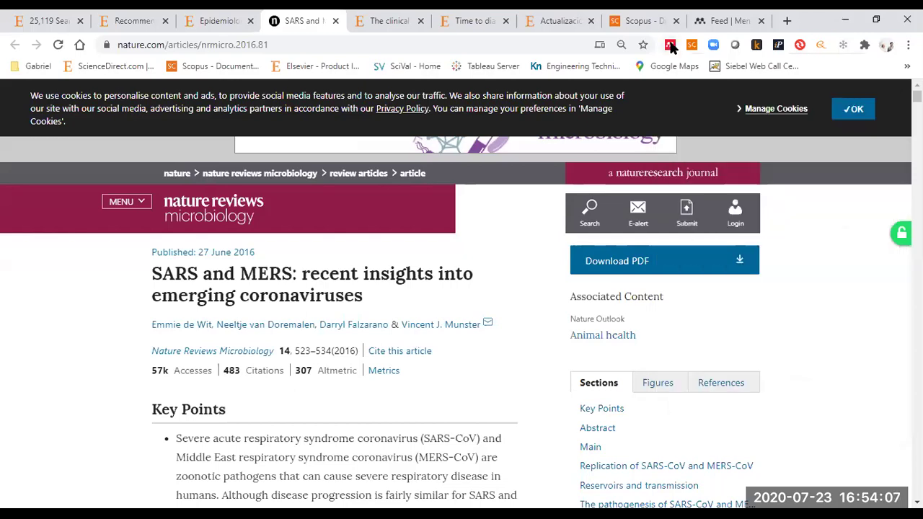
click(671, 45)
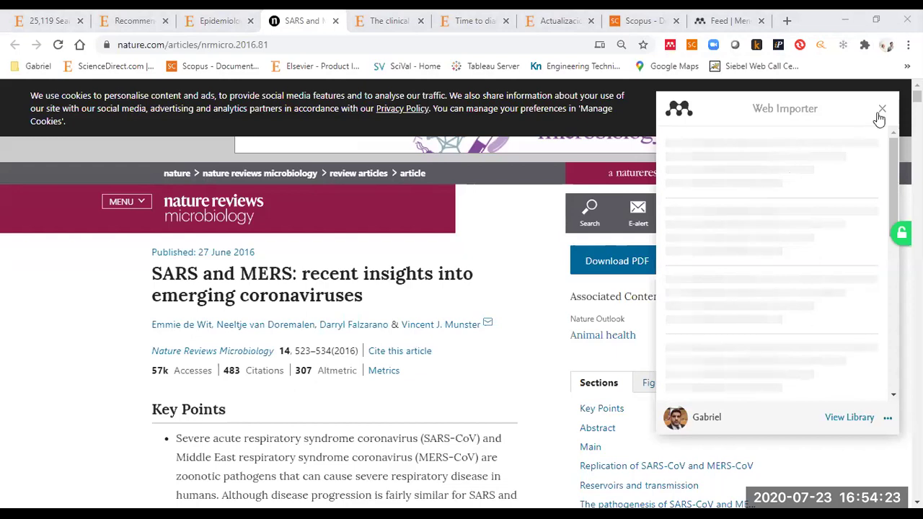
click(841, 422)
click(379, 21)
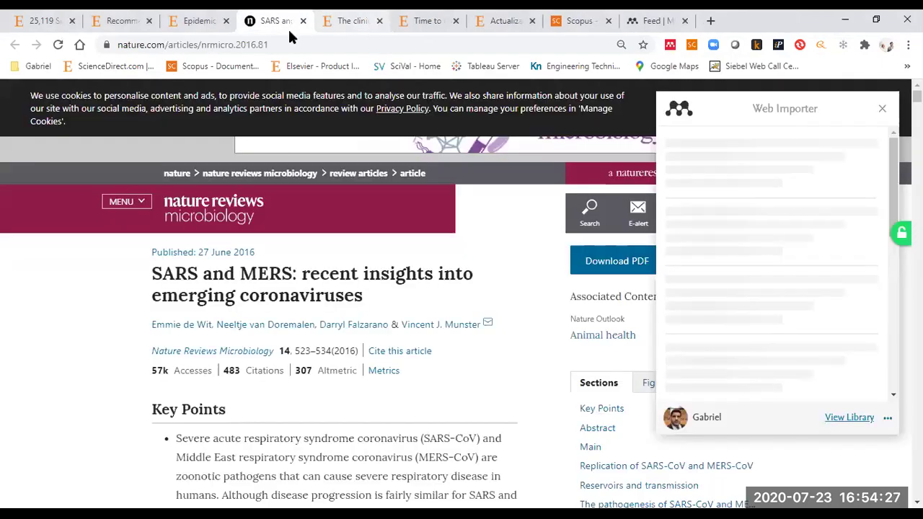
triple_click(761, 107)
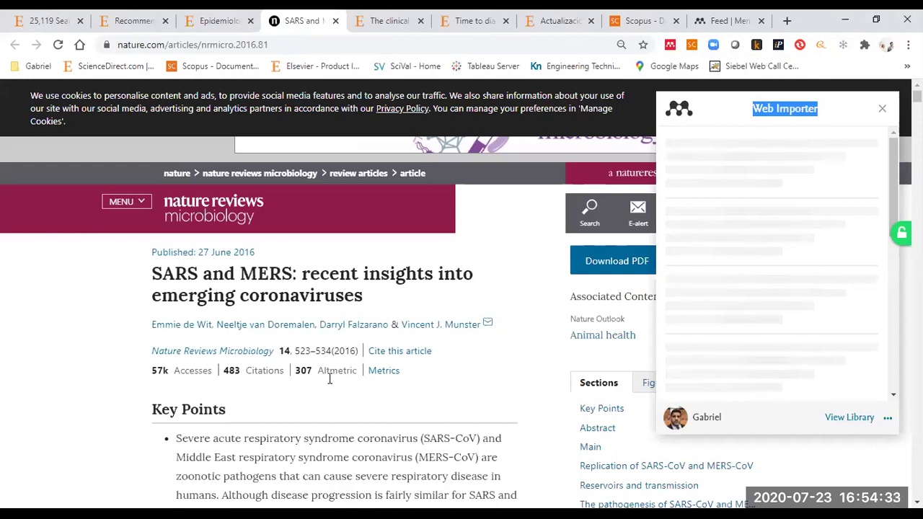
Step: Reload the SARS and MERS article page and close the three ScienceDirect article tabs that follow it
click(254, 46)
key(Return)
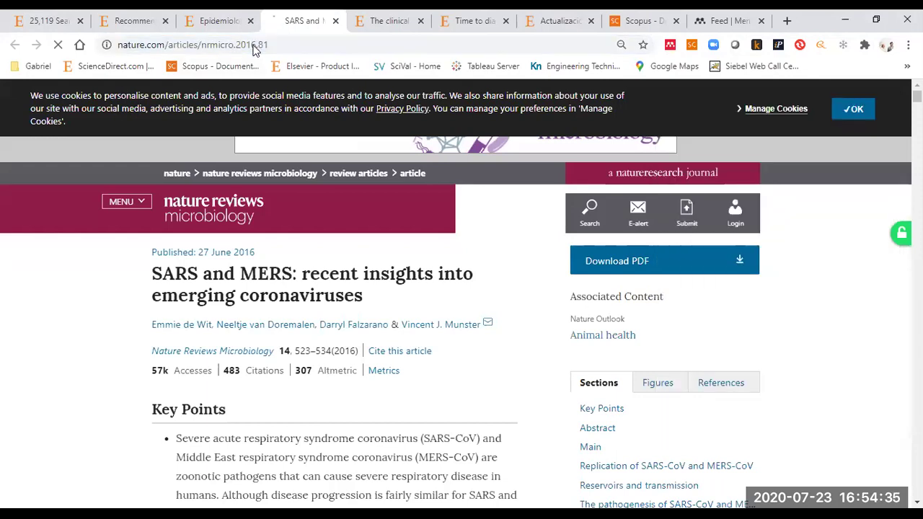
click(420, 20)
click(420, 21)
click(420, 21)
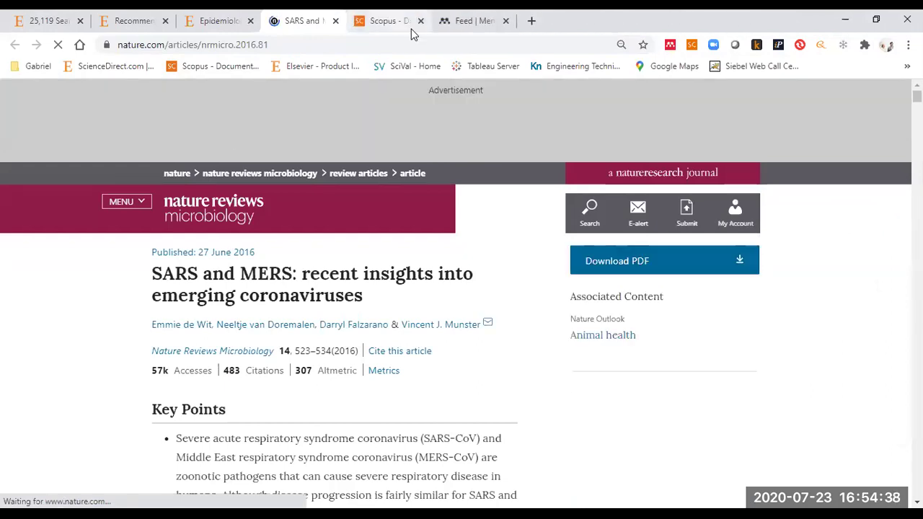
Step: Try again to load the reloaded article's references in the Mendeley Web Importer, and dismiss the importer
click(670, 45)
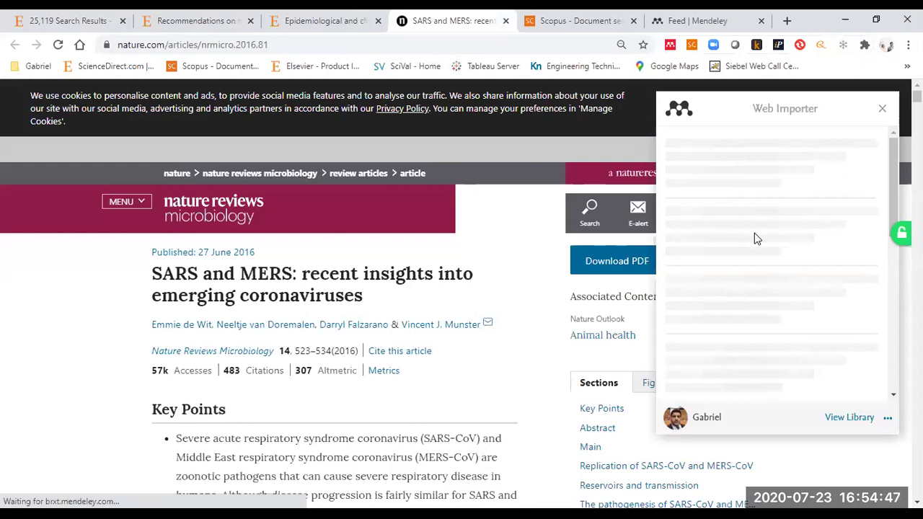
scroll(755, 233, down, 3)
scroll(755, 233, up, 3)
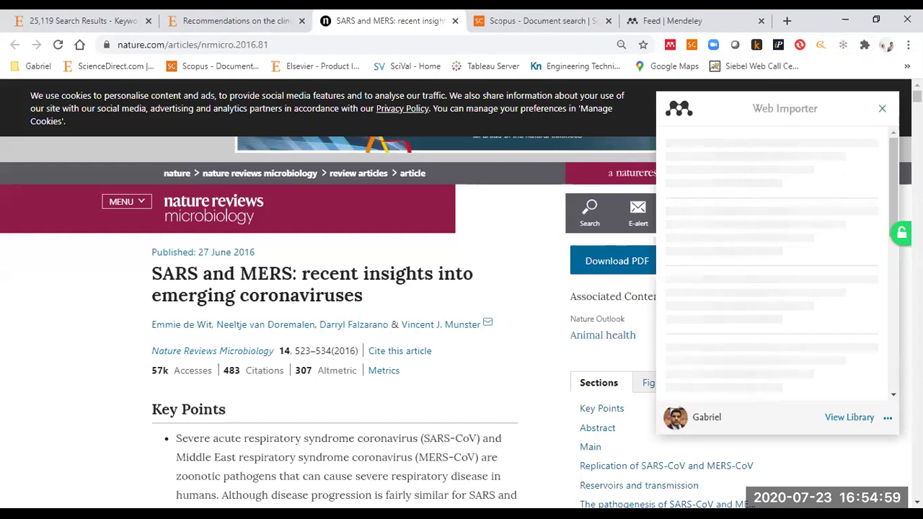
key(Escape)
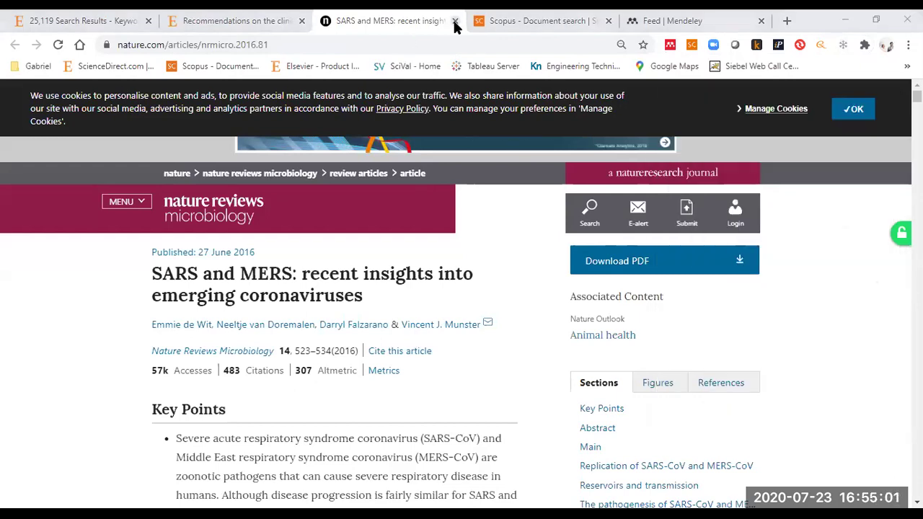
Step: Close the SARS and MERS article, the Recommendations article and the ScienceDirect search results, leaving the Scopus document search open
click(455, 21)
click(285, 21)
click(301, 21)
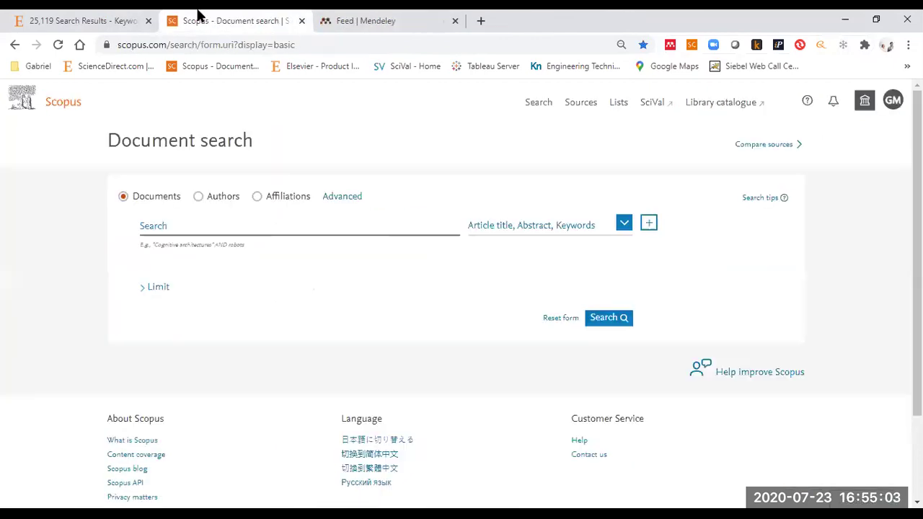
click(130, 21)
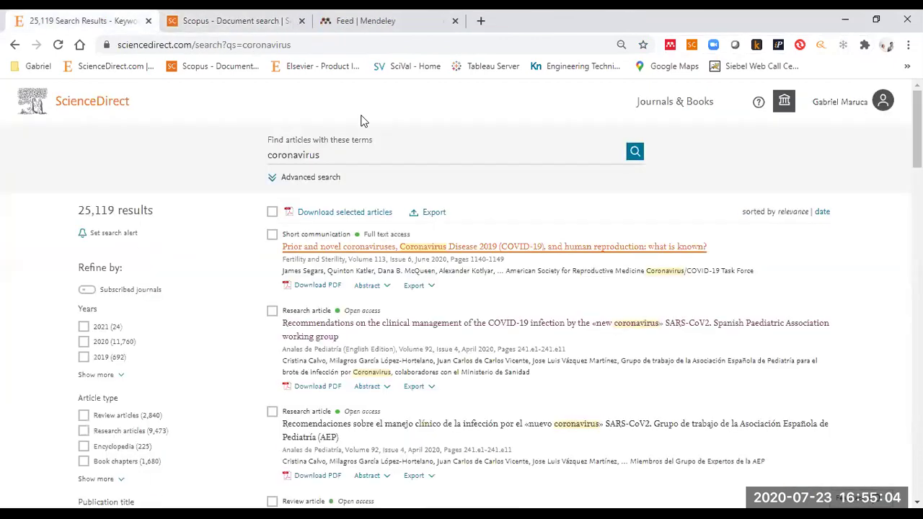
click(157, 21)
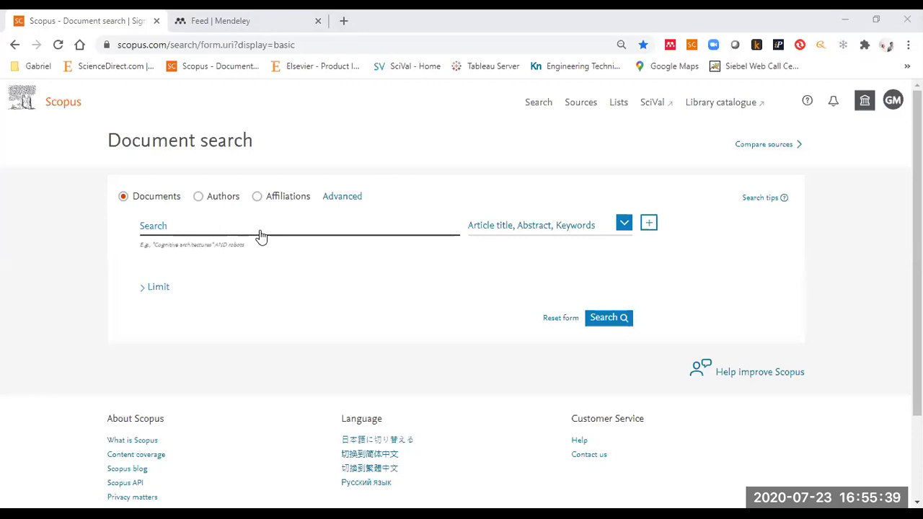
Step: Review which fields a Scopus document search can be restricted to
click(208, 230)
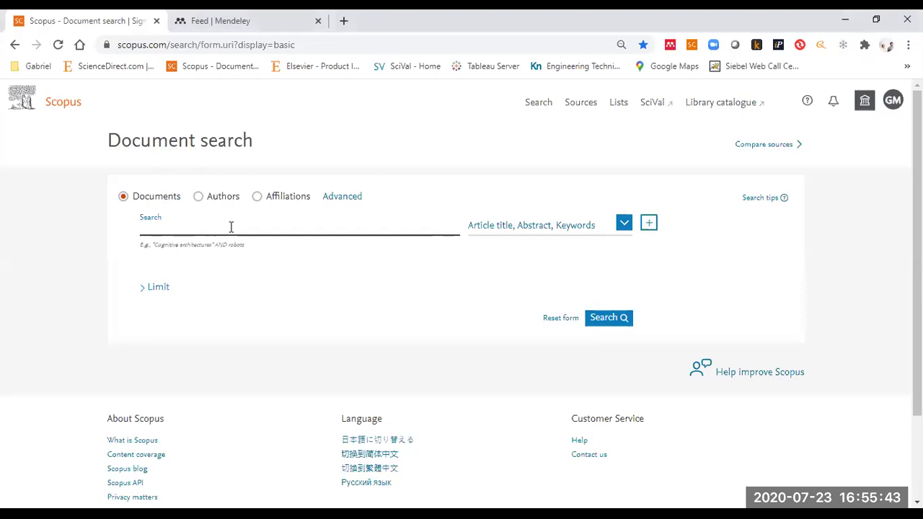
click(501, 235)
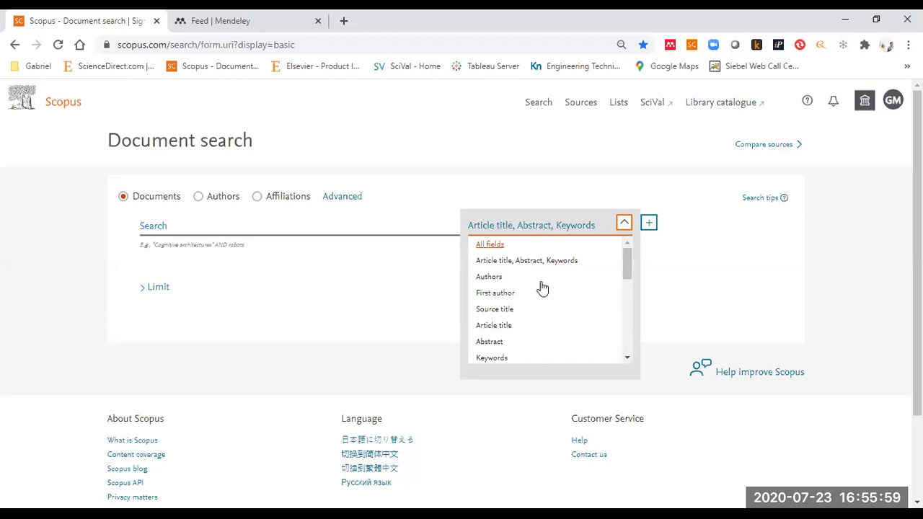
scroll(542, 289, down, 2)
scroll(542, 288, down, 6)
scroll(542, 288, up, 8)
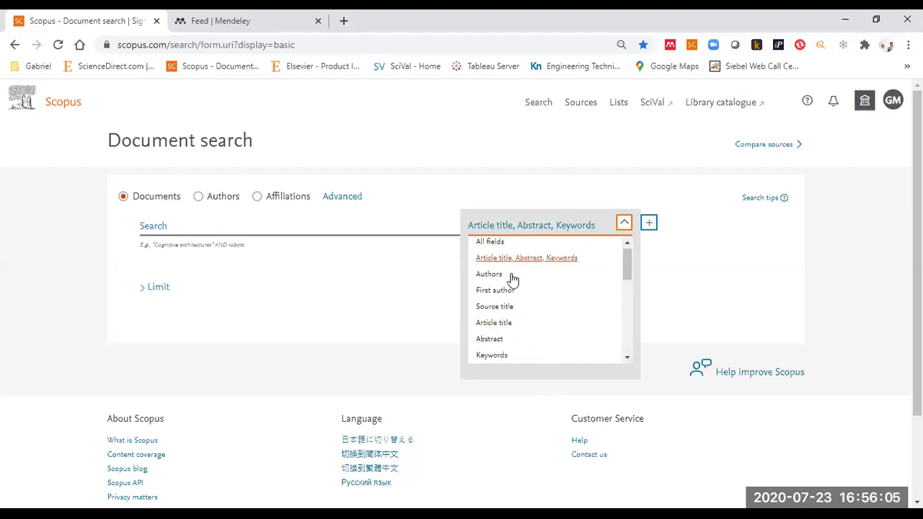
Step: Enter "quantum computing" as the document search term
click(300, 234)
click(300, 228)
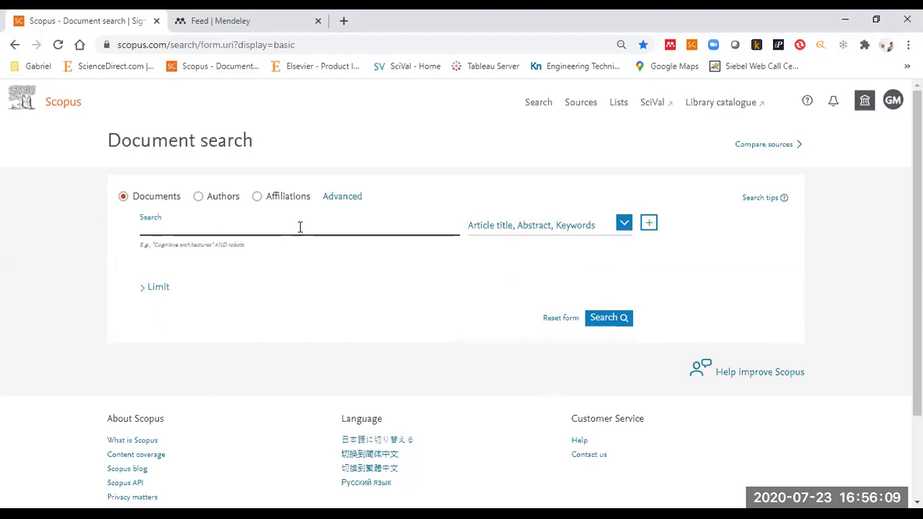
text(qu)
key(Down)
key(Return)
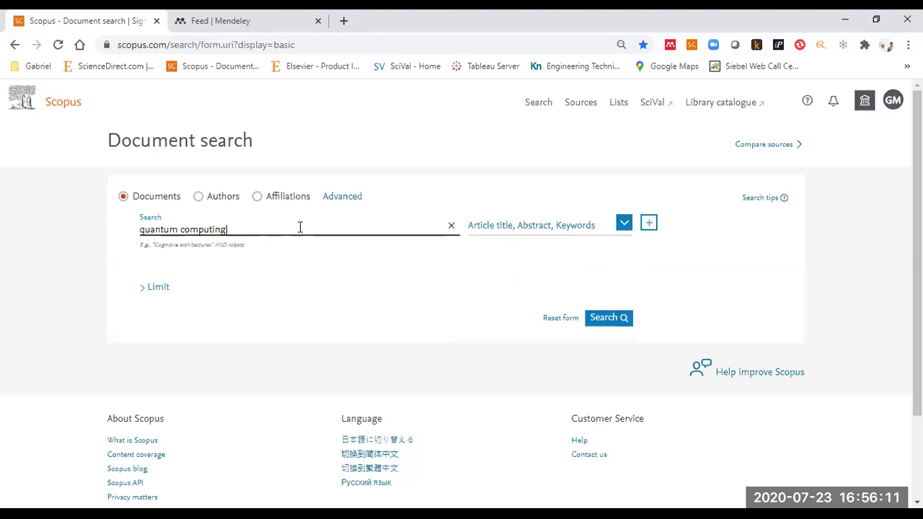
Step: Run the document search within "Article title, Abstract, Keywords" and check the total number of results
click(547, 227)
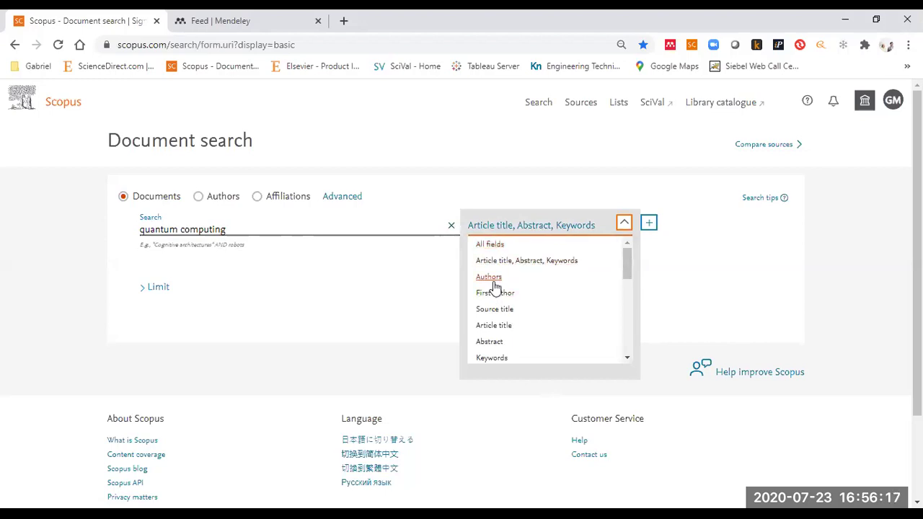
click(159, 229)
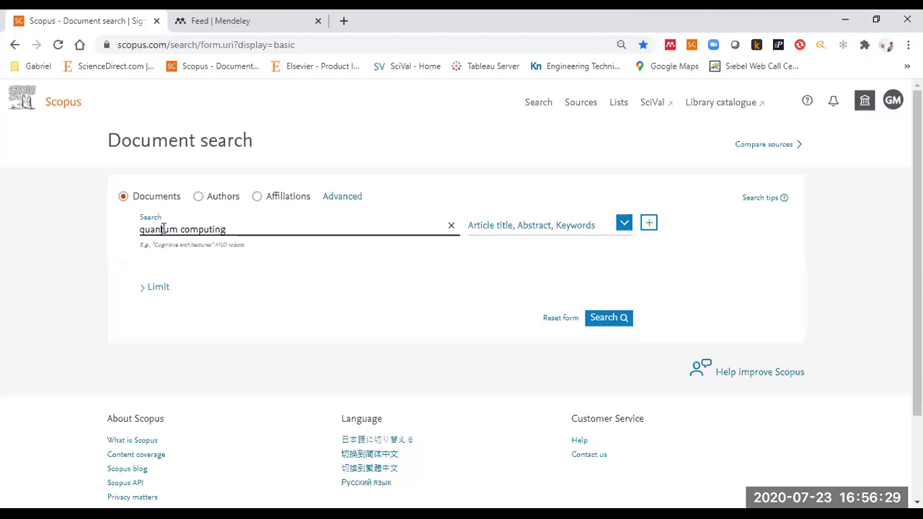
click(502, 228)
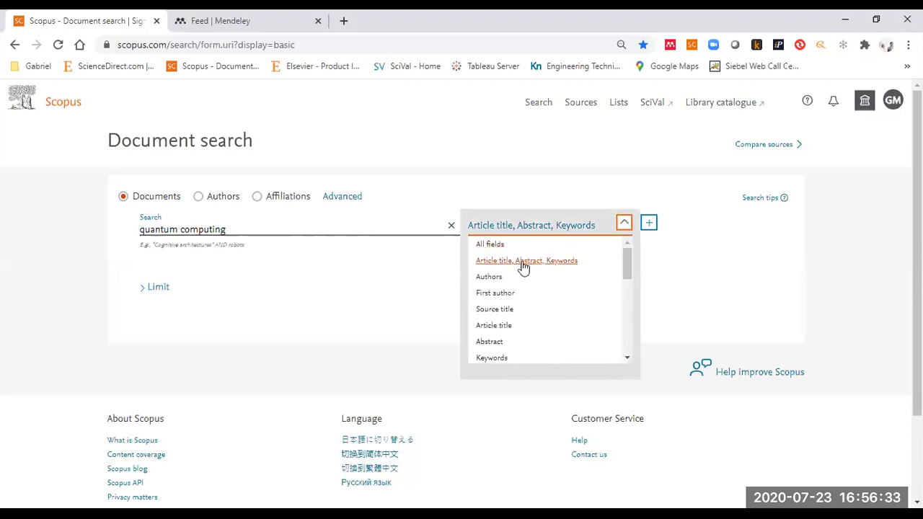
click(523, 265)
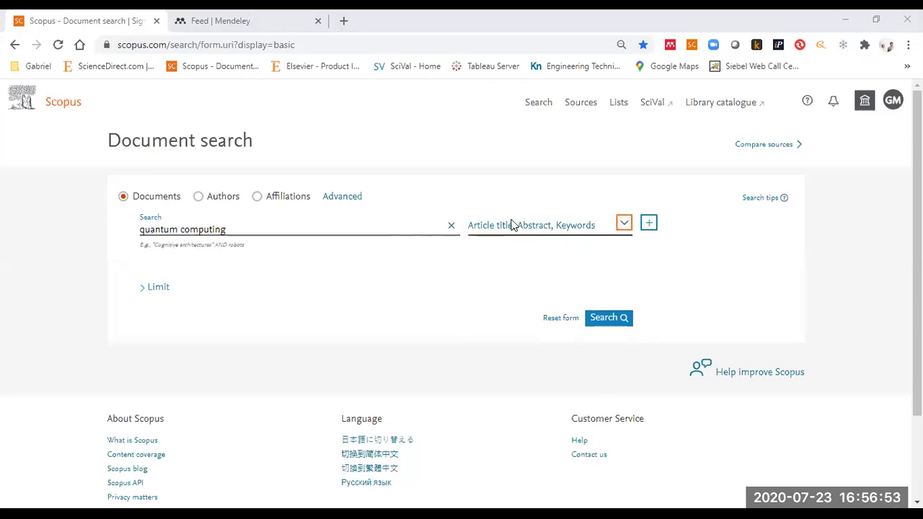
click(605, 326)
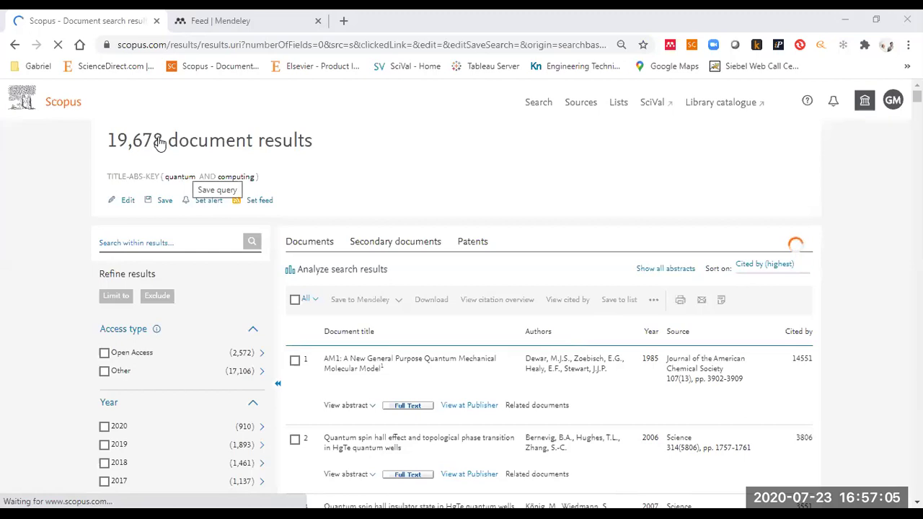
drag(165, 141, 108, 145)
click(186, 139)
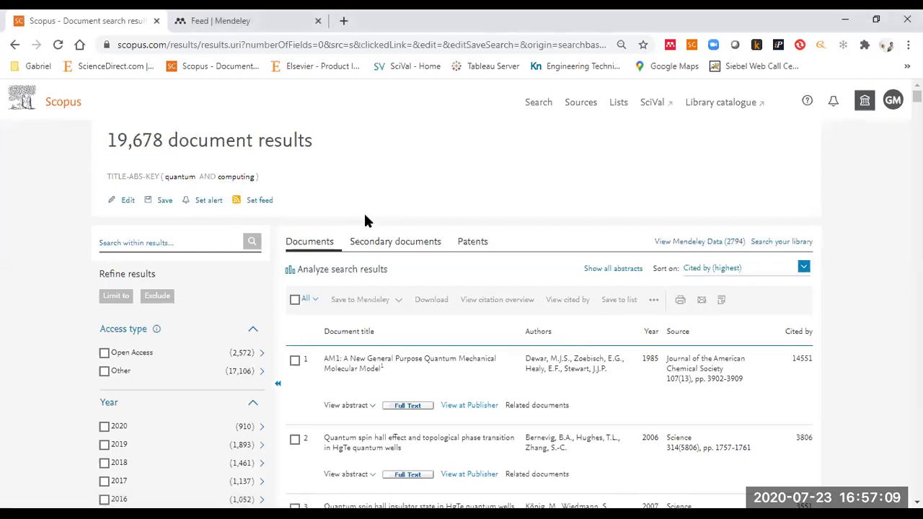
Step: Select all document results, and restrict the selection to the current page only
scroll(367, 221, down, 1)
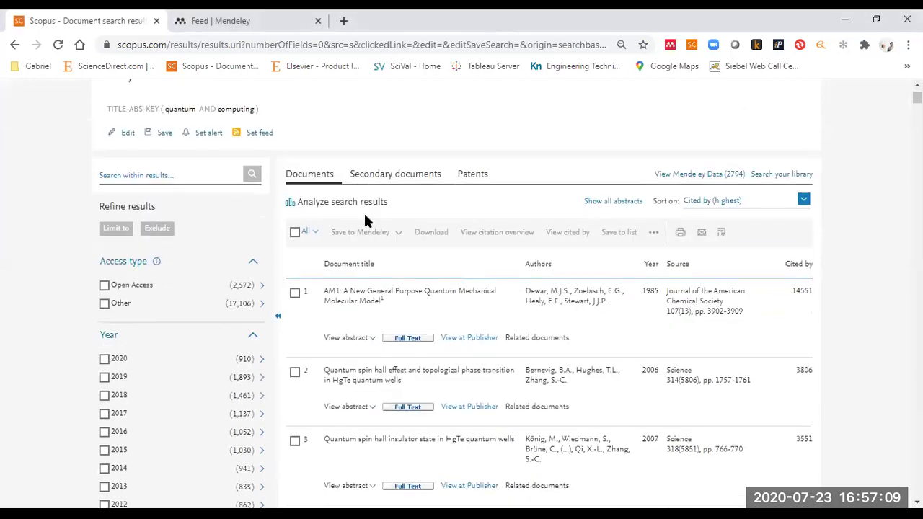
click(295, 233)
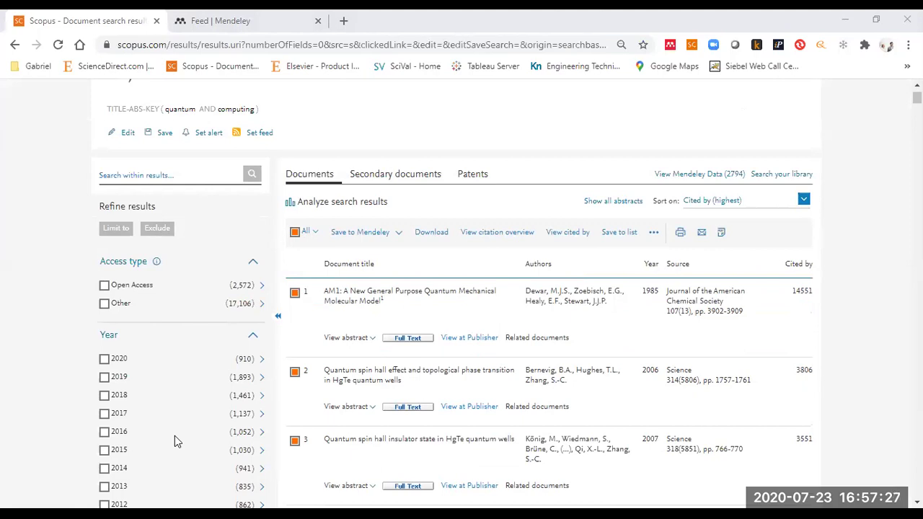
click(315, 234)
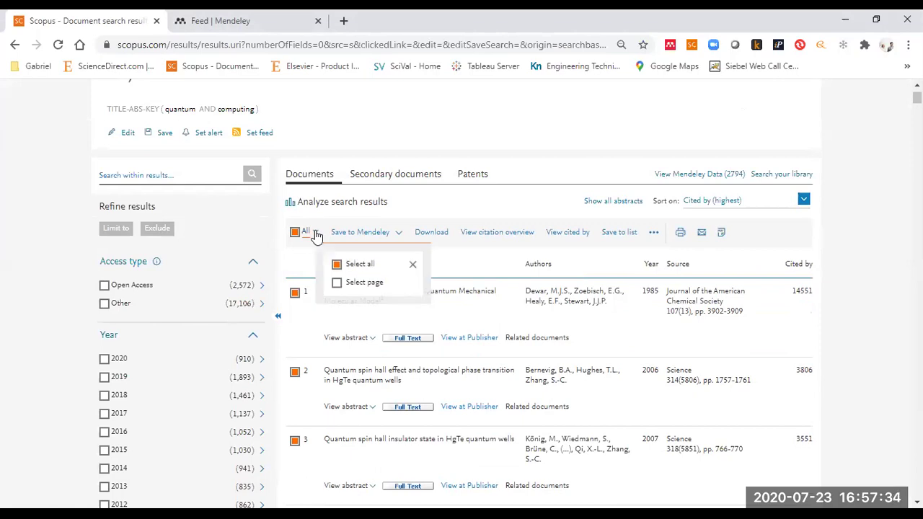
click(374, 283)
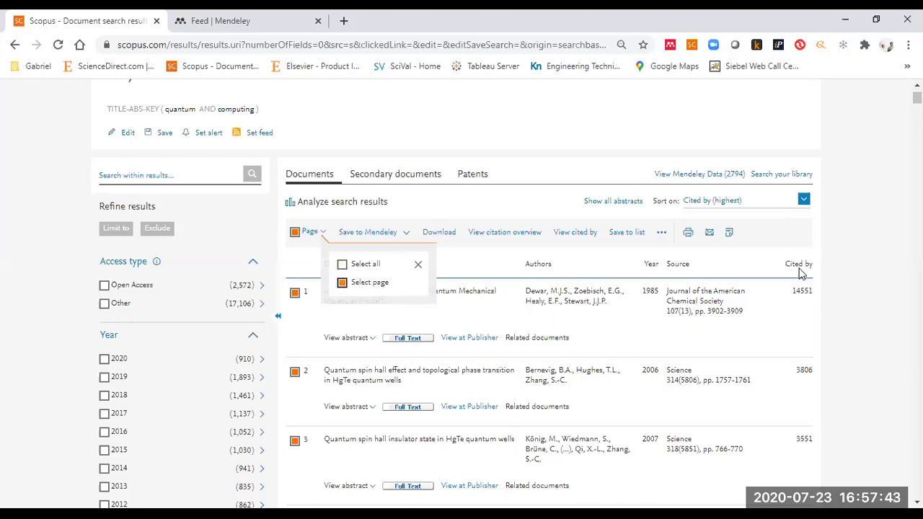
Step: Set the results list to display 200 results per page and return to the beginning of the list
drag(917, 99, 917, 492)
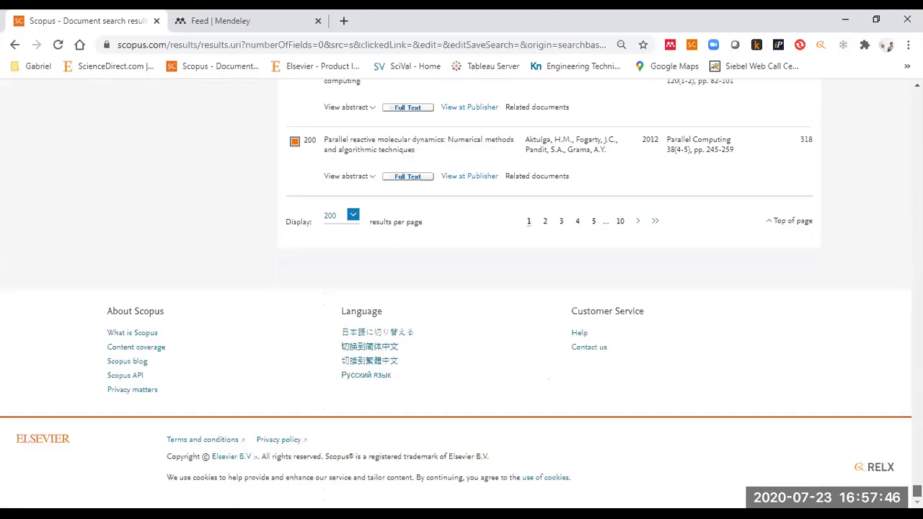
click(353, 216)
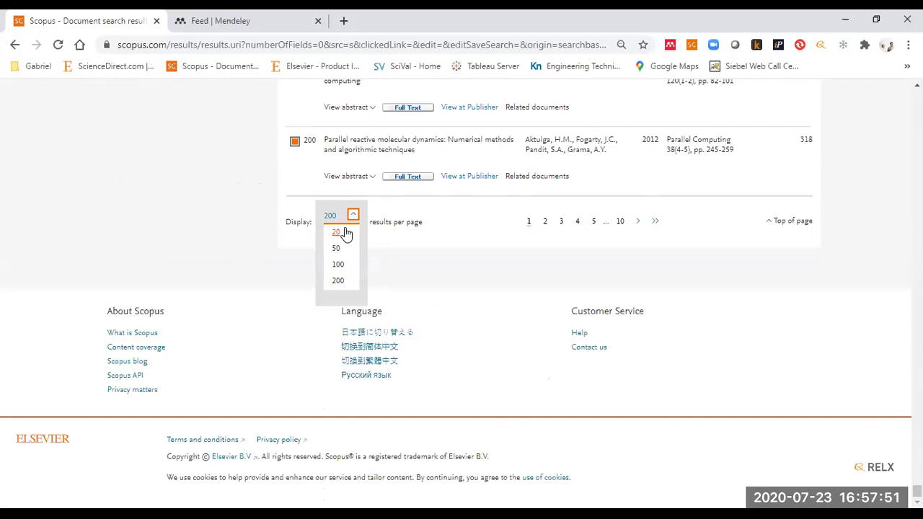
click(339, 281)
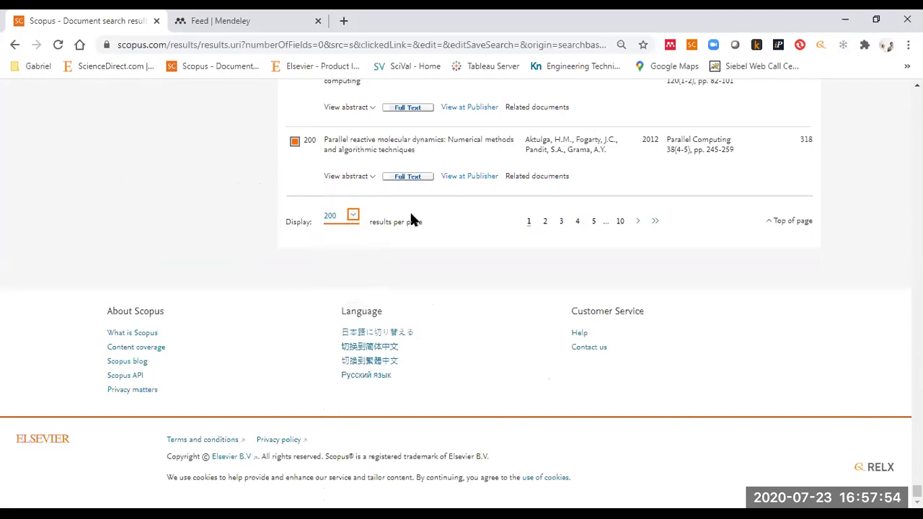
click(798, 228)
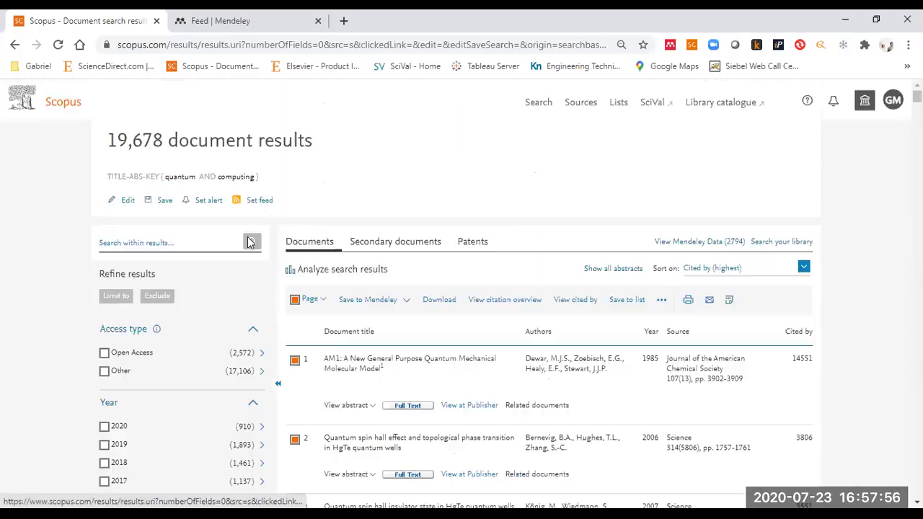
Step: Extend the selection from the current page to all results and check the total number of documents
click(322, 303)
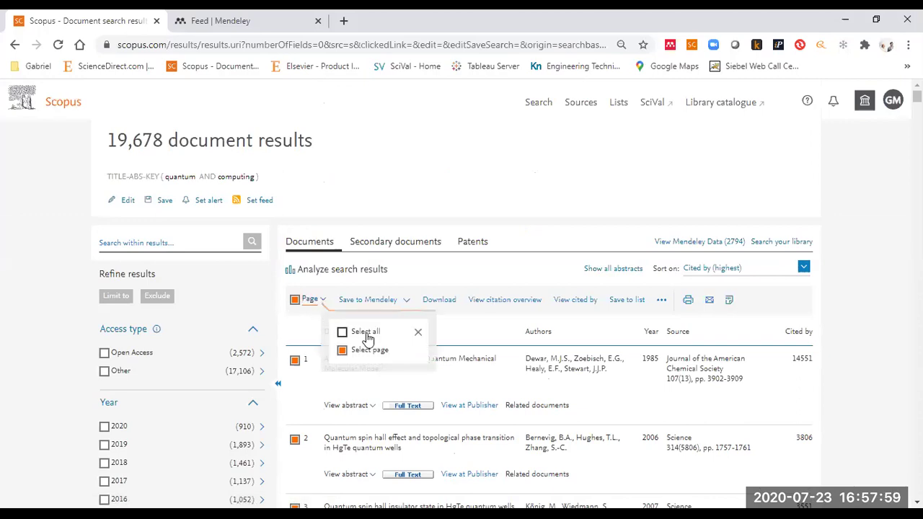
click(367, 334)
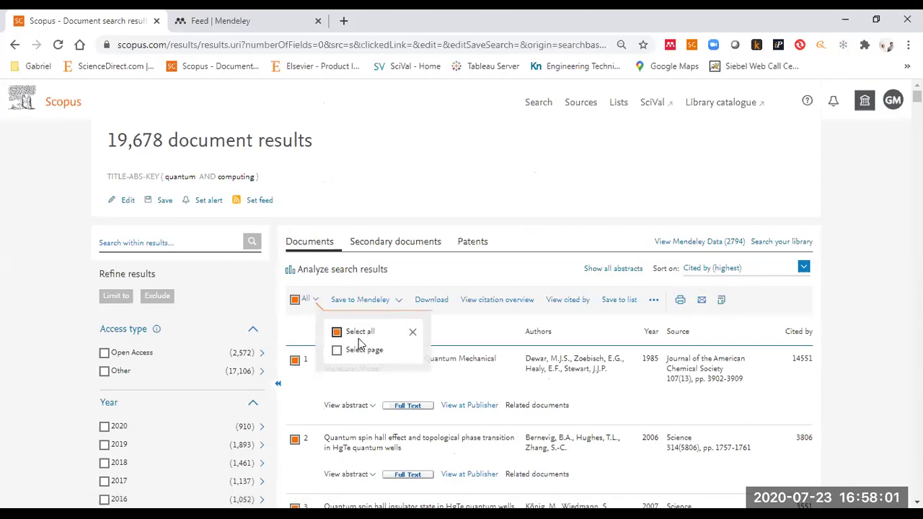
double_click(163, 140)
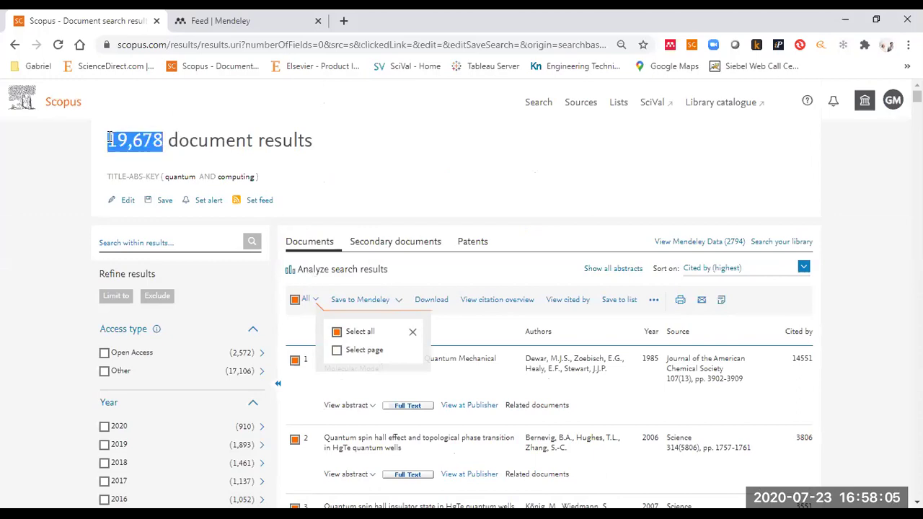
click(249, 153)
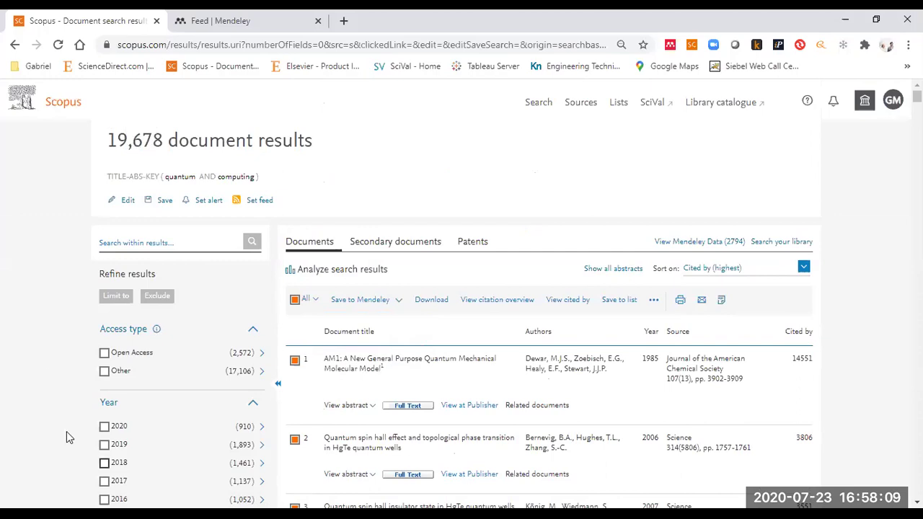
Step: In the export settings, try RIS Format with all citation, bibliographical, abstract and keyword, and funding fields included
click(401, 303)
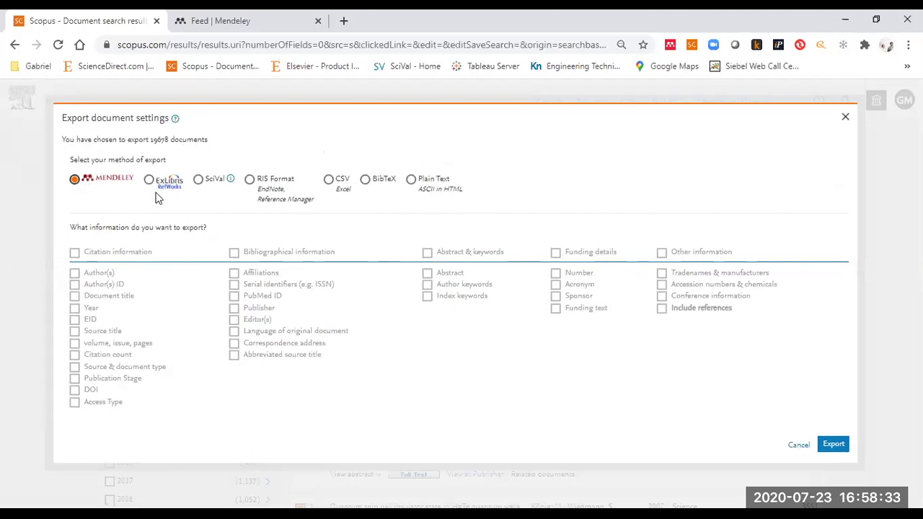
click(250, 185)
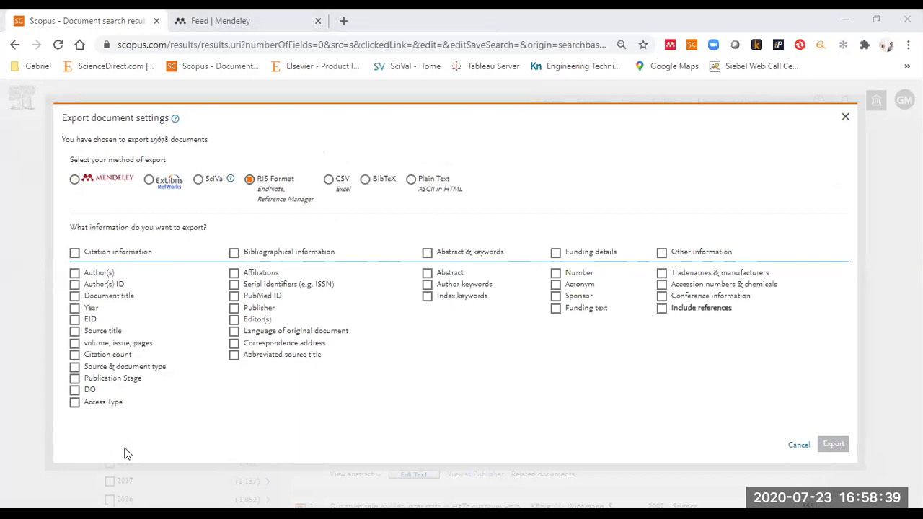
click(75, 254)
drag(238, 252, 376, 265)
click(427, 253)
click(234, 253)
click(555, 252)
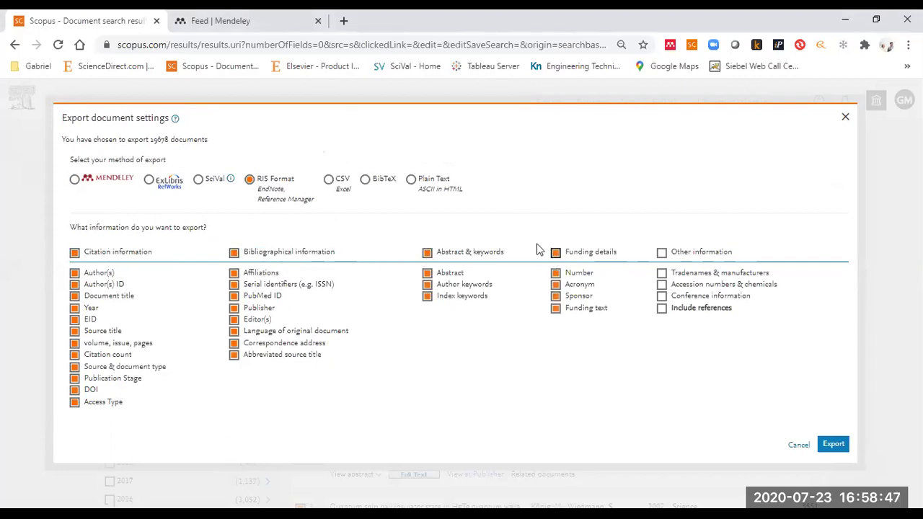
Step: Try exporting all selected documents with the Mendeley method, compare the Save to Mendeley and CSV export types, and abandon the export
click(92, 180)
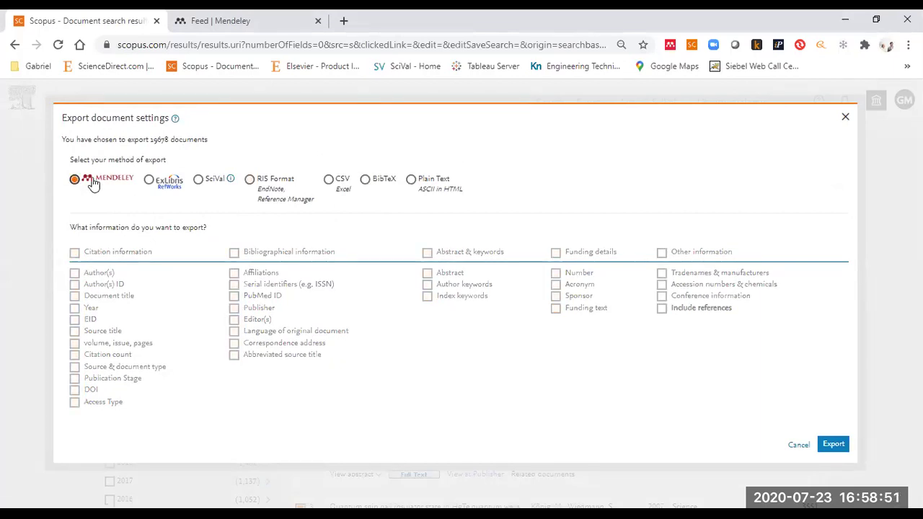
click(831, 445)
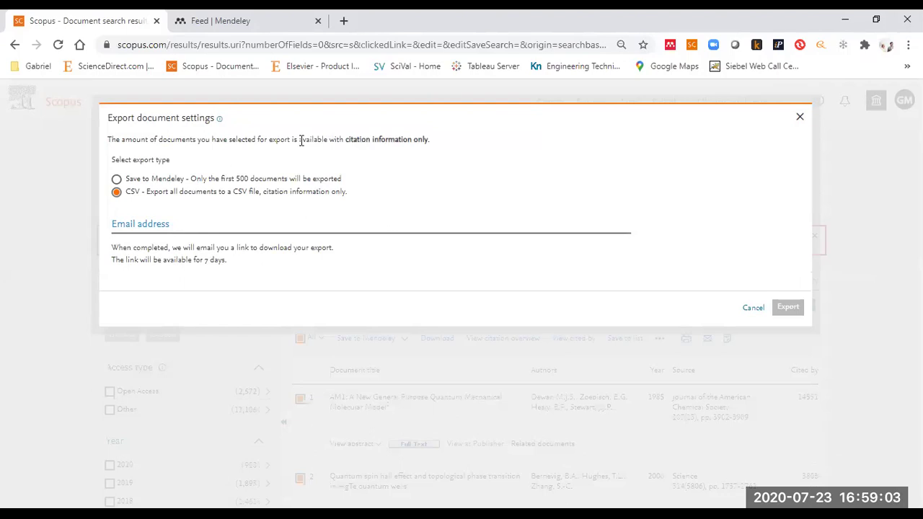
click(118, 181)
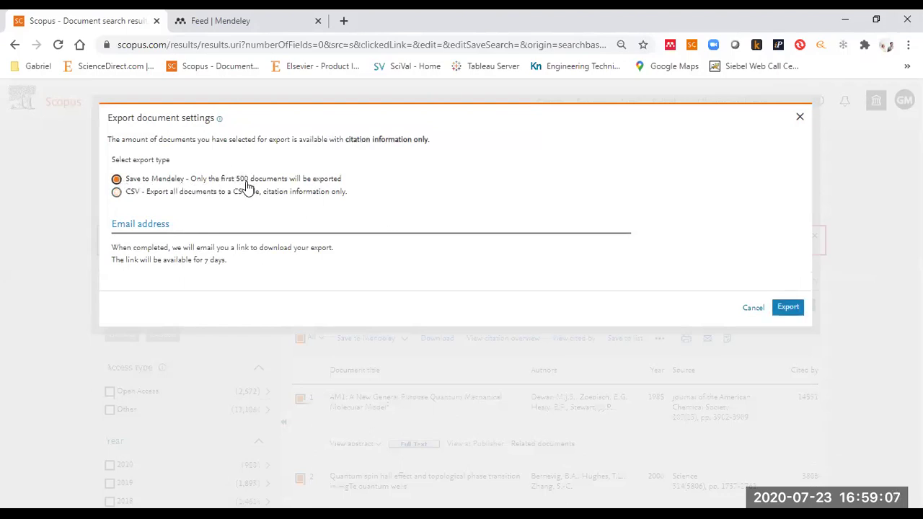
click(116, 194)
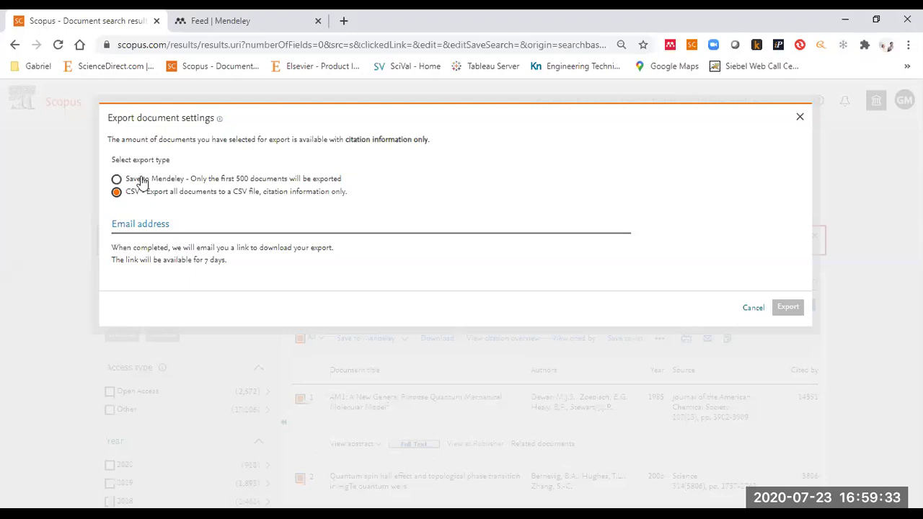
click(117, 179)
click(799, 119)
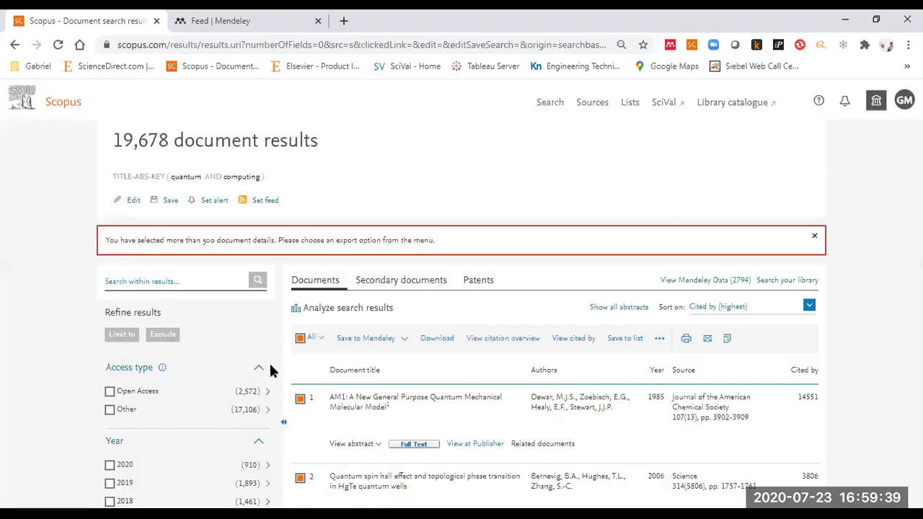
Step: Restrict the selection to the current page and save those documents to Mendeley
click(315, 339)
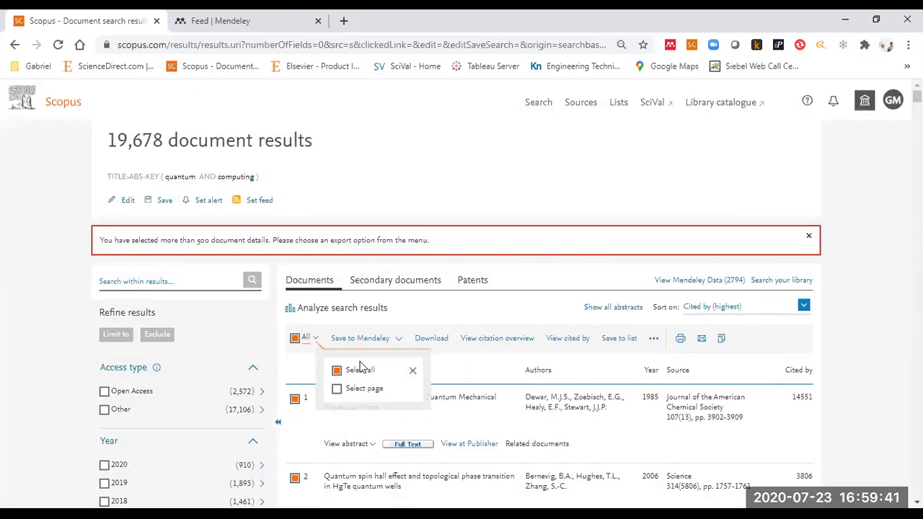
click(366, 390)
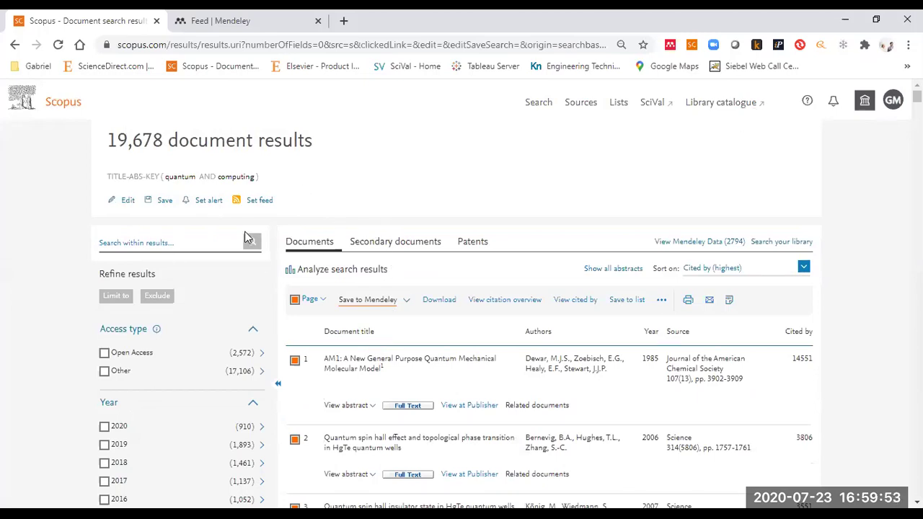
double_click(159, 240)
double_click(309, 240)
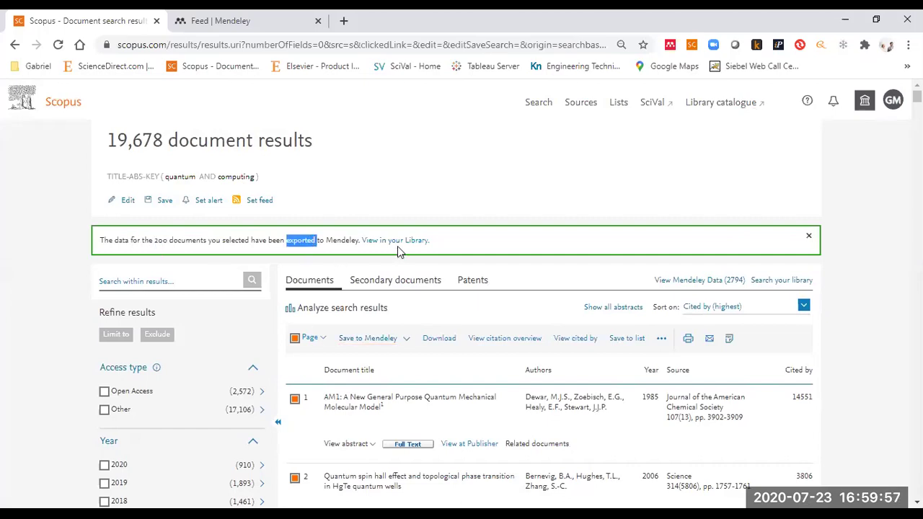
Step: Open the Mendeley library from the export message, review the newly added references across two pages, and return to the Scopus results
right_click(397, 244)
click(427, 257)
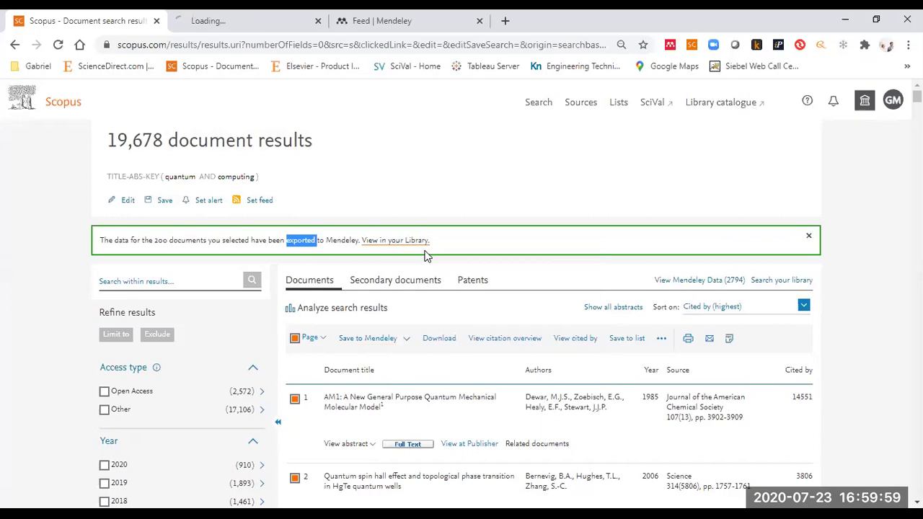
click(222, 16)
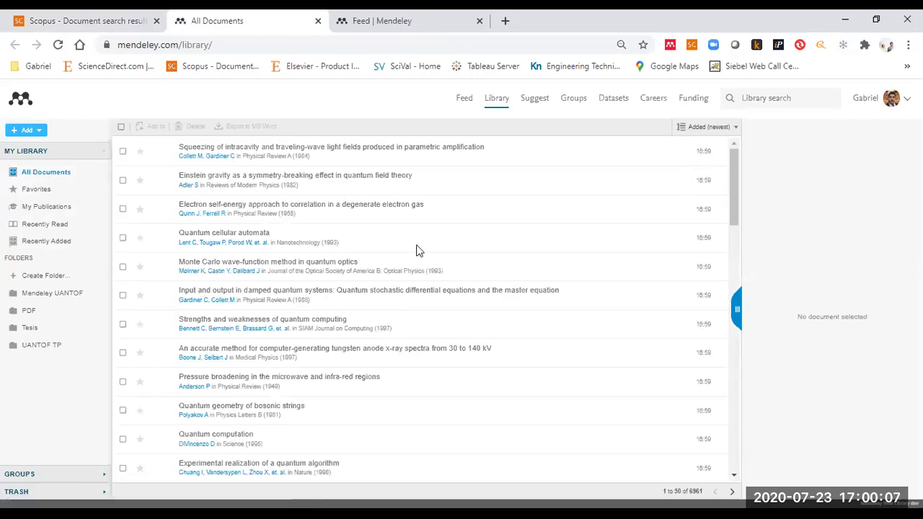
scroll(367, 207, down, 10)
scroll(374, 227, down, 10)
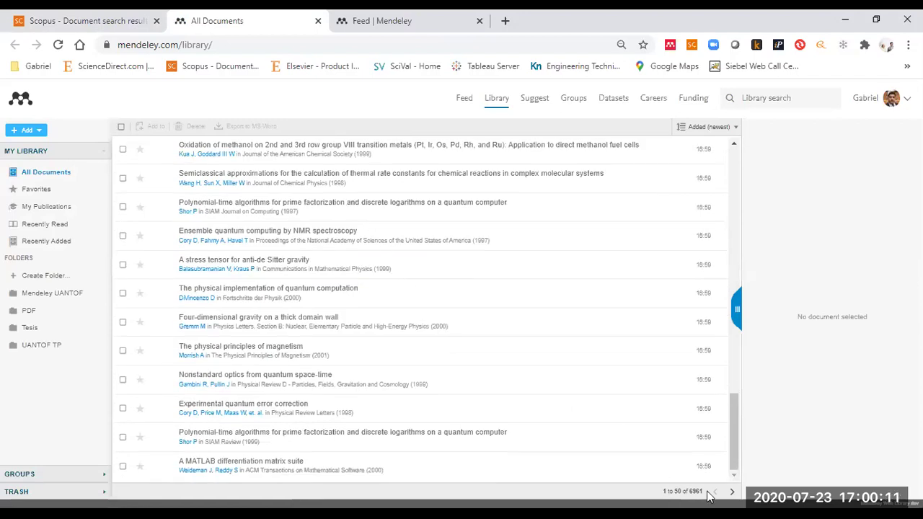
click(732, 491)
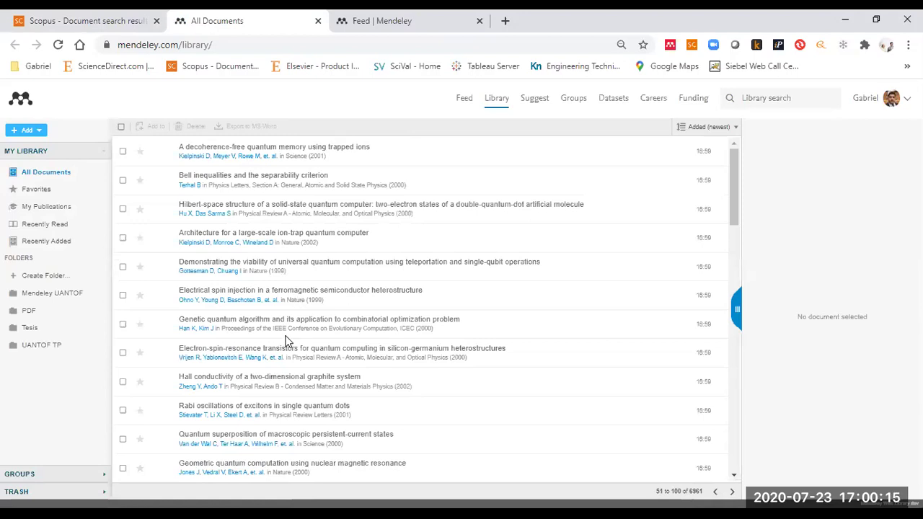
click(318, 21)
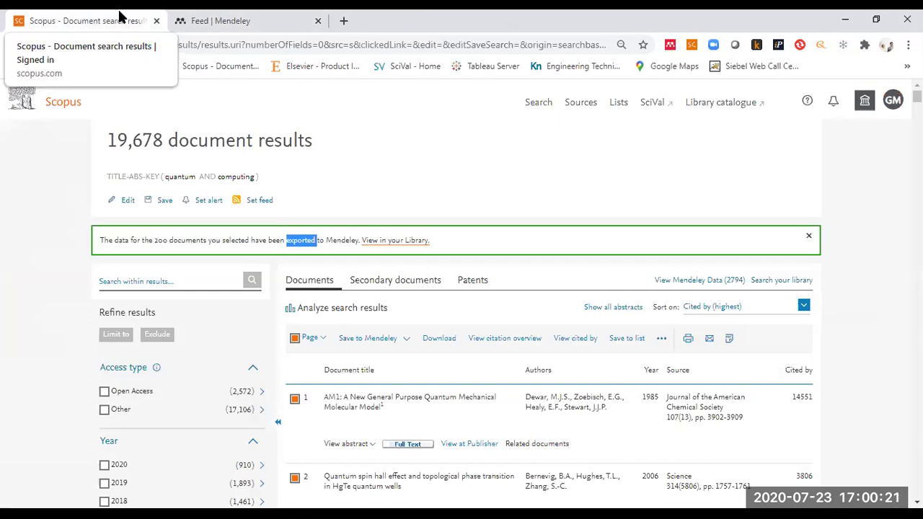
Step: Clear the document selection and limit the search results to Open Access
click(808, 239)
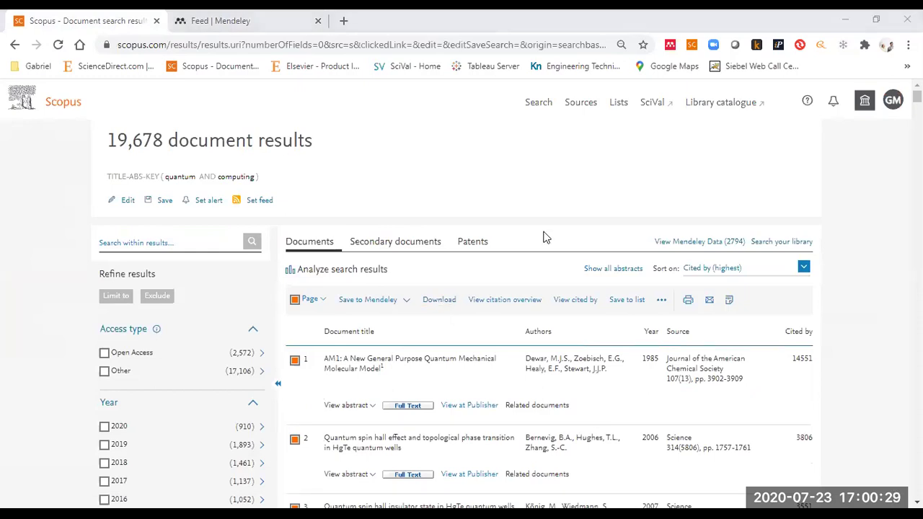
click(295, 299)
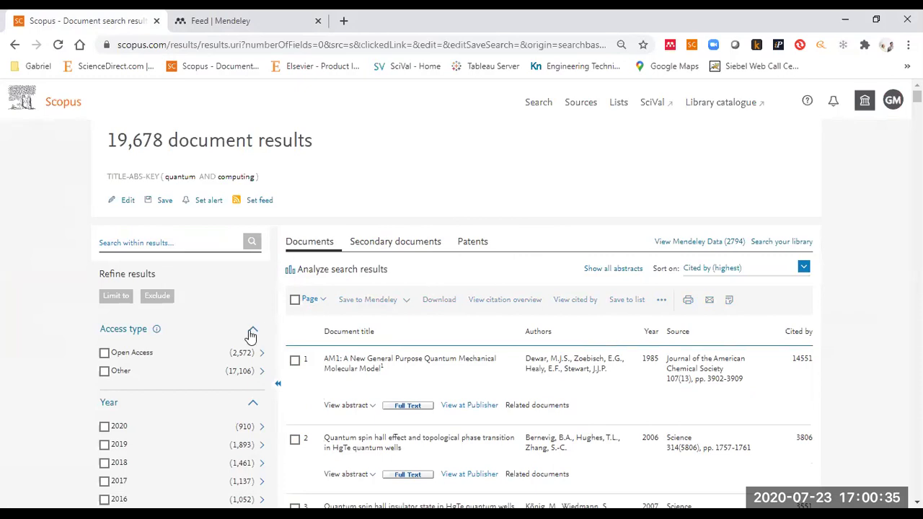
scroll(426, 299, down, 2)
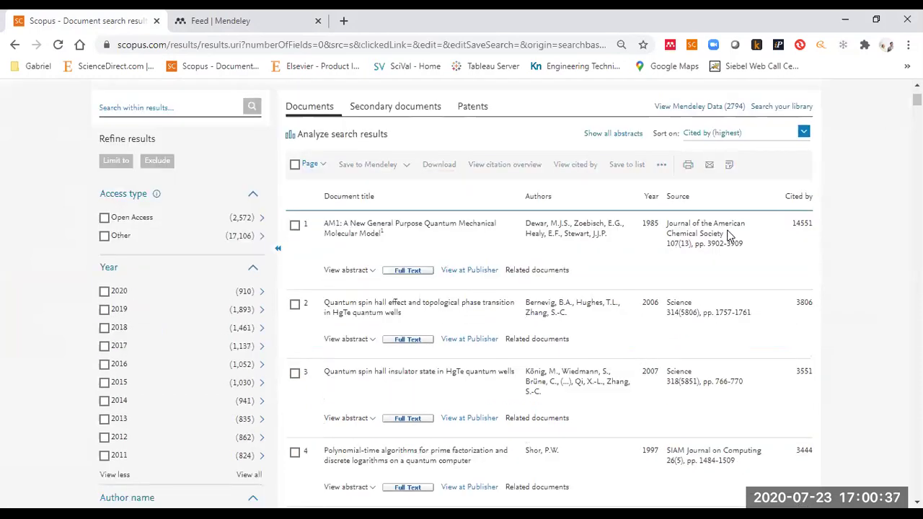
right_click(361, 229)
click(390, 239)
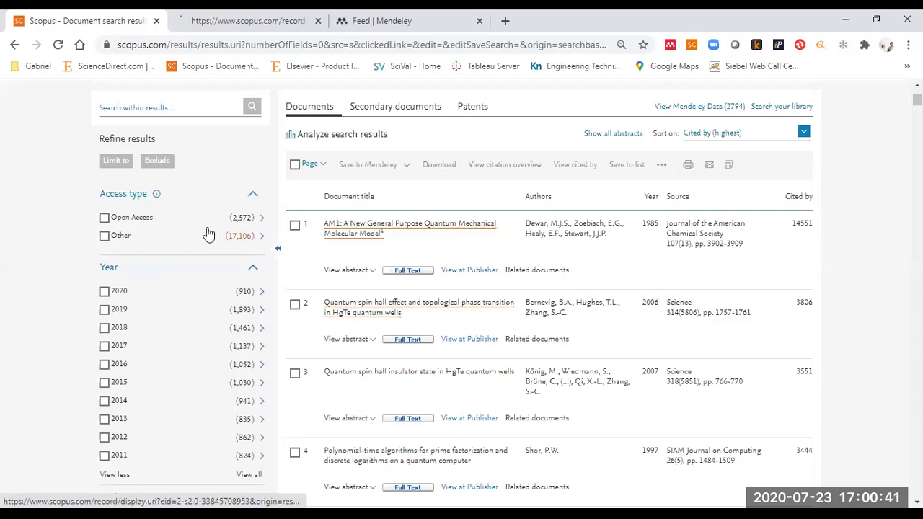
click(103, 217)
click(115, 160)
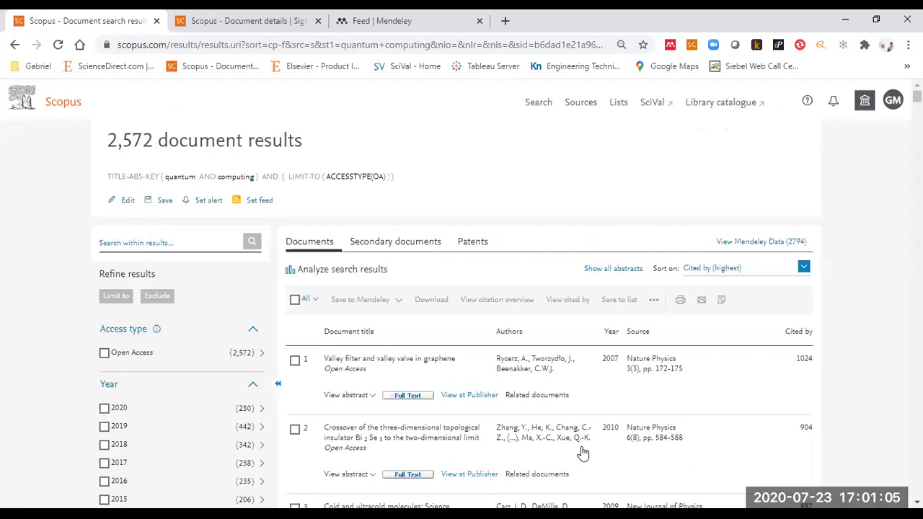
Step: Open the record "Valley filter and valley valve in graphene" in a new tab and close the previously opened document record
scroll(469, 212, down, 2)
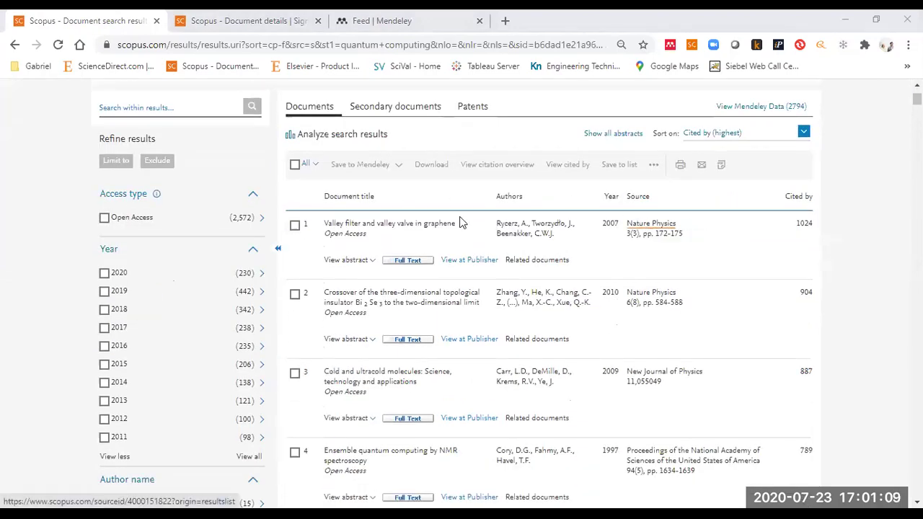
middle_click(473, 235)
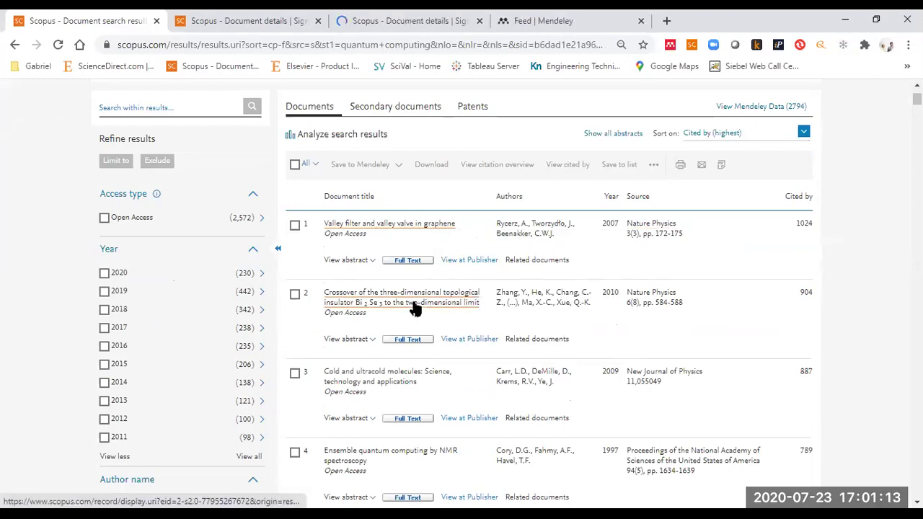
click(318, 20)
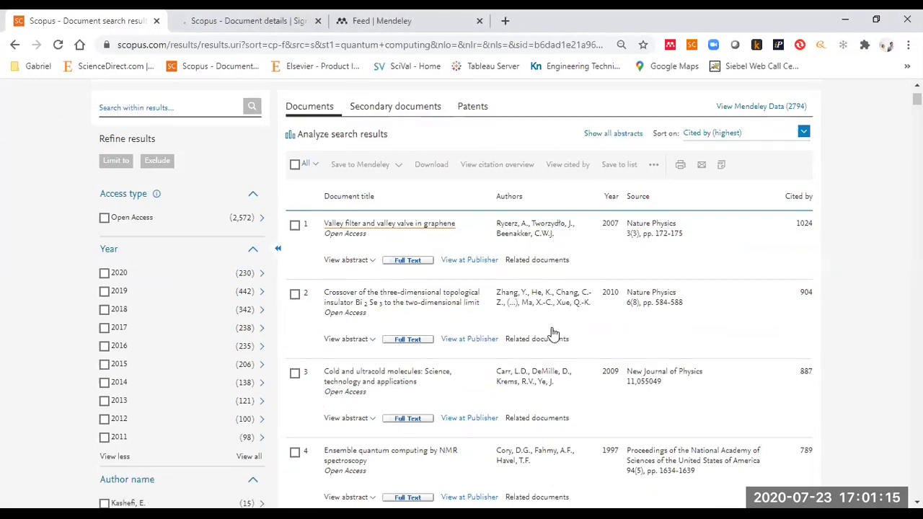
click(268, 26)
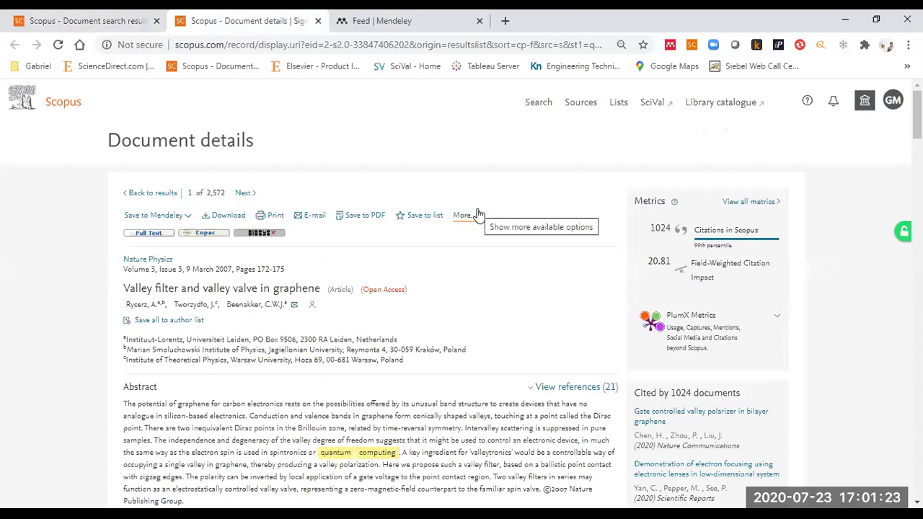
Step: Open the article on the publisher's website from its Scopus record and accept the site's cookies
click(476, 220)
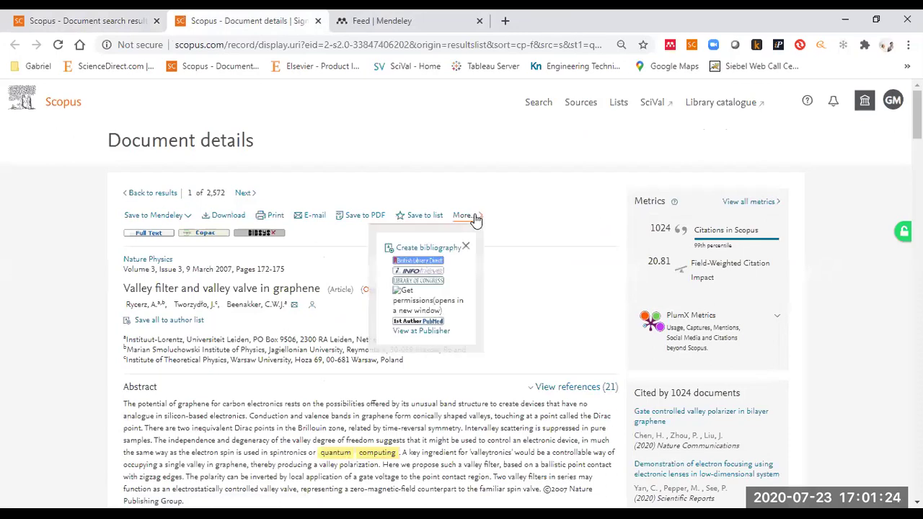
click(420, 331)
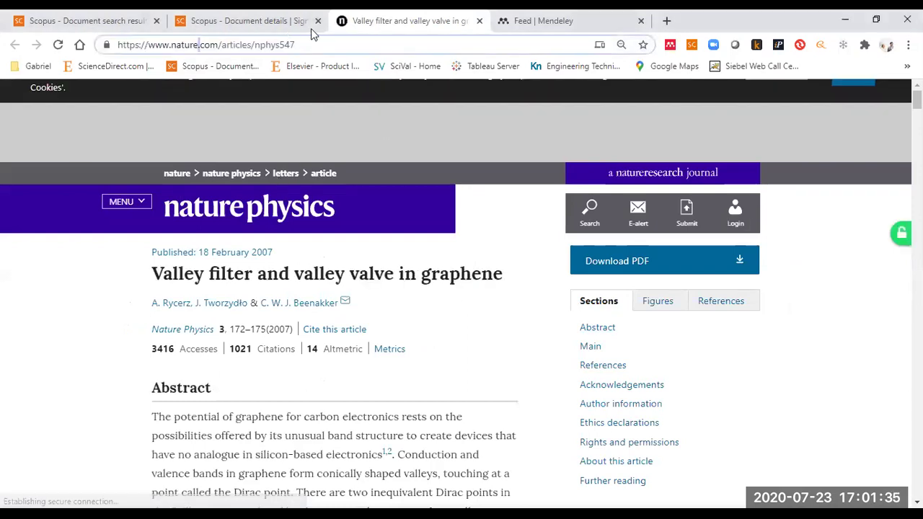
click(853, 109)
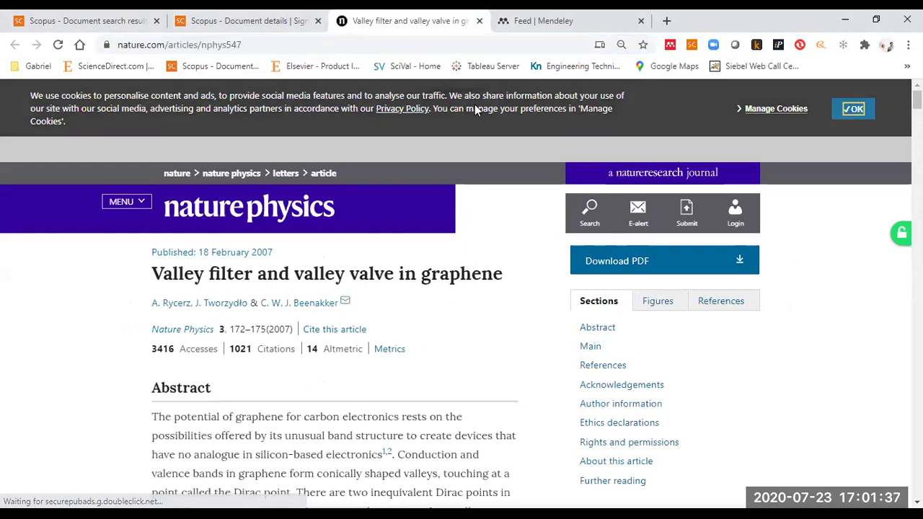
click(254, 45)
click(295, 45)
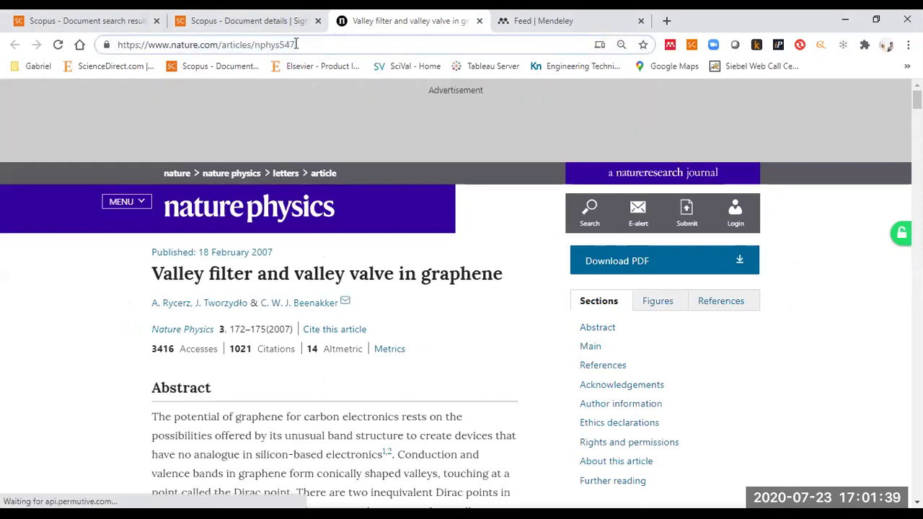
Step: Launch the Mendeley Web Importer on the article page and review the references it detects
click(669, 45)
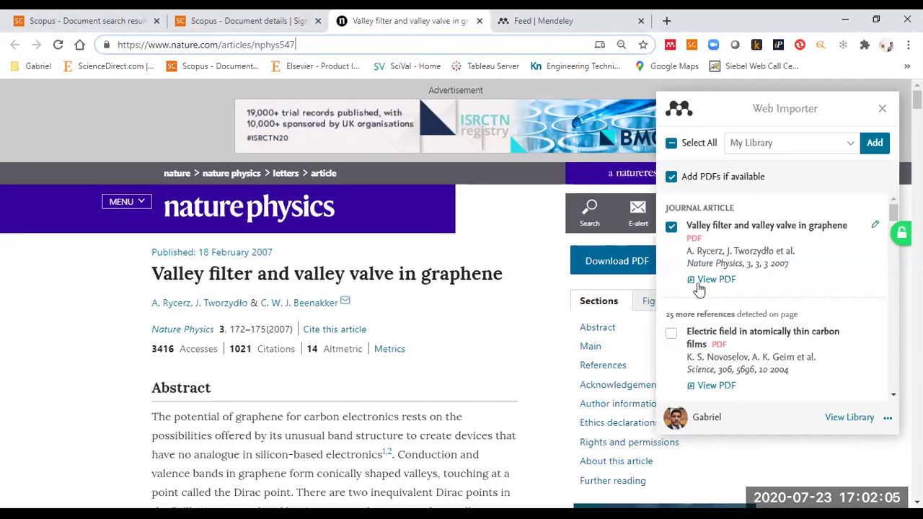
scroll(696, 285, down, 1)
drag(665, 247, 722, 247)
click(729, 246)
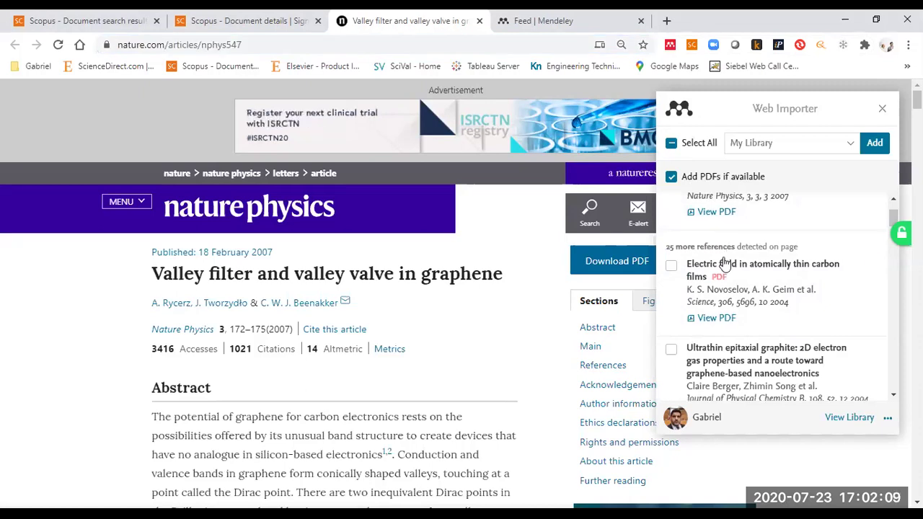
scroll(721, 249, up, 1)
Step: Add only "Valley filter and valley valve in graphene" with its PDF to My Library, and view the Mendeley library
click(672, 144)
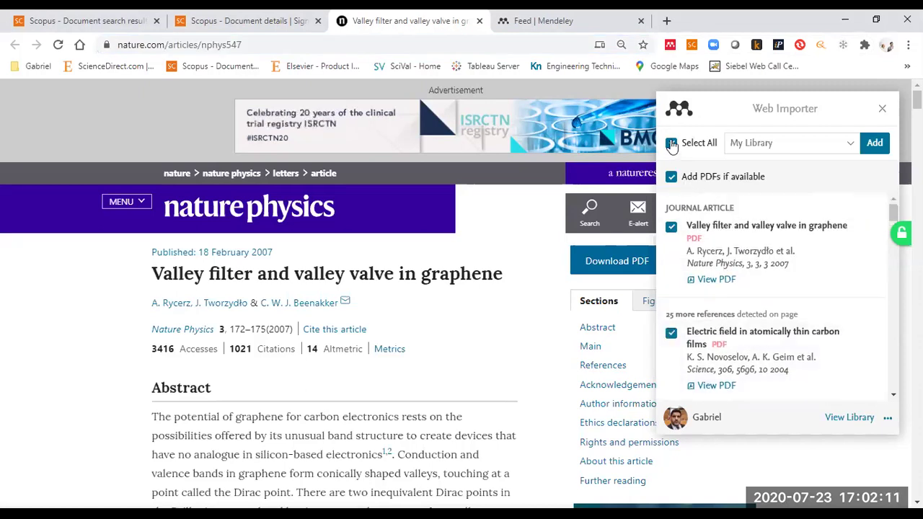
click(672, 143)
click(672, 227)
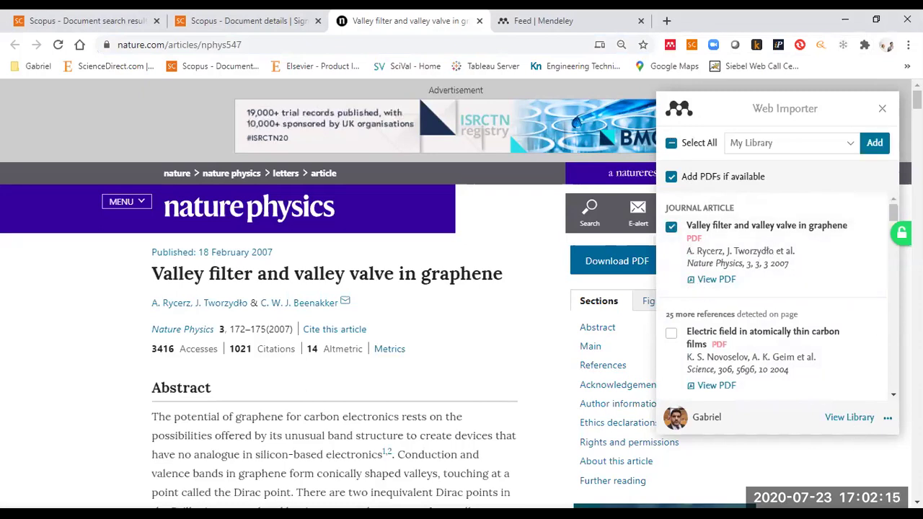
click(874, 145)
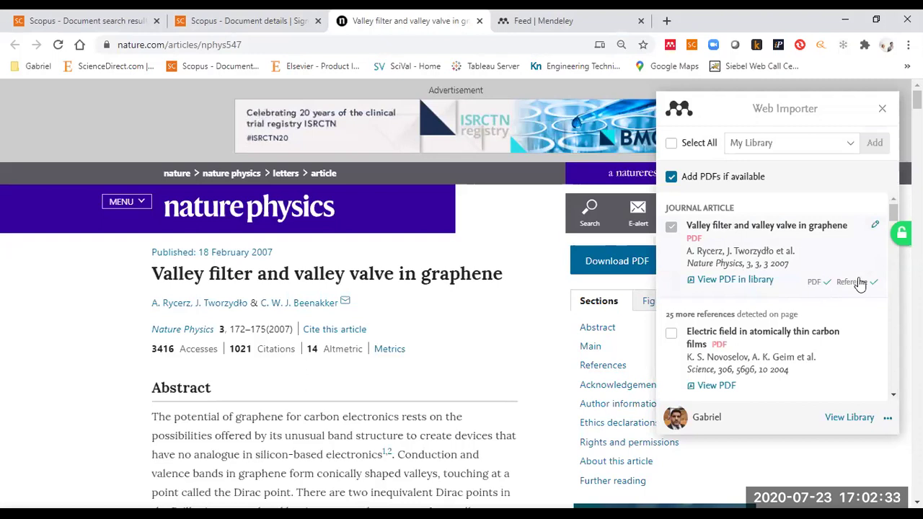
click(850, 418)
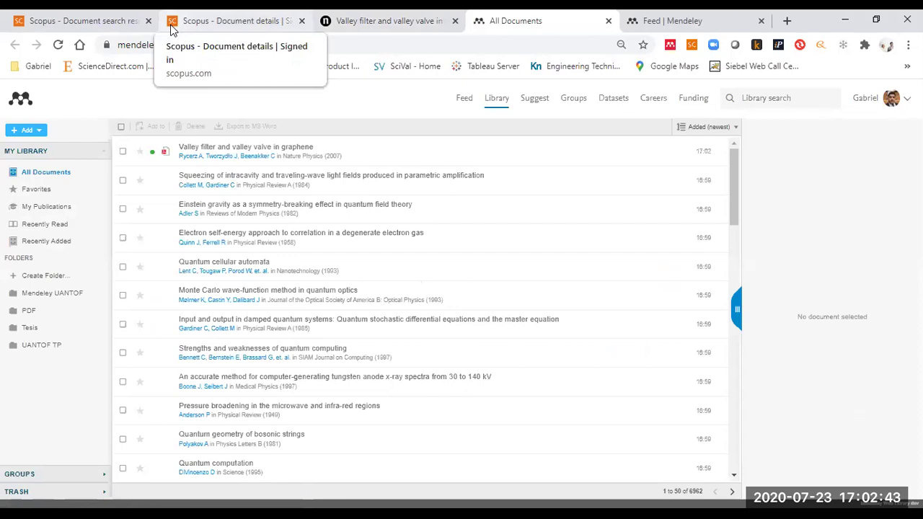
Step: Open the PDF attached to "Valley filter and valley valve in graphene" from the Mendeley library, view it, and close the viewer
click(167, 153)
click(417, 23)
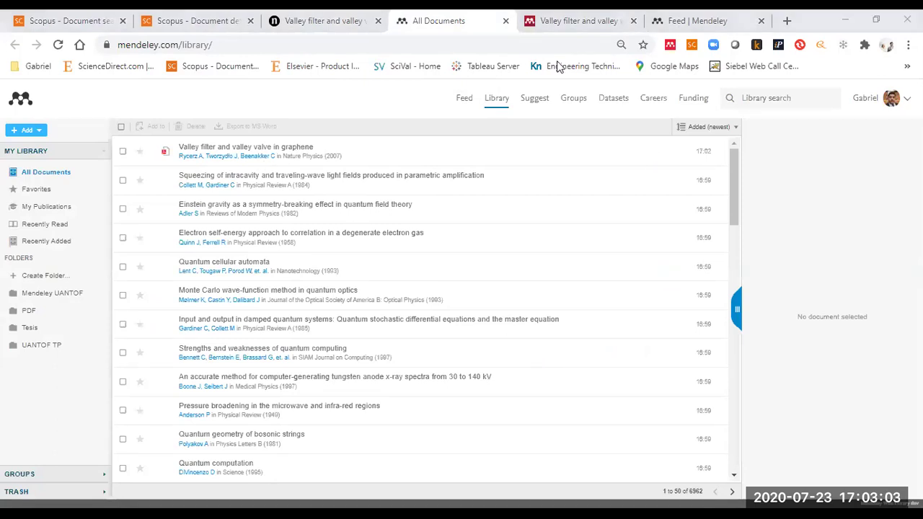
click(609, 20)
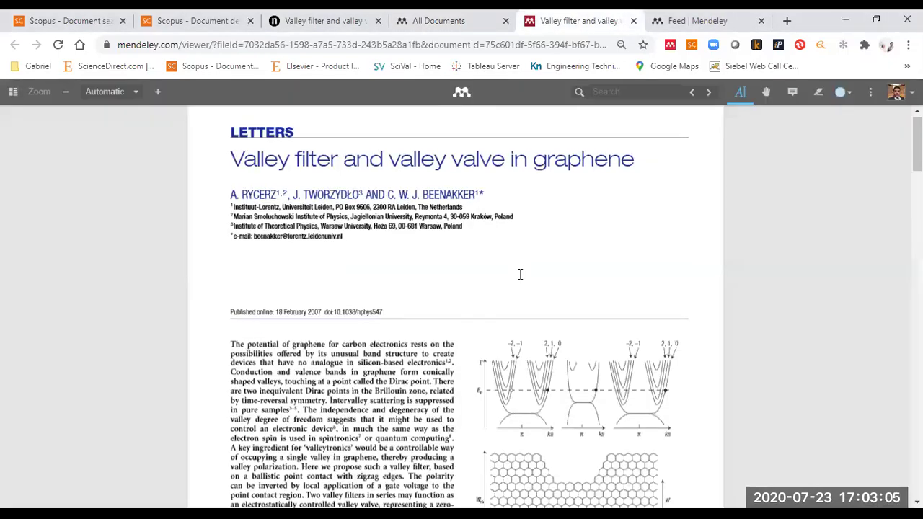
click(633, 21)
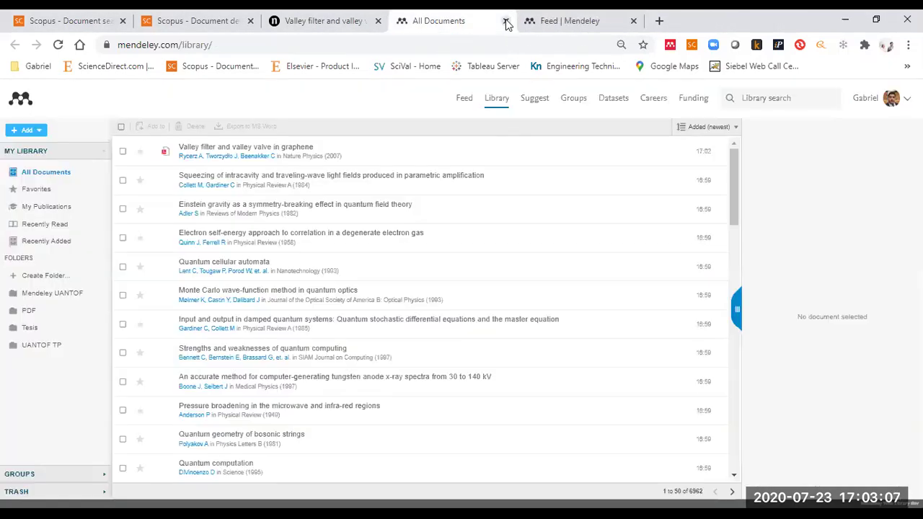
Step: Close the Mendeley library, publisher article and Scopus document record pages to return to the Scopus search results
click(506, 21)
click(378, 22)
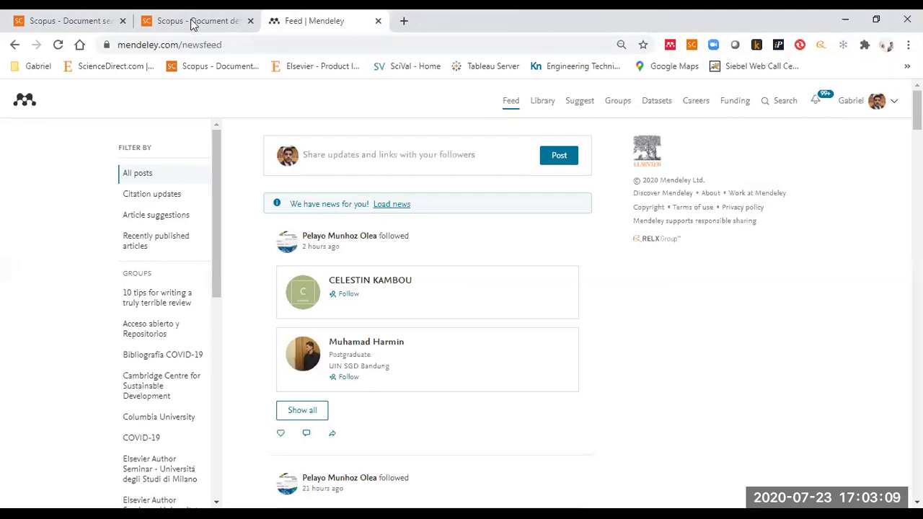
click(193, 22)
click(249, 20)
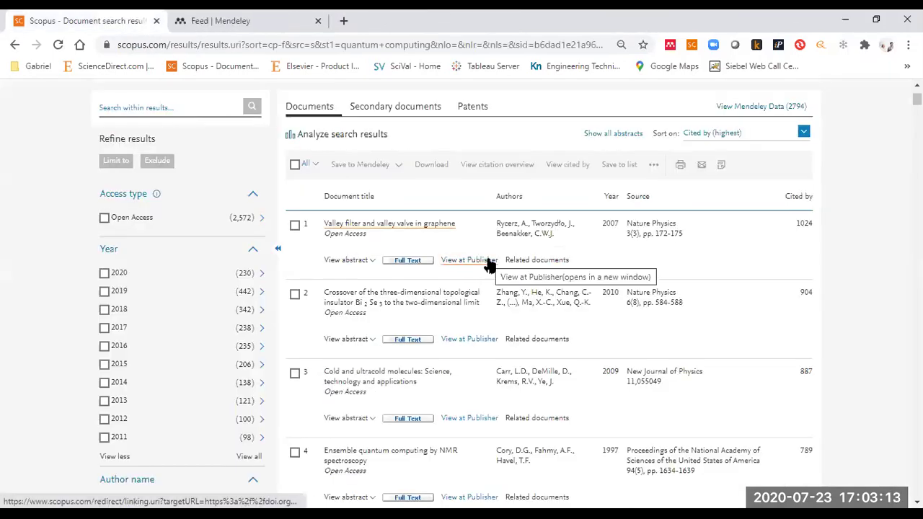
Step: Select all open access results, view the choice between selecting all or only the page, and clear the selection
click(295, 164)
click(315, 165)
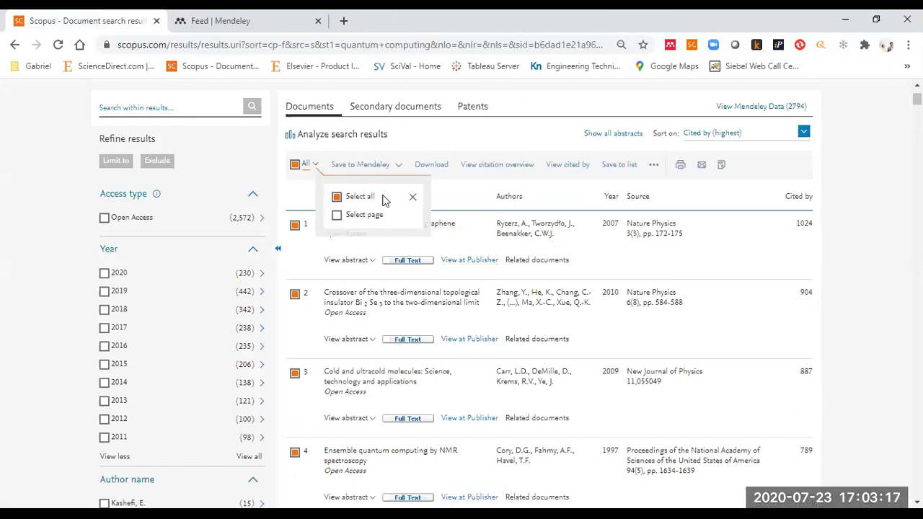
click(413, 198)
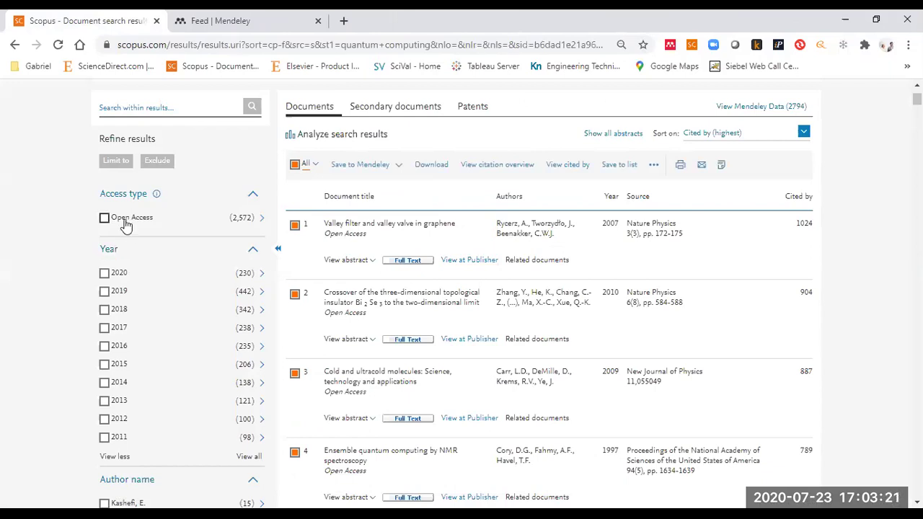
scroll(139, 223, up, 2)
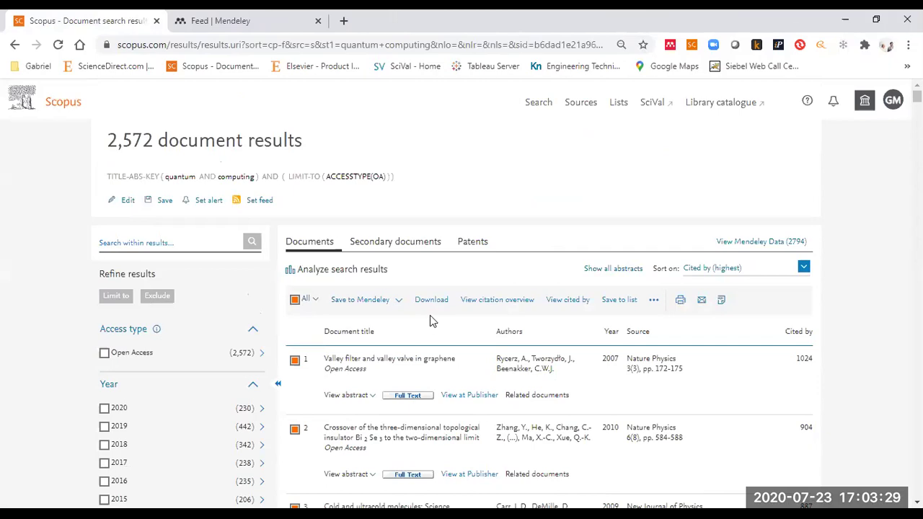
scroll(539, 318, down, 4)
scroll(540, 293, up, 4)
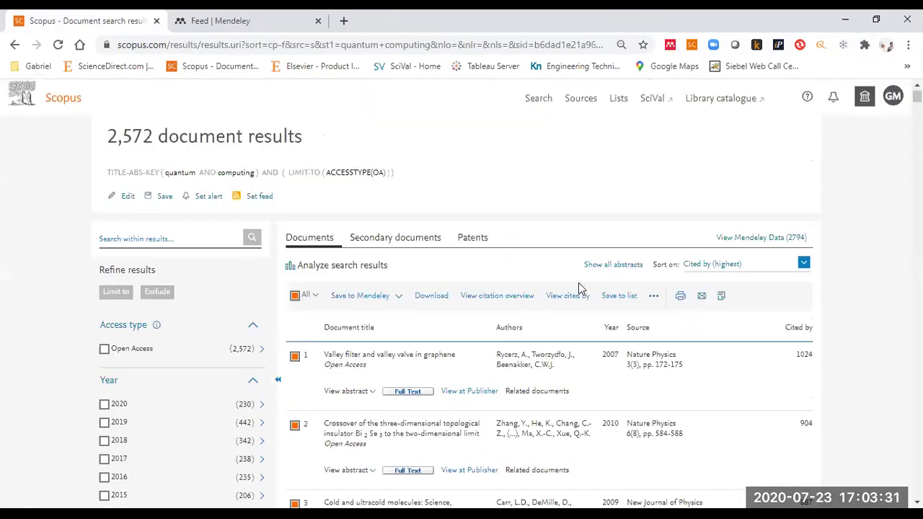
click(298, 306)
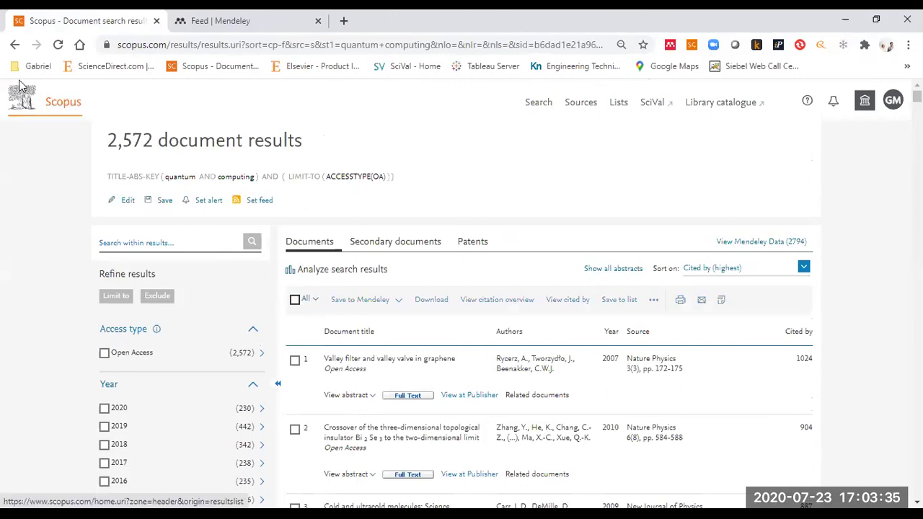
Step: Go back to the full quantum computing results, without the open access limit
click(253, 330)
click(253, 329)
click(15, 44)
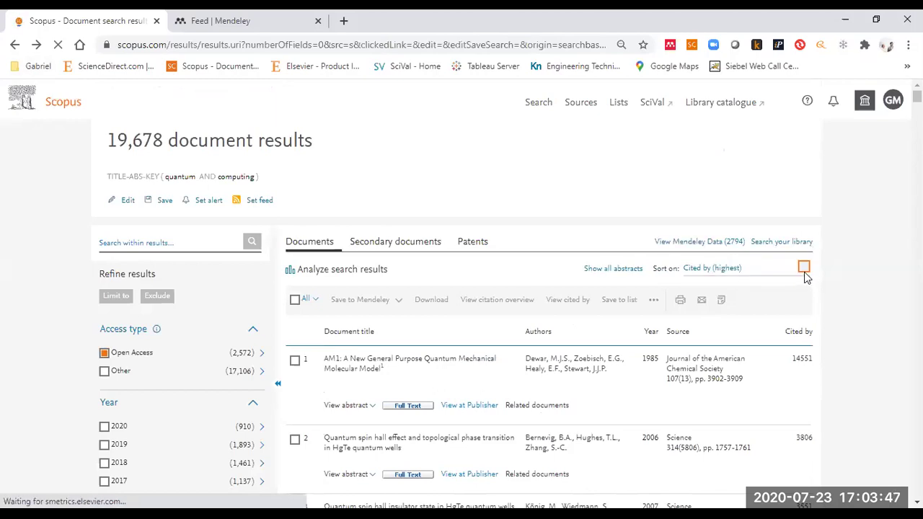
Step: Review the available sort orders for the results and choose Cited by (highest)
click(804, 270)
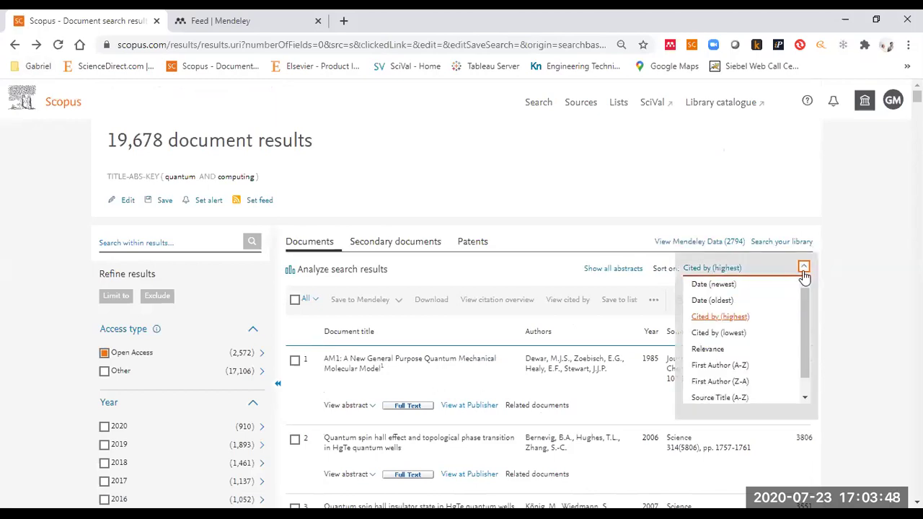
scroll(761, 366, down, 1)
scroll(757, 358, up, 1)
click(747, 319)
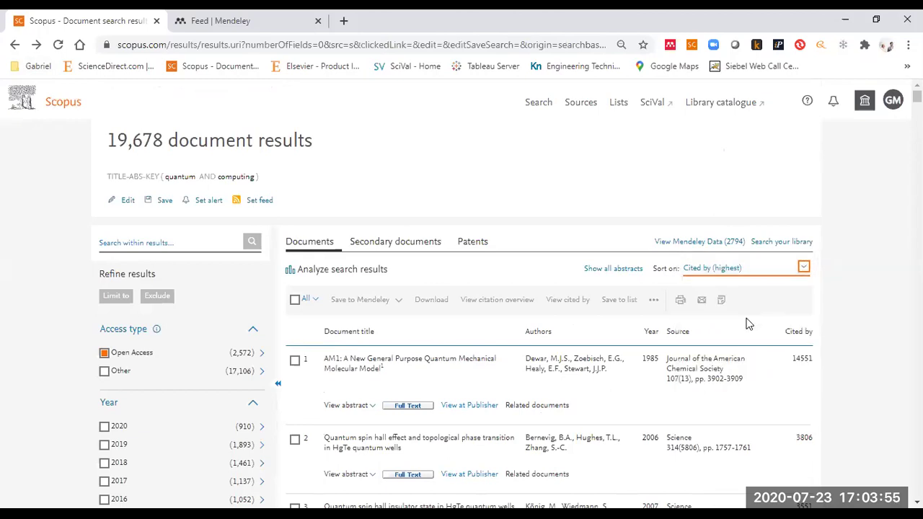
Step: Save the first three documents in the results to Mendeley, dismiss the export notice, and close the Scopus results
scroll(269, 350, down, 3)
click(295, 157)
click(294, 238)
click(295, 306)
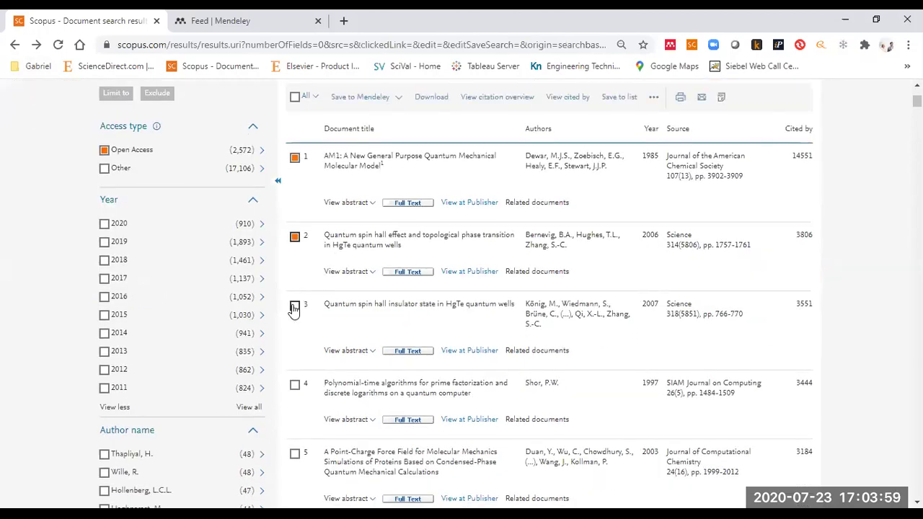
scroll(426, 343, up, 3)
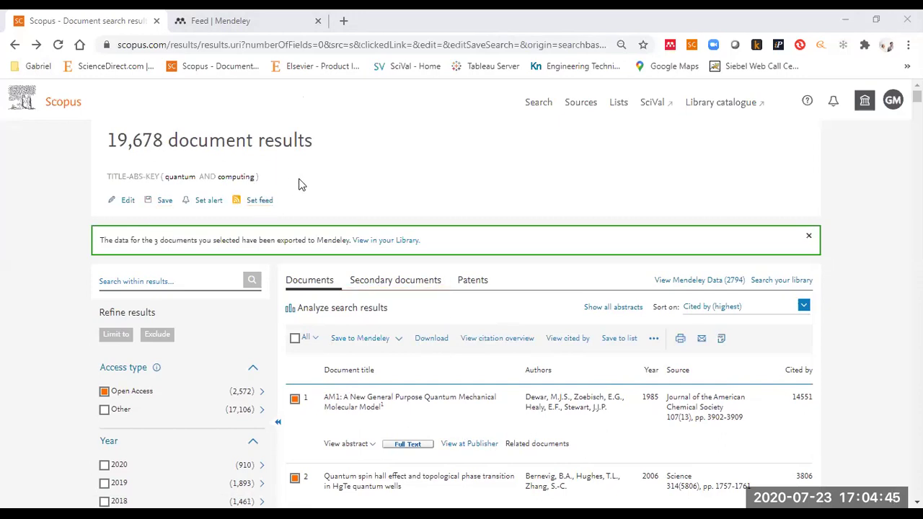
click(809, 238)
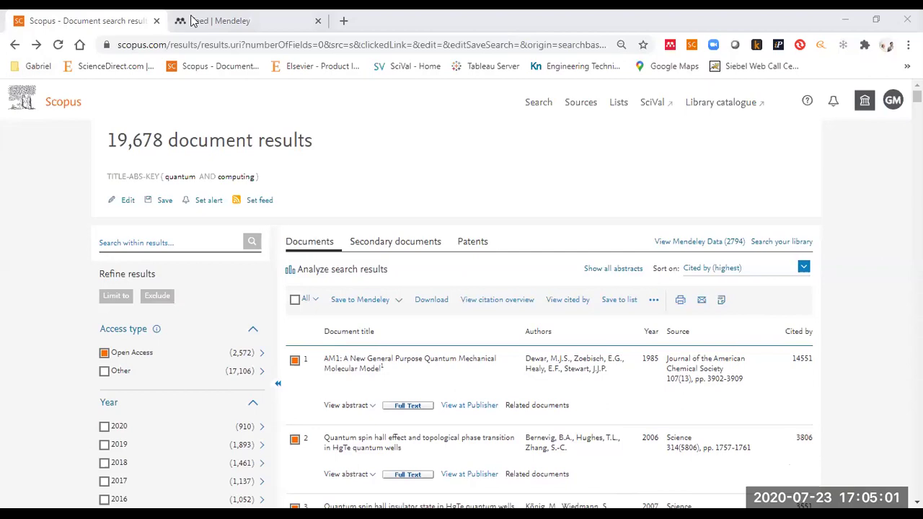
click(157, 20)
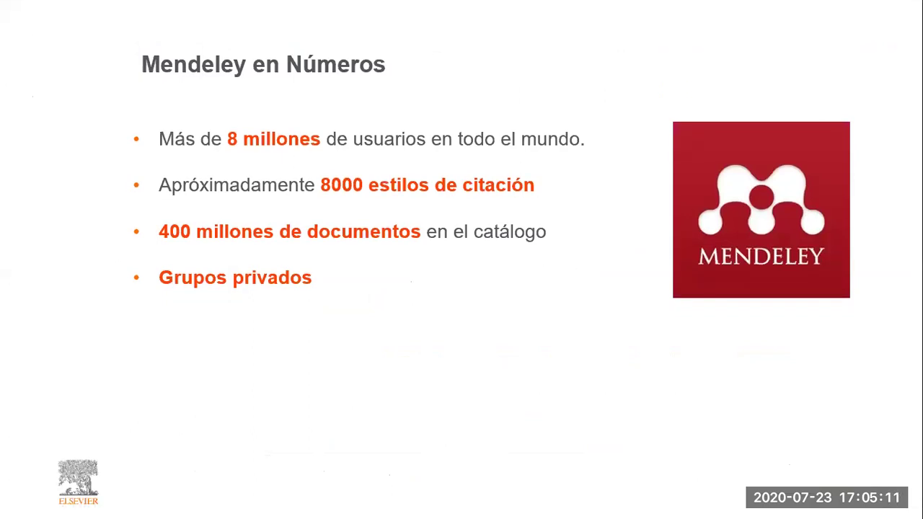
key(Right)
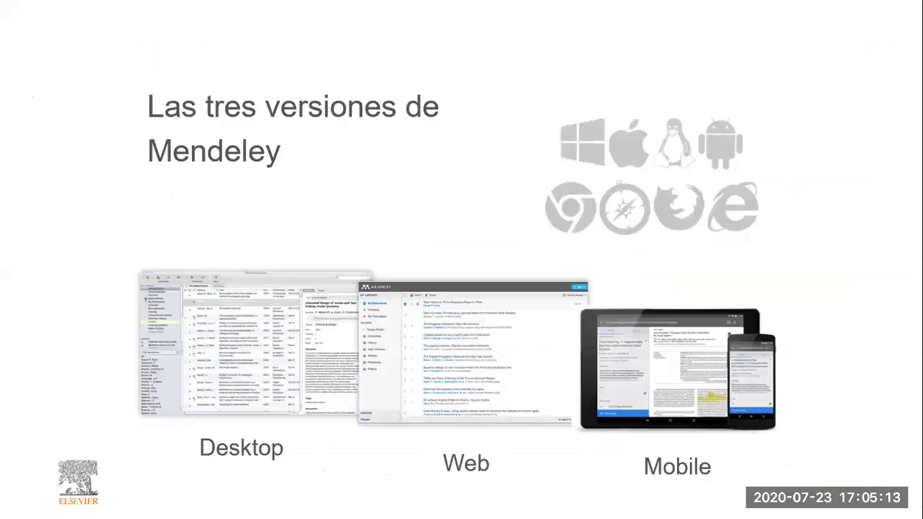
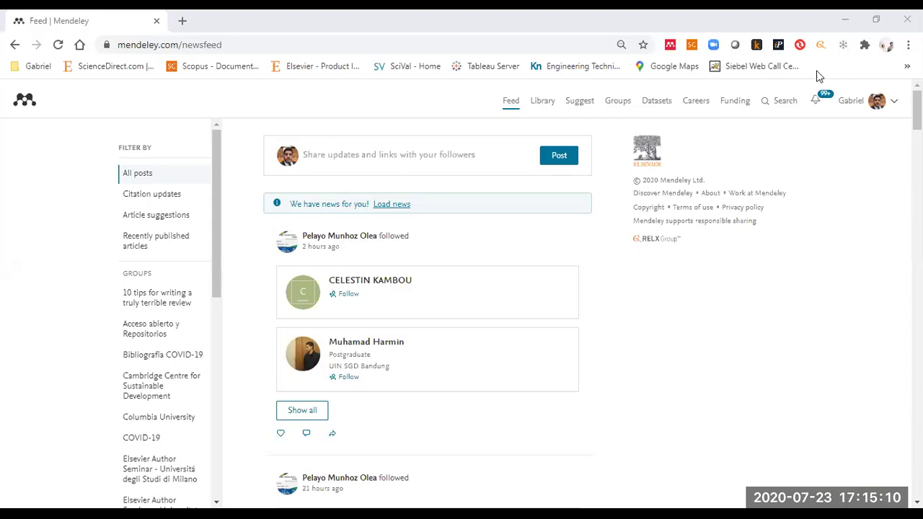
Step: Examine the Mendeley feed posts and the list of groups available for filtering the feed
click(260, 44)
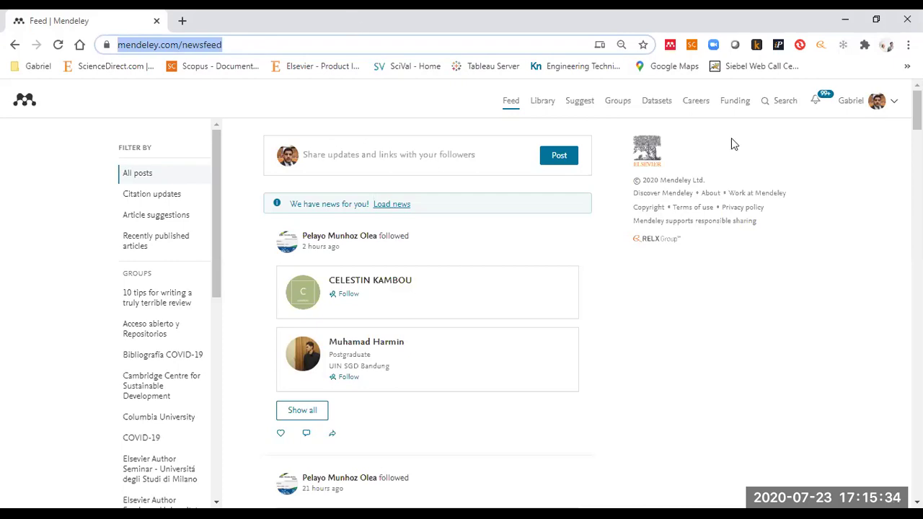
scroll(106, 230, down, 2)
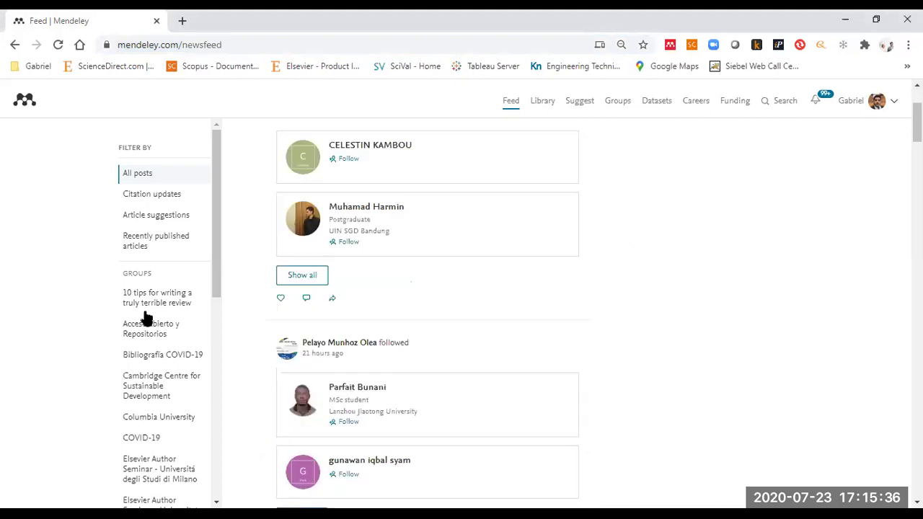
scroll(152, 296, down, 6)
scroll(152, 295, up, 6)
scroll(153, 295, down, 7)
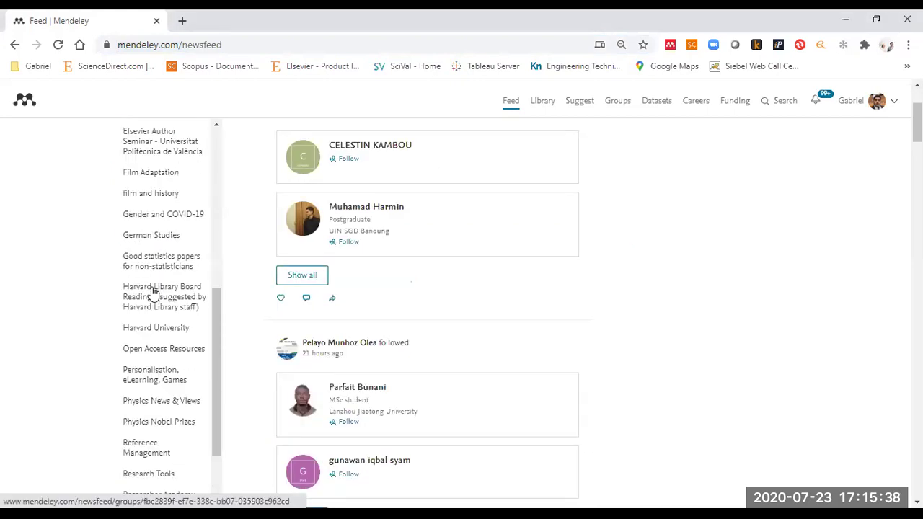
scroll(152, 296, up, 7)
scroll(502, 276, up, 2)
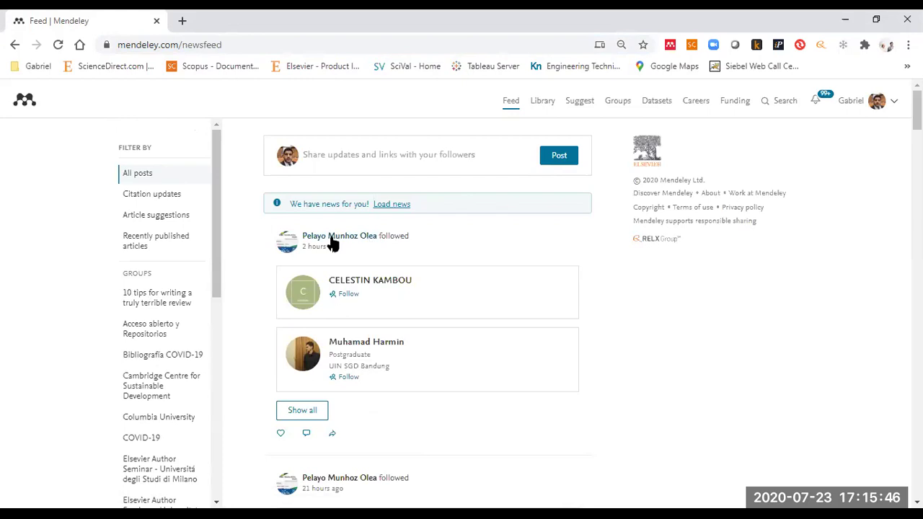
Step: Open the first suggested researcher's profile in a new tab, view its overview and network, and return to the feed
right_click(383, 286)
click(395, 294)
click(249, 20)
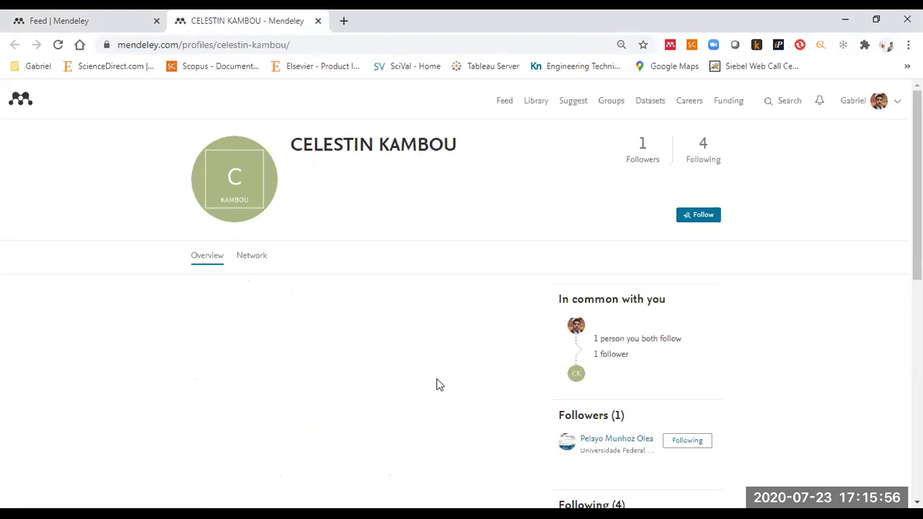
scroll(370, 346, down, 3)
scroll(247, 218, up, 2)
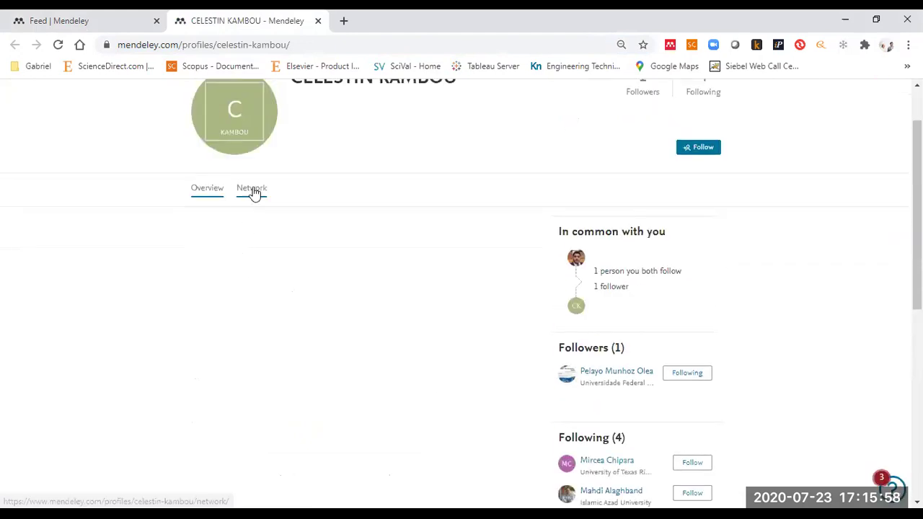
click(252, 190)
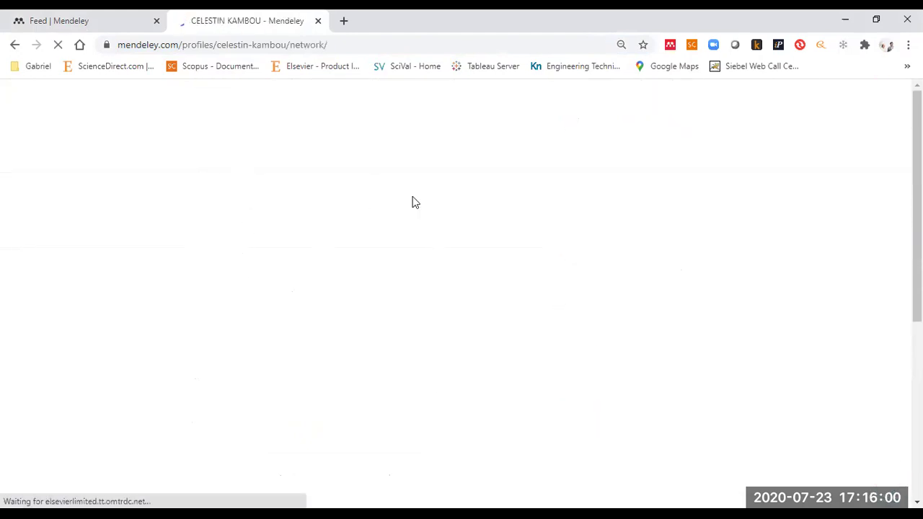
click(318, 20)
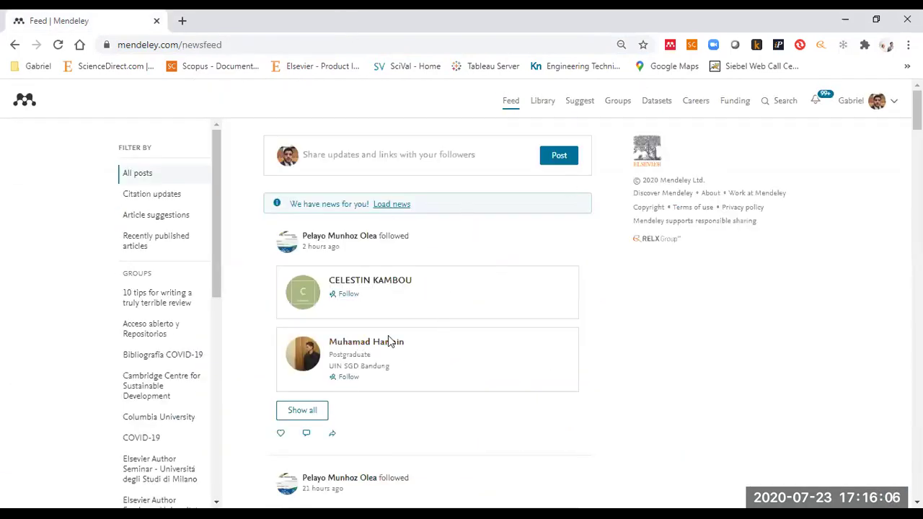
scroll(391, 343, down, 3)
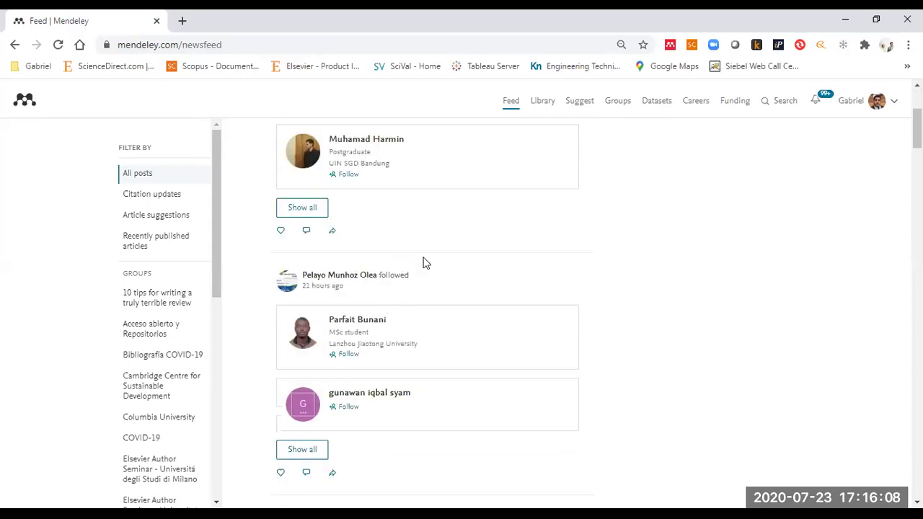
scroll(474, 325, up, 3)
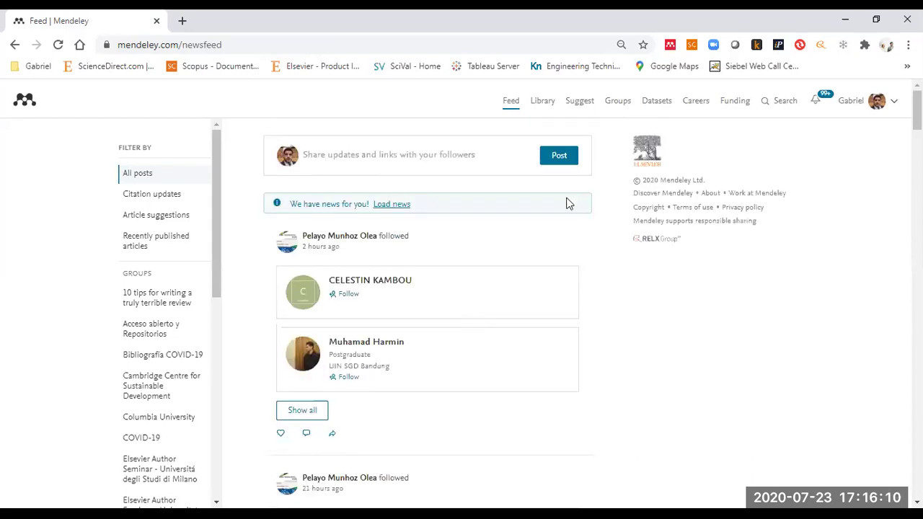
Step: Create a folder named TP UFRO in the Mendeley library and open it
click(540, 106)
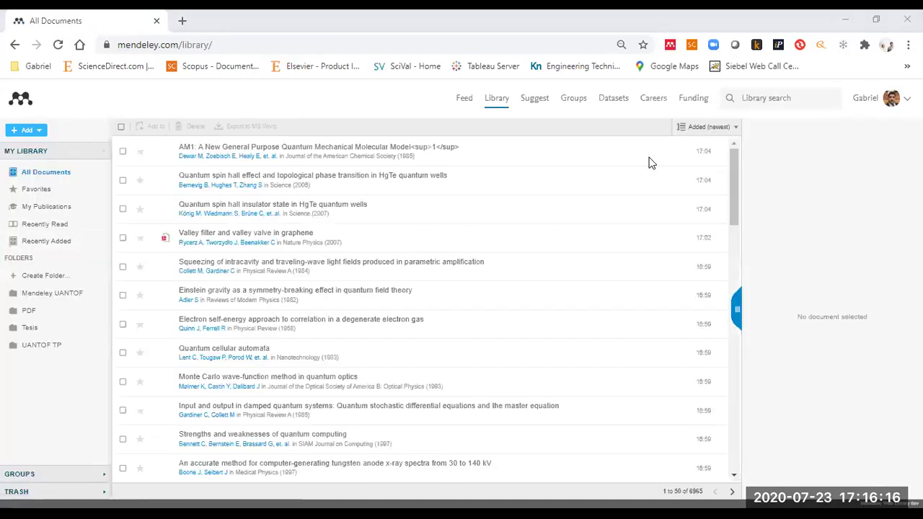
click(53, 280)
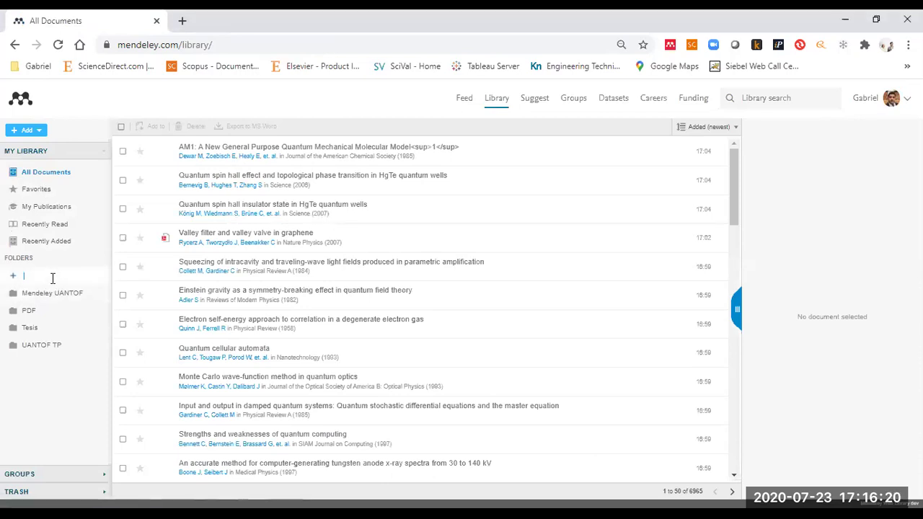
text(TP UFRG)
key(Return)
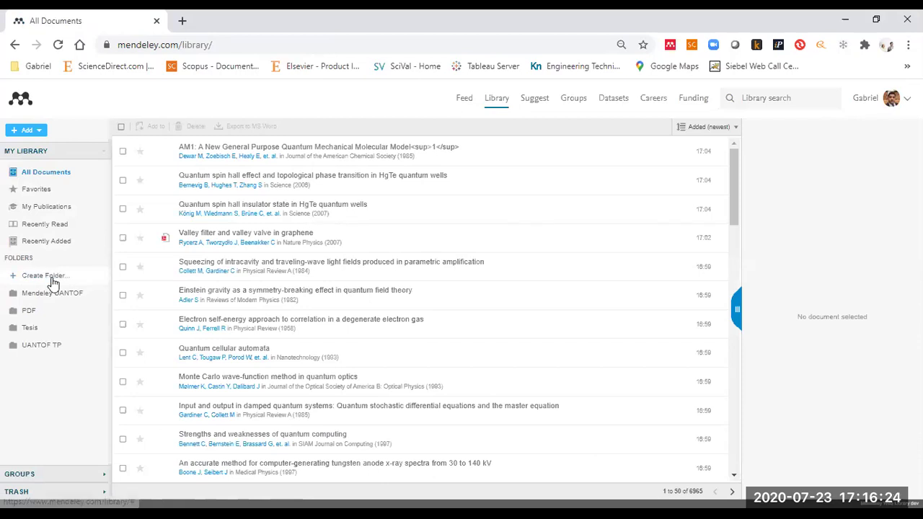
click(62, 346)
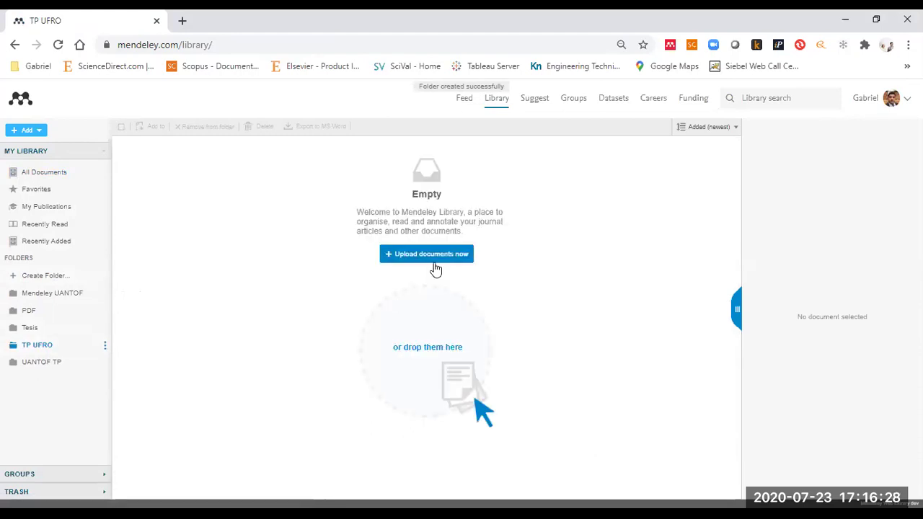
Step: Add all documents on the first page of All Documents to the TP UFRO folder, and open that folder to check its document count
click(30, 180)
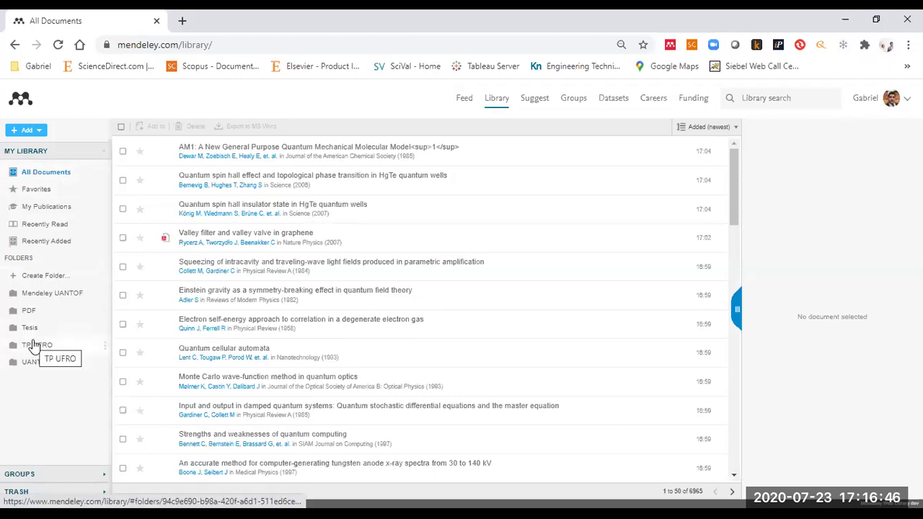
click(122, 127)
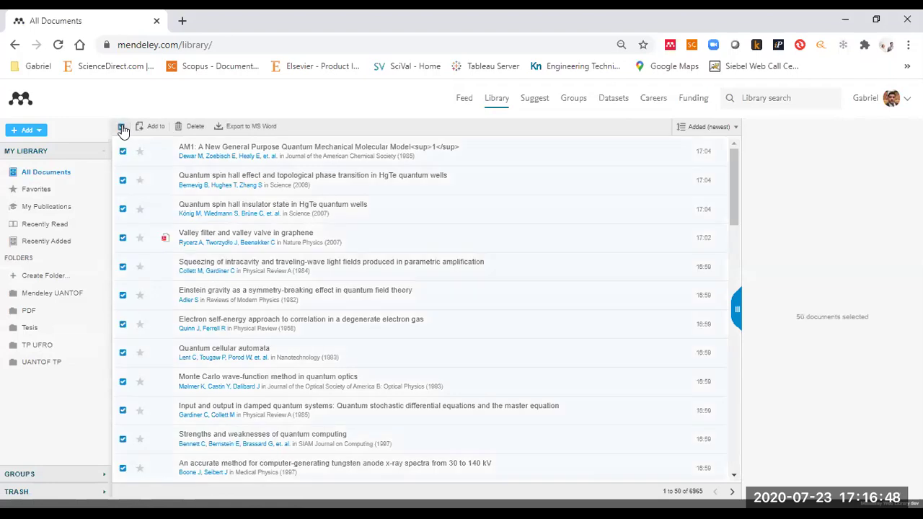
click(146, 127)
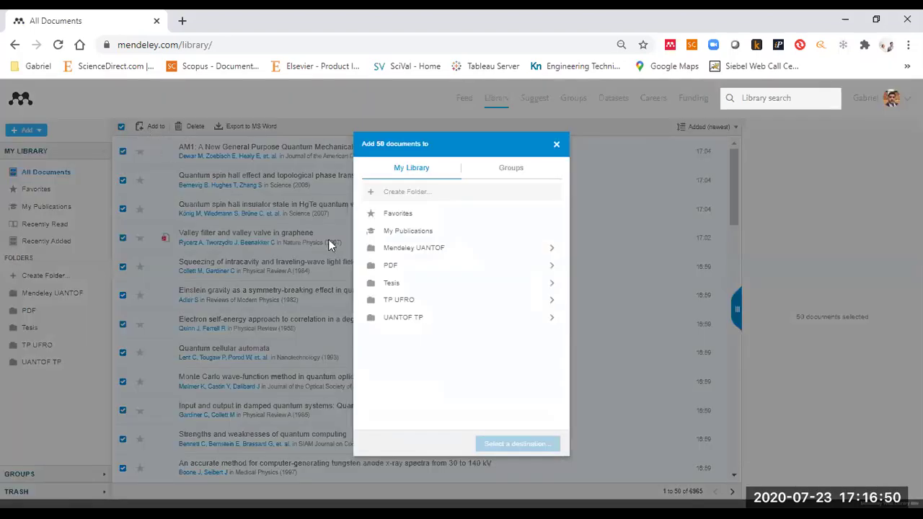
click(420, 301)
click(556, 446)
drag(404, 88, 515, 88)
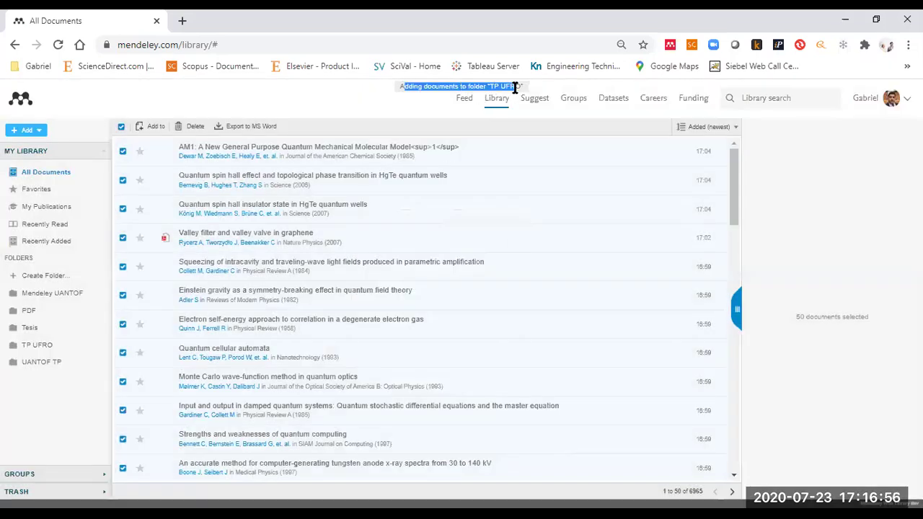
drag(515, 87, 440, 99)
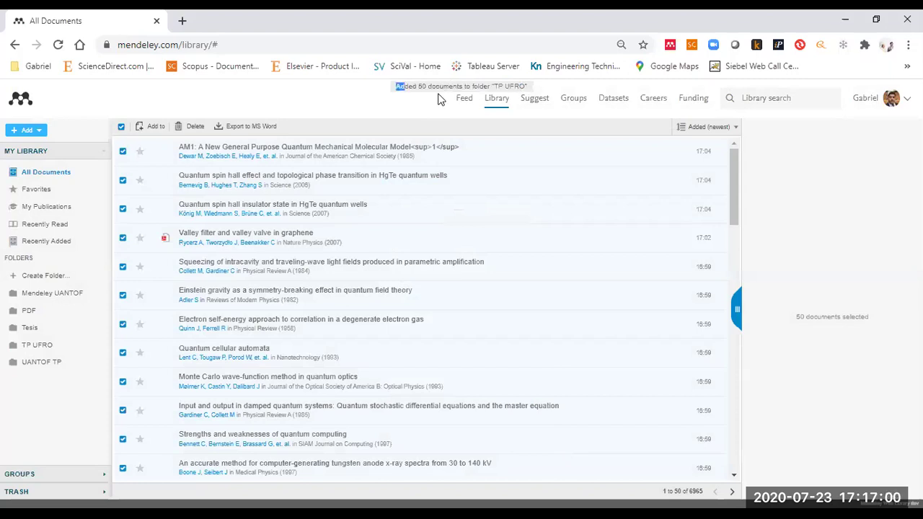
click(121, 126)
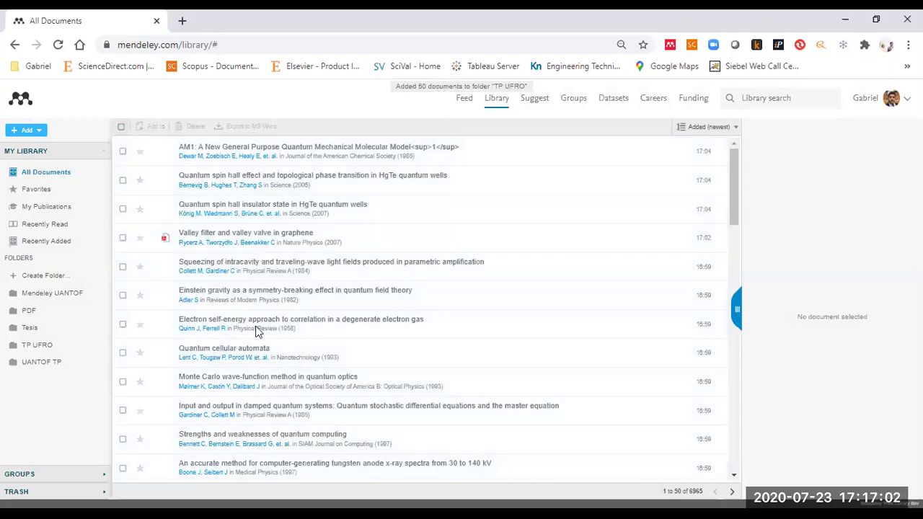
click(45, 346)
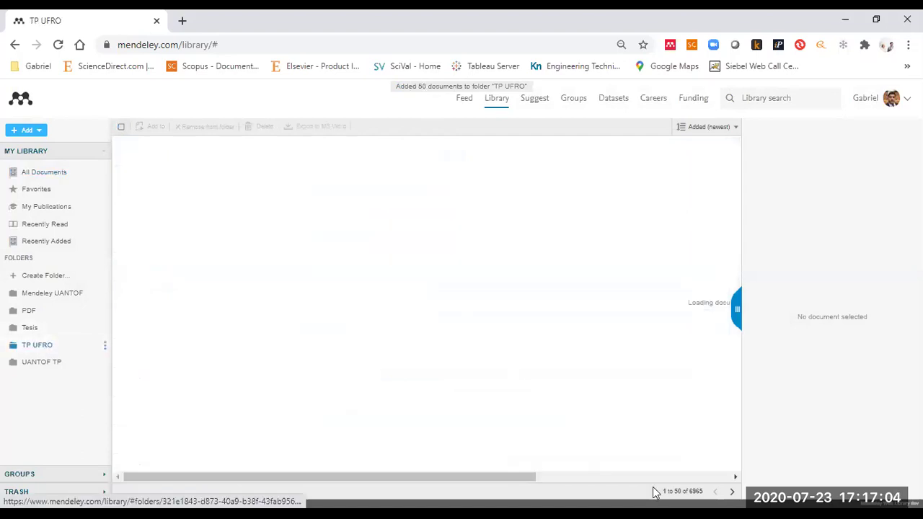
drag(727, 492, 697, 493)
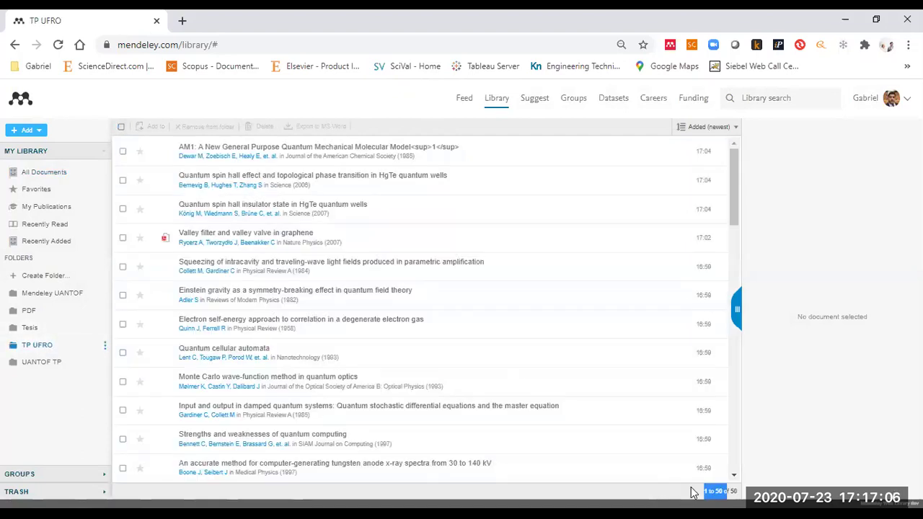
Step: Try to add the same first page of All Documents to TP UFRO by moving the selection onto the folder, and check the folder's count
click(56, 174)
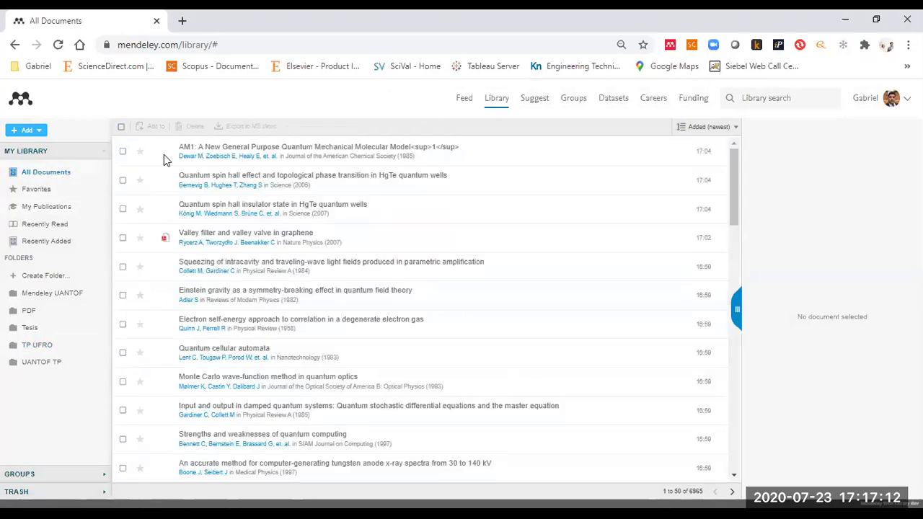
click(122, 127)
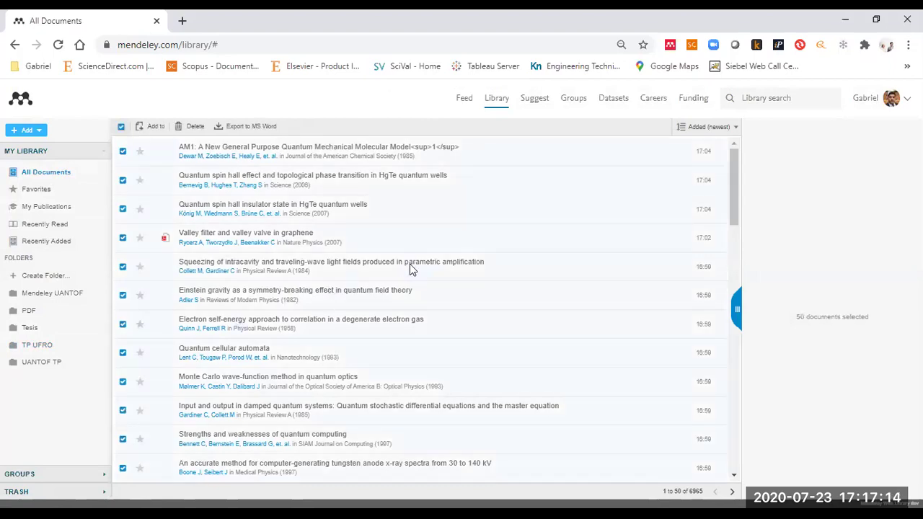
drag(380, 190, 78, 347)
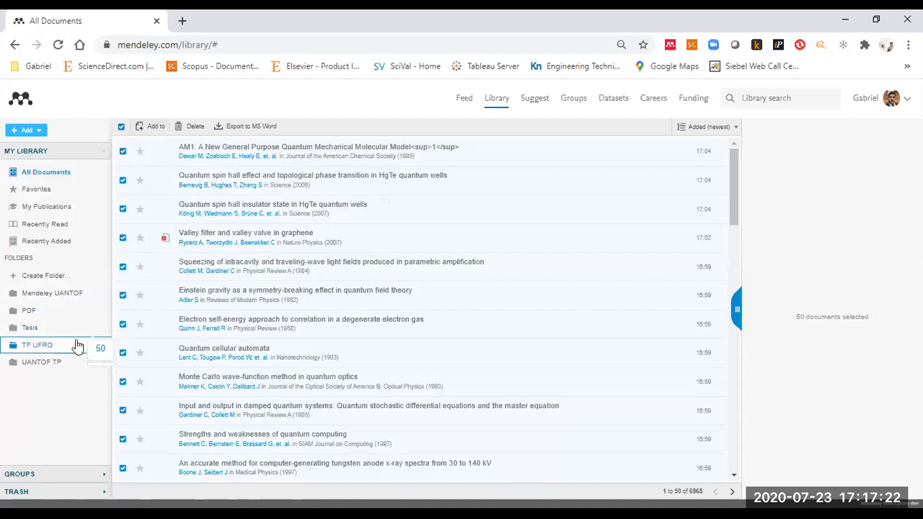
drag(78, 347, 77, 346)
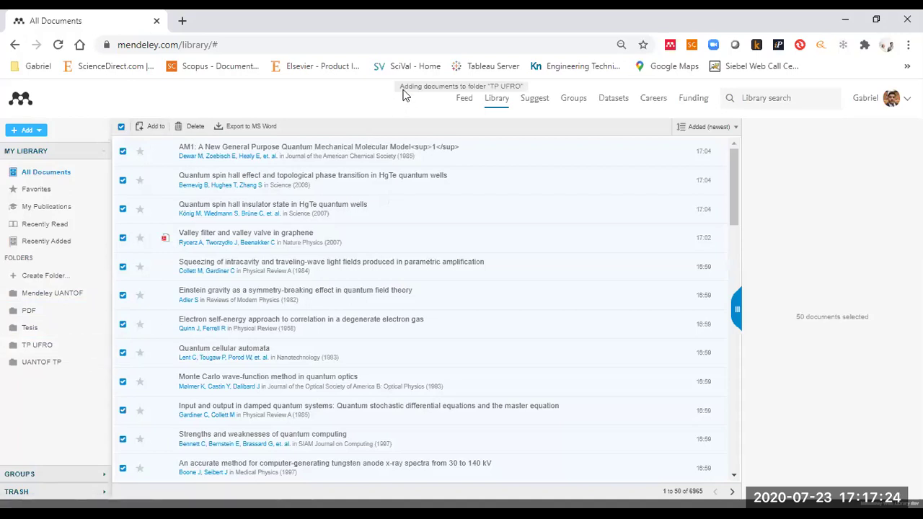
drag(404, 86, 522, 96)
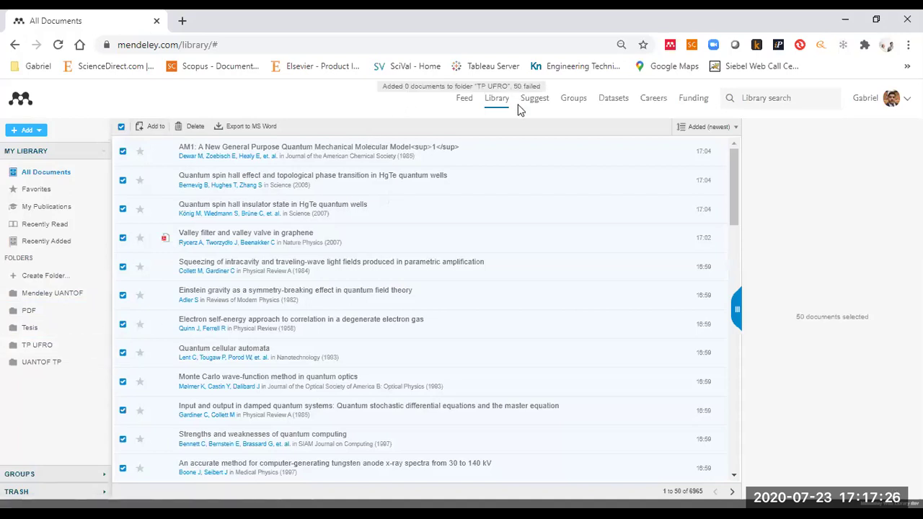
drag(383, 86, 415, 88)
click(122, 128)
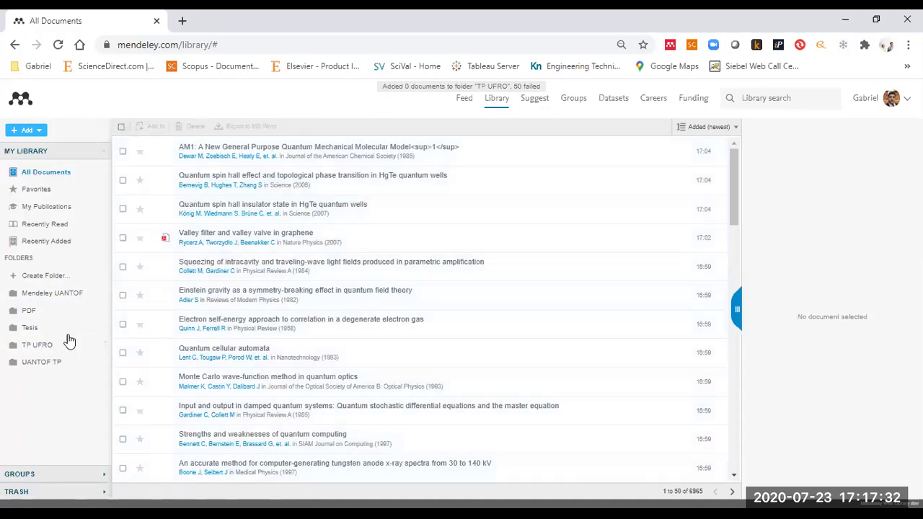
click(39, 345)
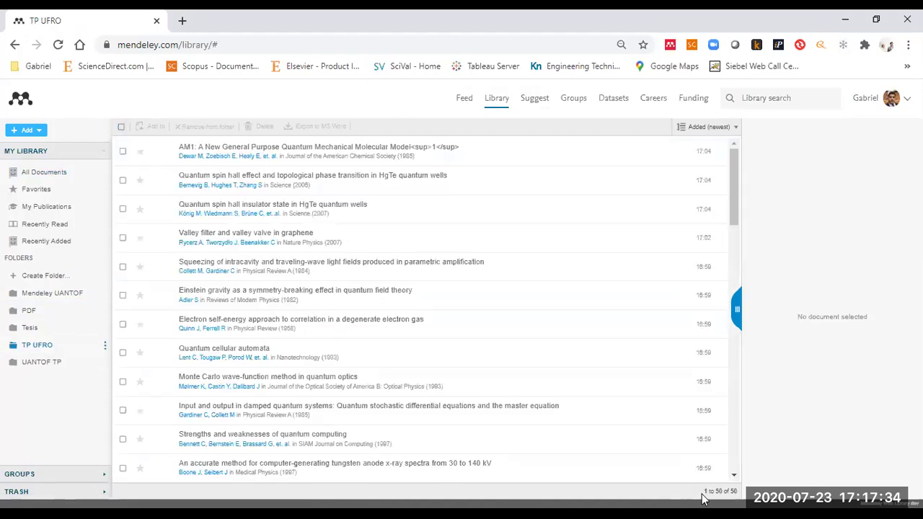
triple_click(749, 489)
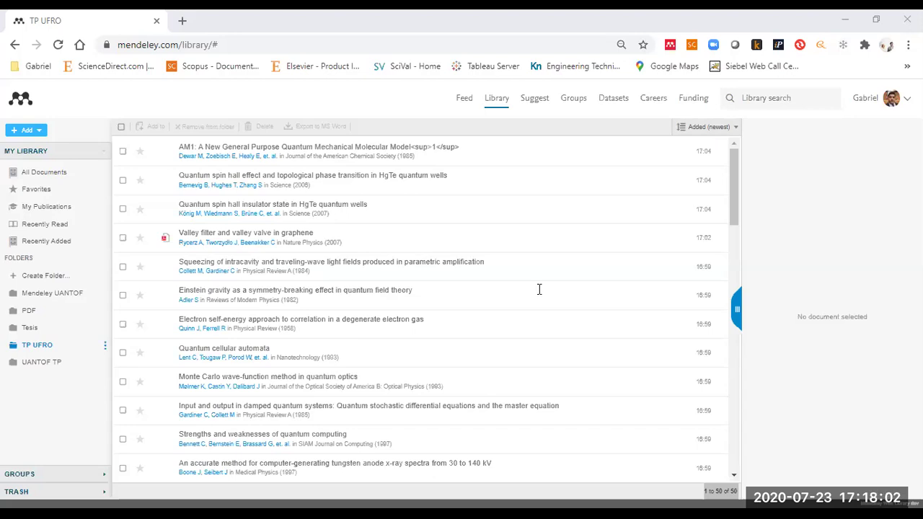
Step: Return to the Mendeley feed and reload the newsfeed page
click(470, 97)
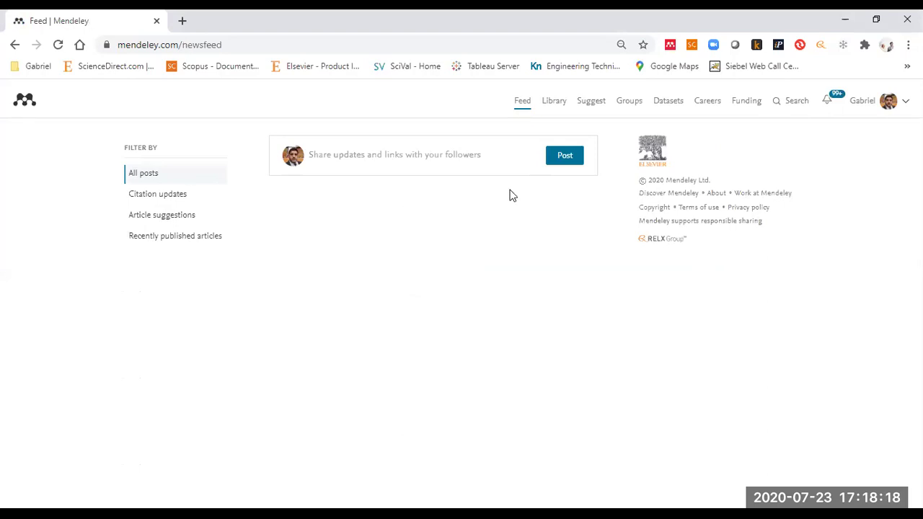
click(226, 44)
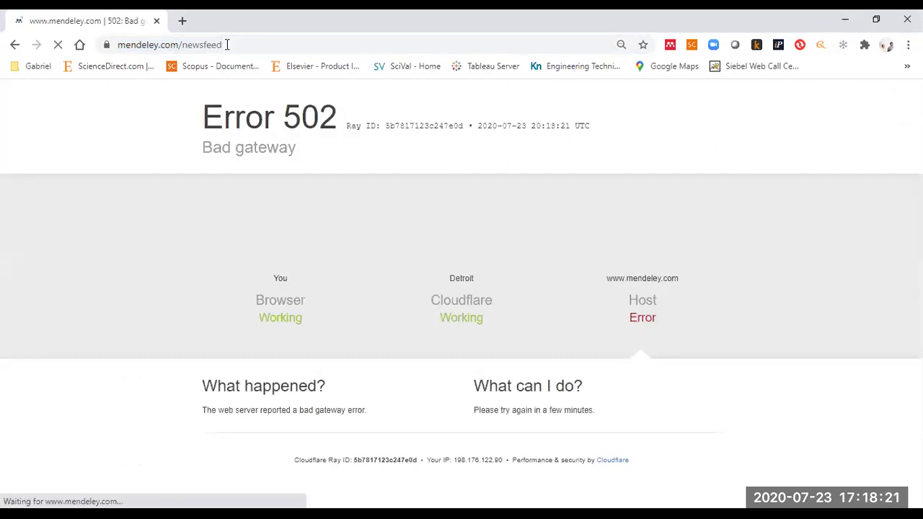
click(226, 45)
key(Return)
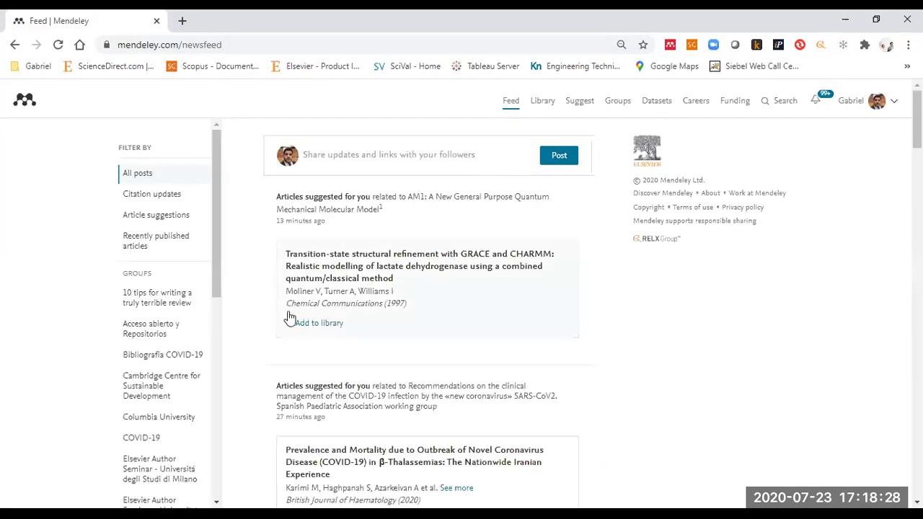
Step: Open the profile of the researcher in the feed's first follow post, and examine the overview and the h-index and citation metrics under Impact
scroll(284, 263, down, 5)
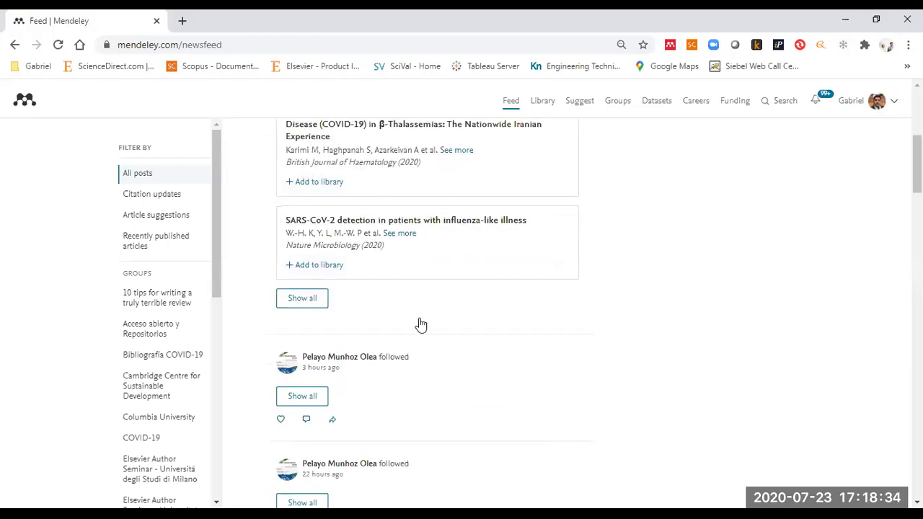
right_click(361, 358)
click(516, 378)
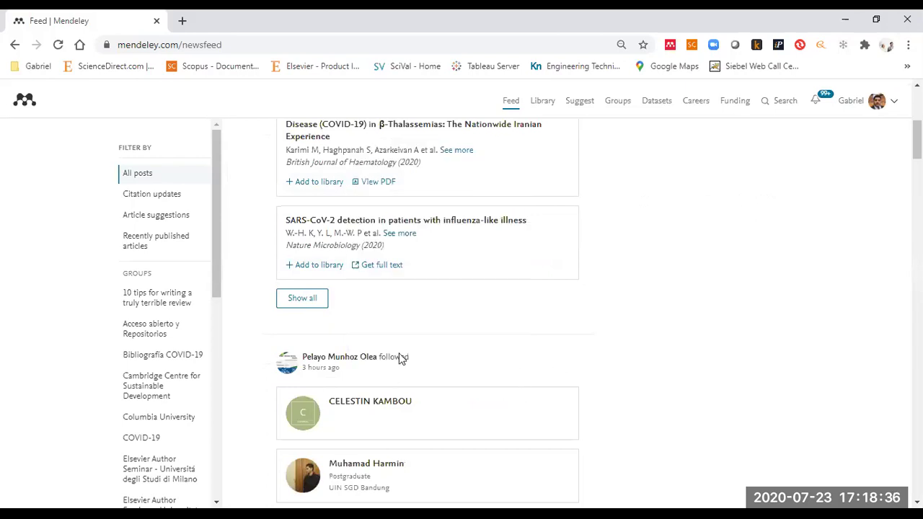
click(337, 363)
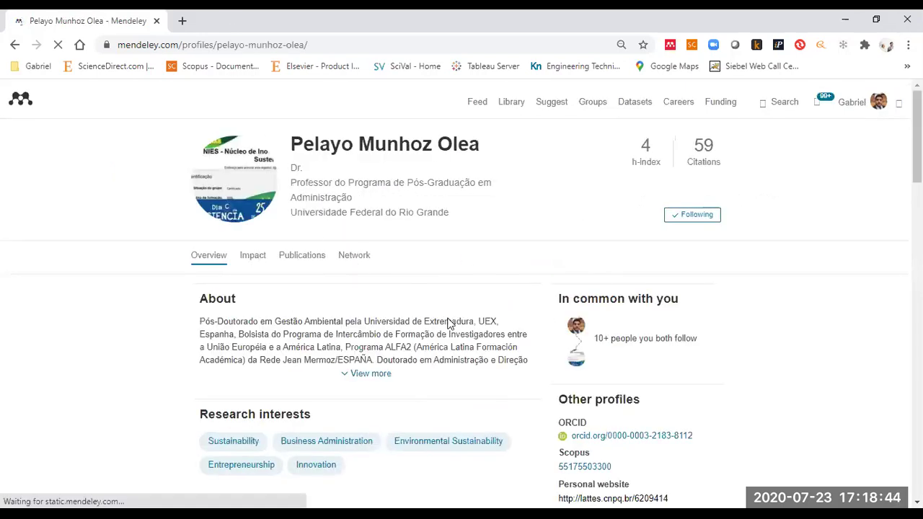
scroll(447, 322, down, 2)
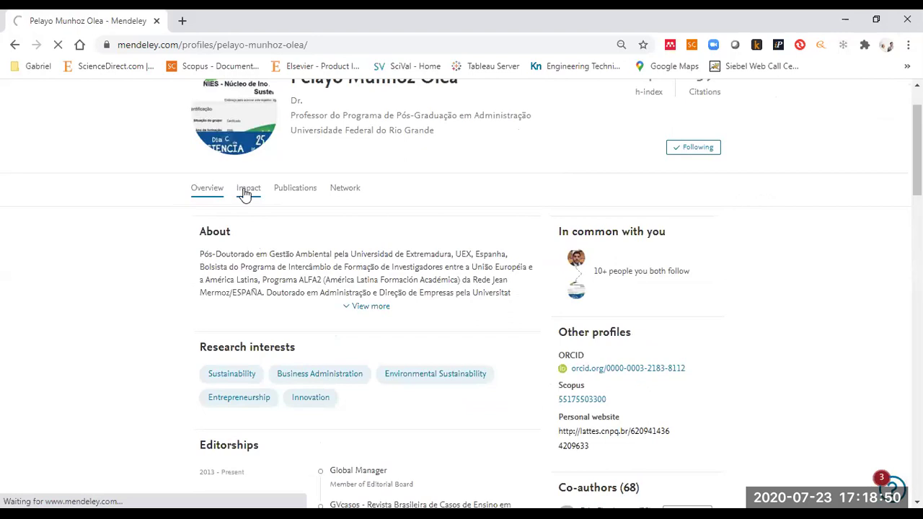
click(245, 192)
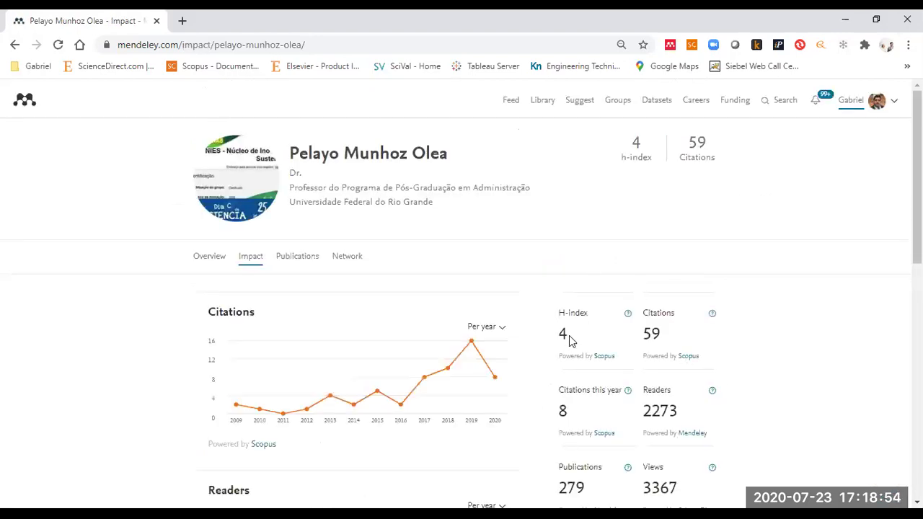
drag(568, 334, 638, 326)
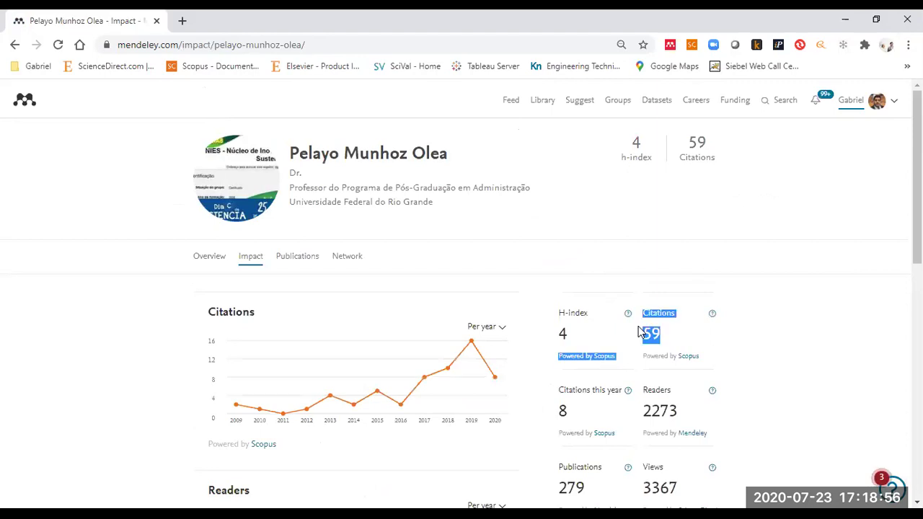
double_click(566, 410)
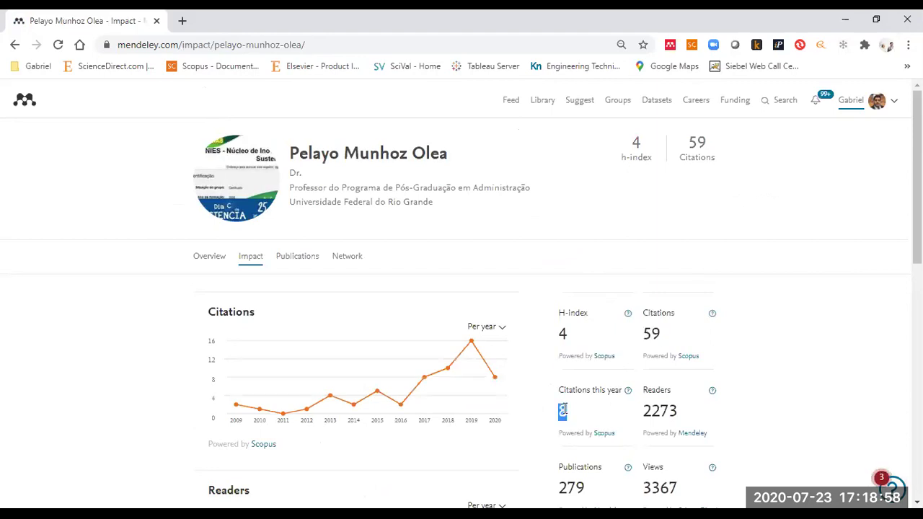
scroll(799, 406, down, 1)
scroll(799, 406, up, 1)
Step: Return to the TP UFRO library folder, view the details of "Valley filter and valley valve in graphene", and deselect the document
click(542, 100)
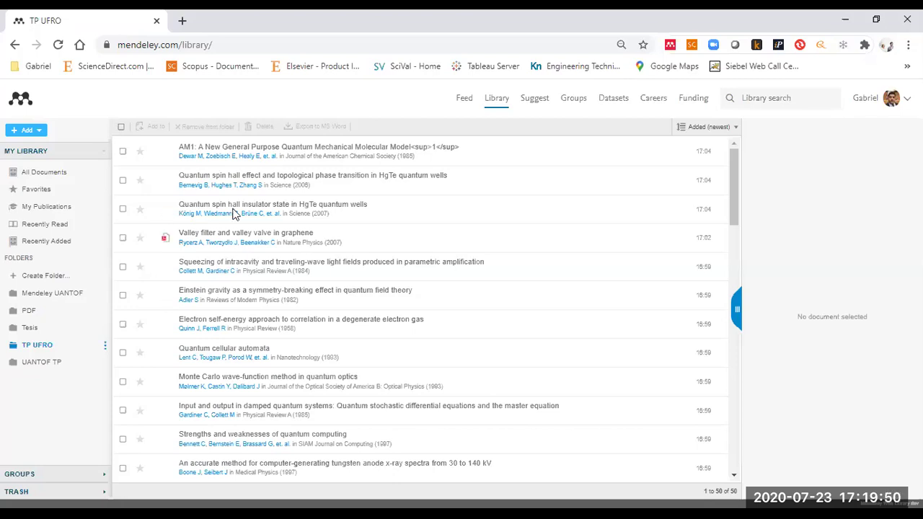
click(191, 235)
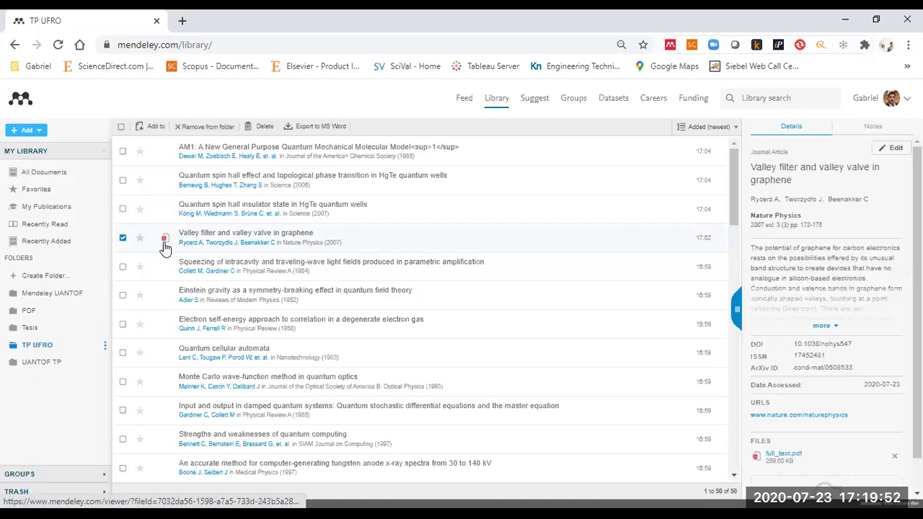
click(122, 243)
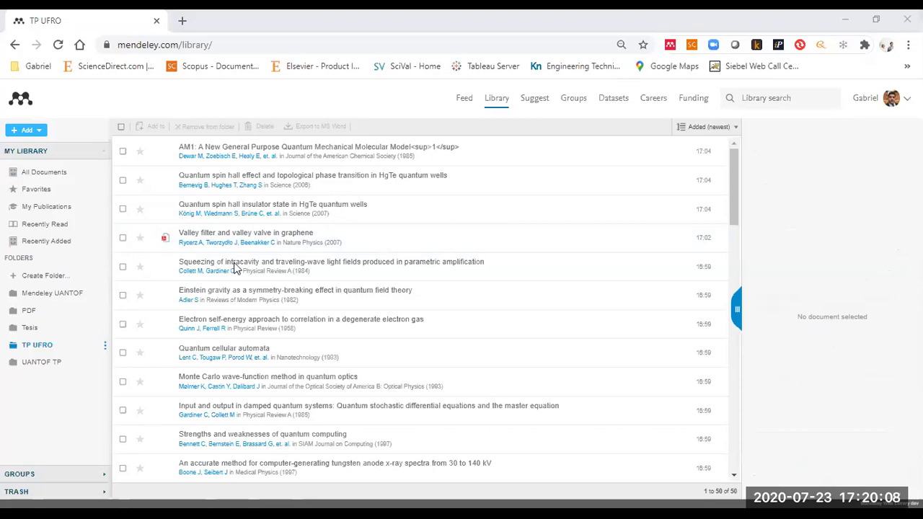
click(376, 235)
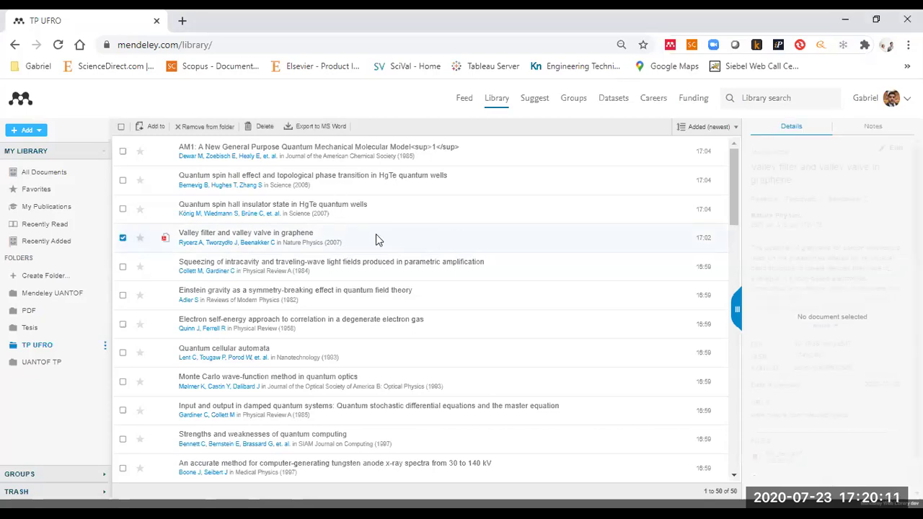
click(122, 238)
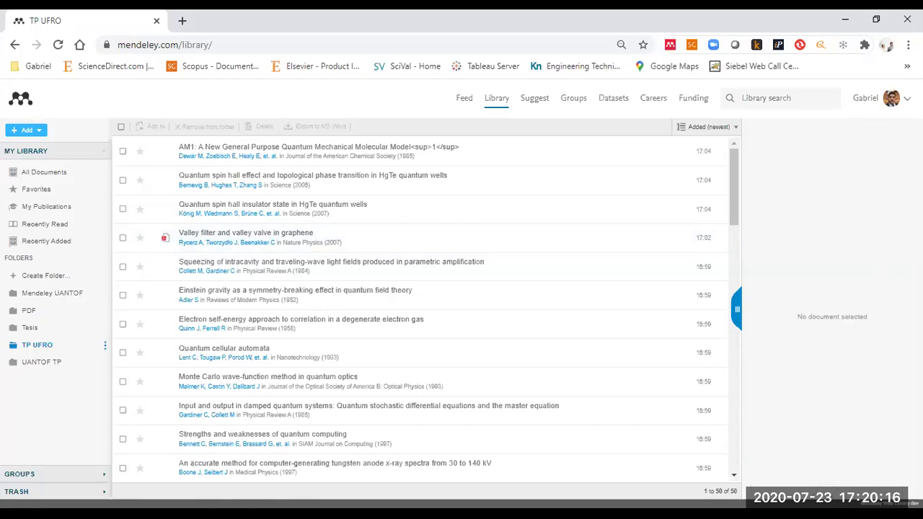
click(123, 238)
click(124, 239)
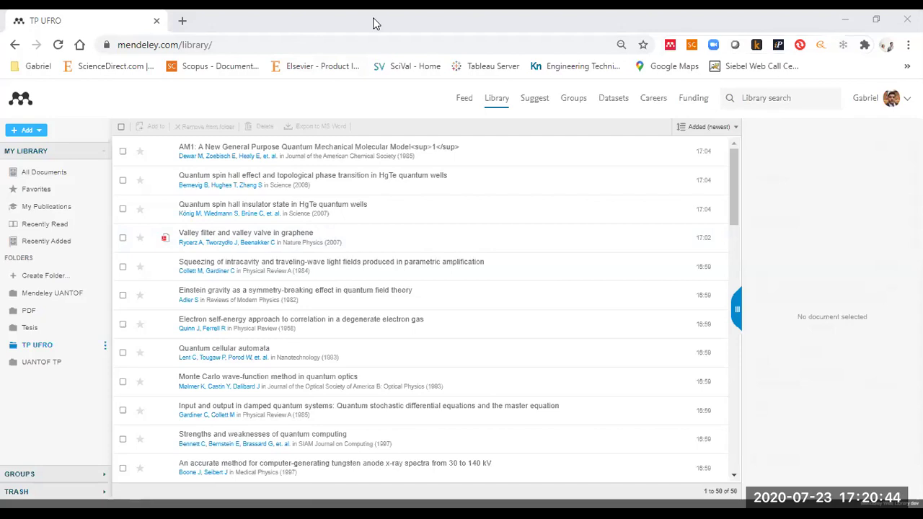
Step: Open the Mendeley suggestions and follow the first and third people listed under People to follow
click(534, 105)
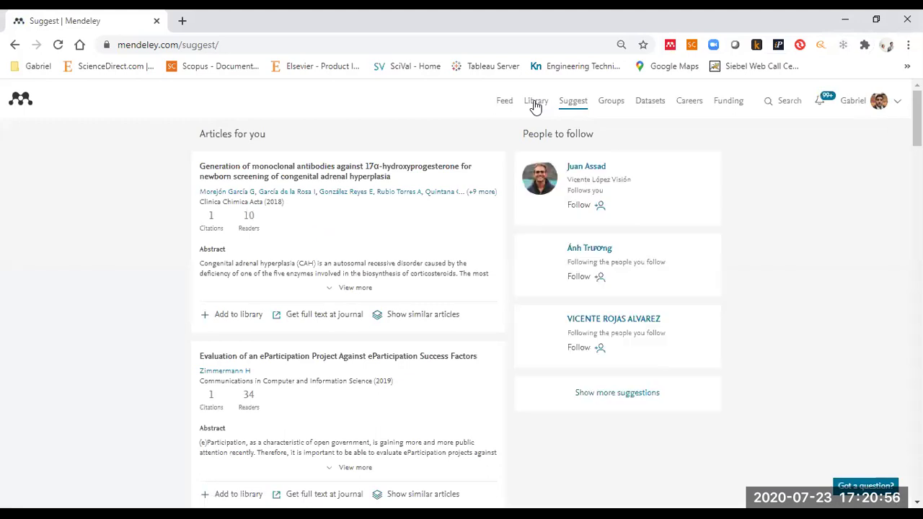
click(596, 207)
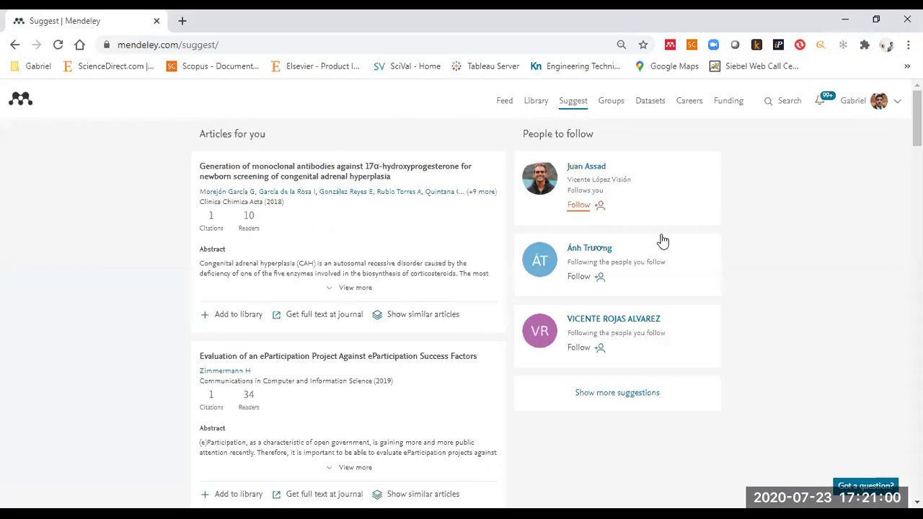
click(588, 349)
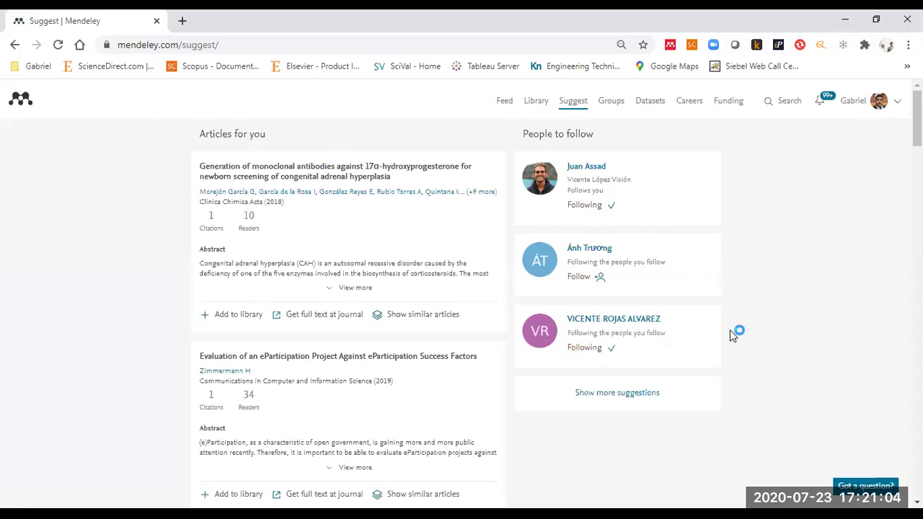
Step: Open the My Groups page, examine the name, discipline and privacy options for a new group, and close the form without creating one
scroll(273, 384, down, 1)
scroll(282, 379, down, 3)
scroll(287, 373, up, 4)
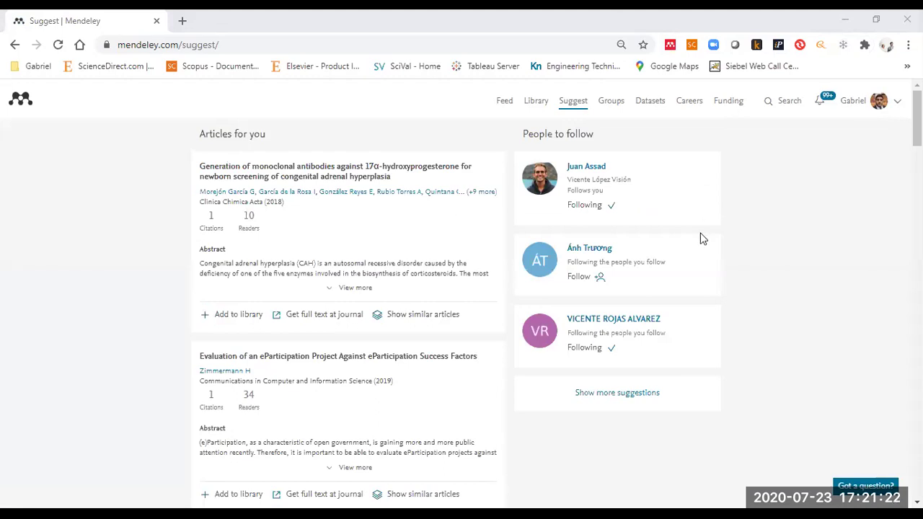
click(606, 108)
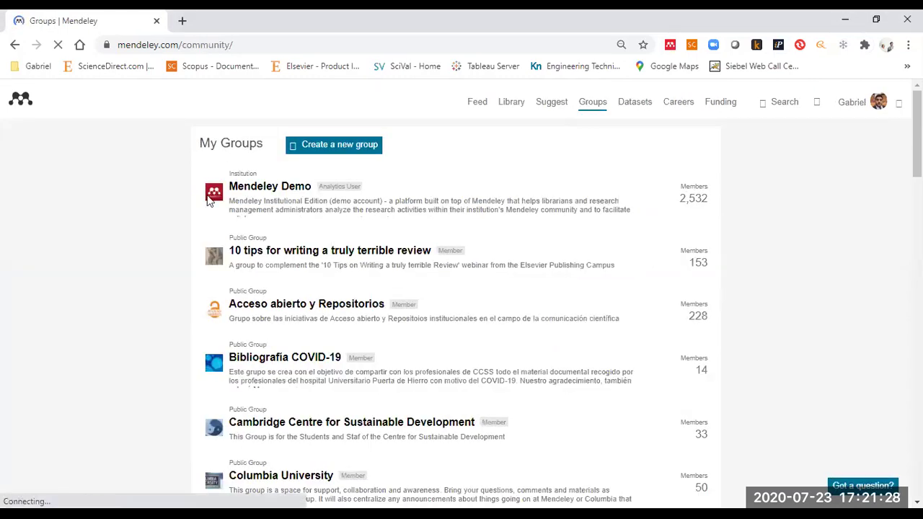
click(374, 148)
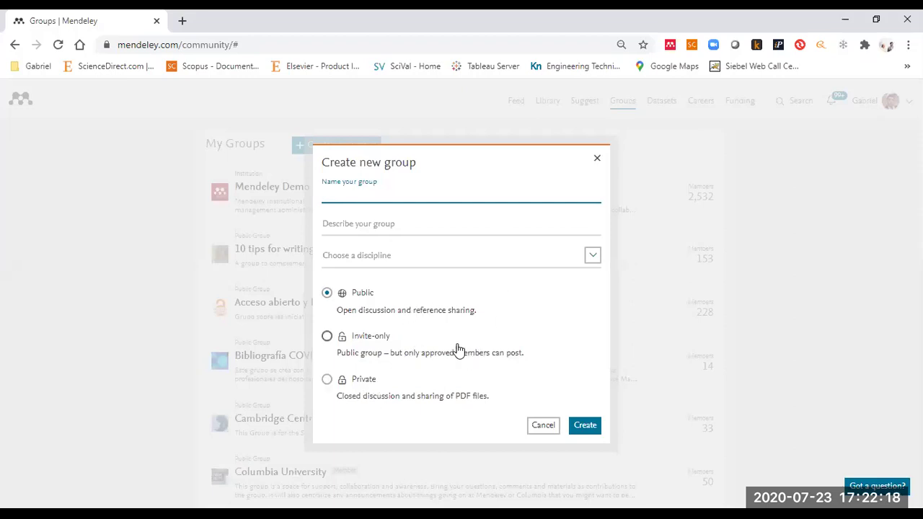
click(597, 158)
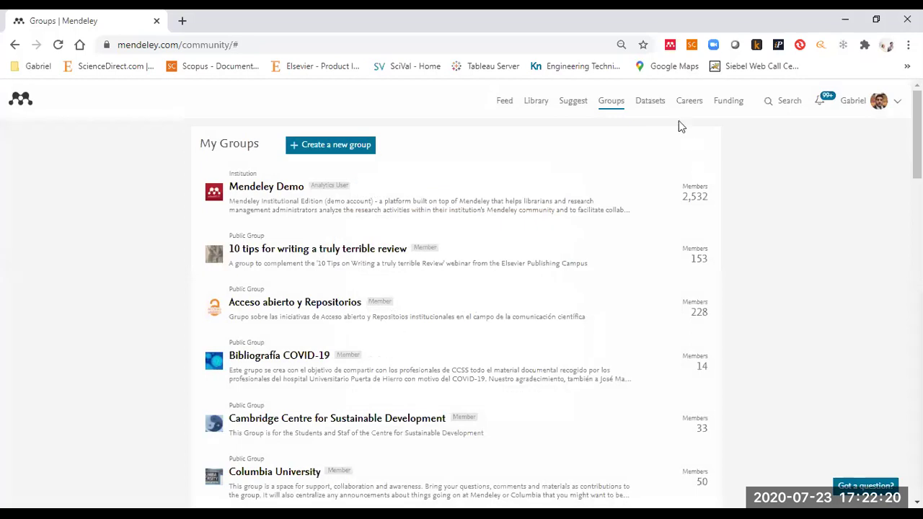
Step: Search Mendeley Careers for chemist jobs within 20 miles of New York City, New York (US)
click(686, 108)
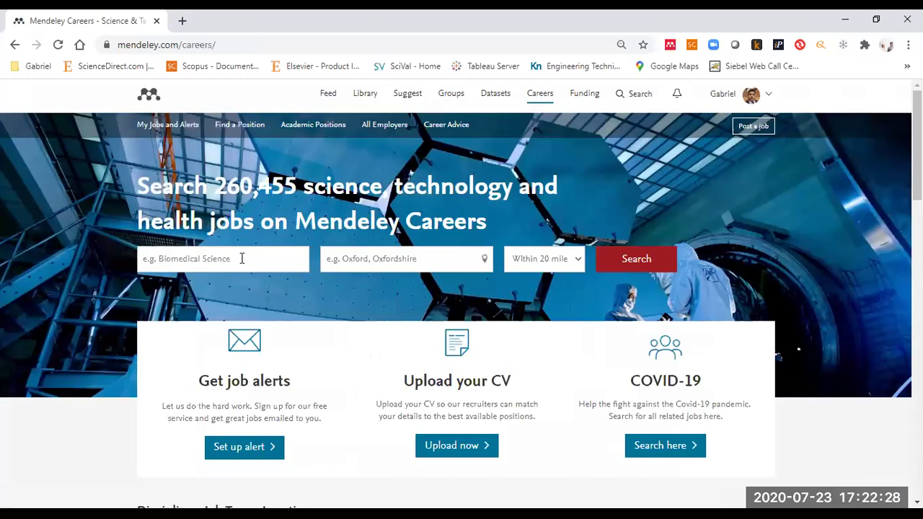
click(209, 268)
click(207, 290)
click(396, 254)
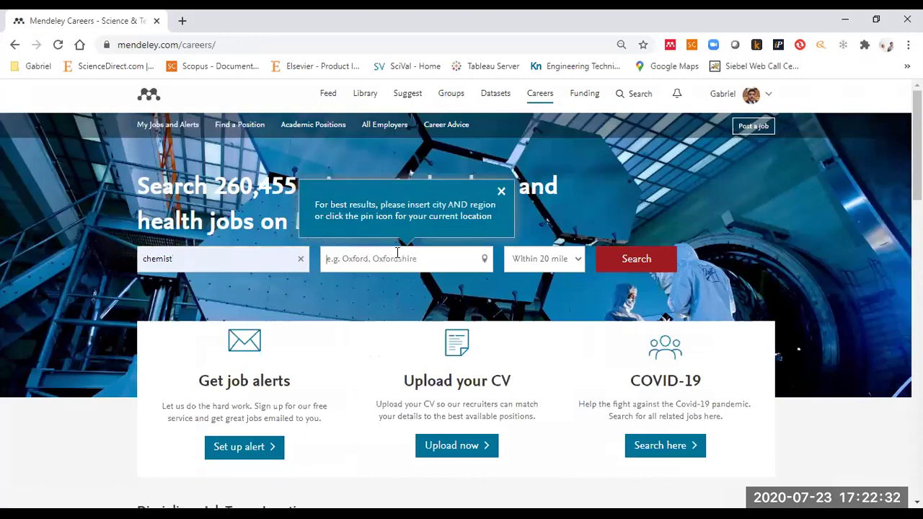
text(new york)
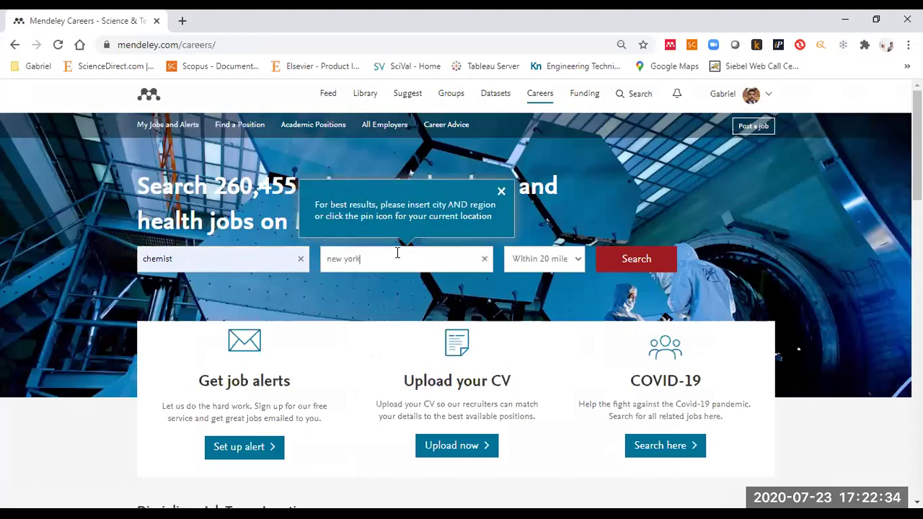
click(424, 289)
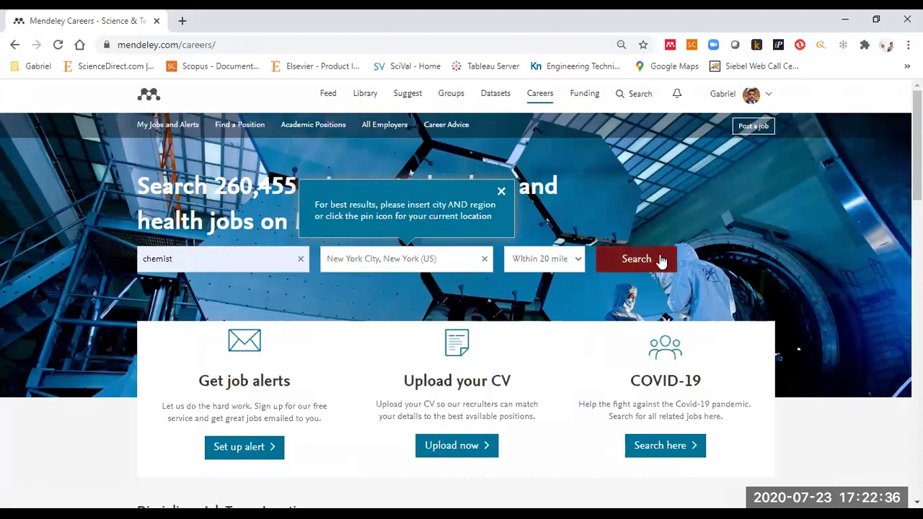
click(565, 258)
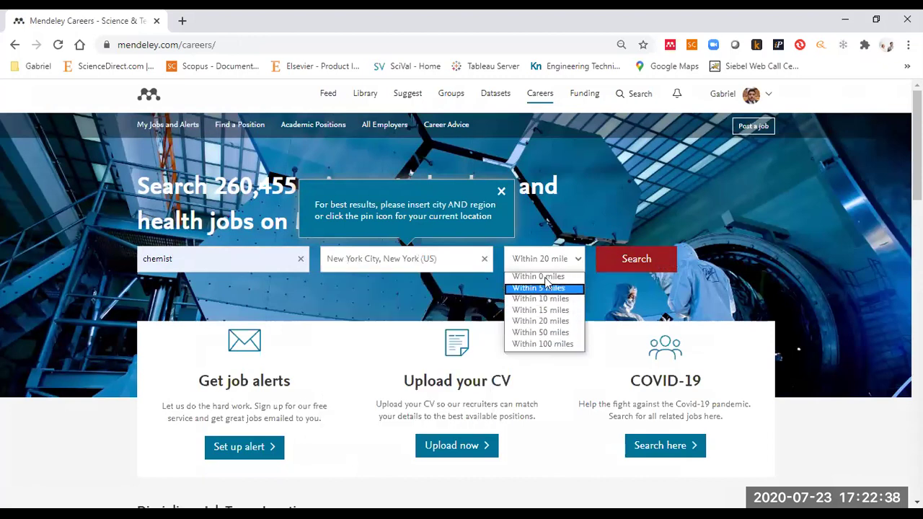
click(553, 321)
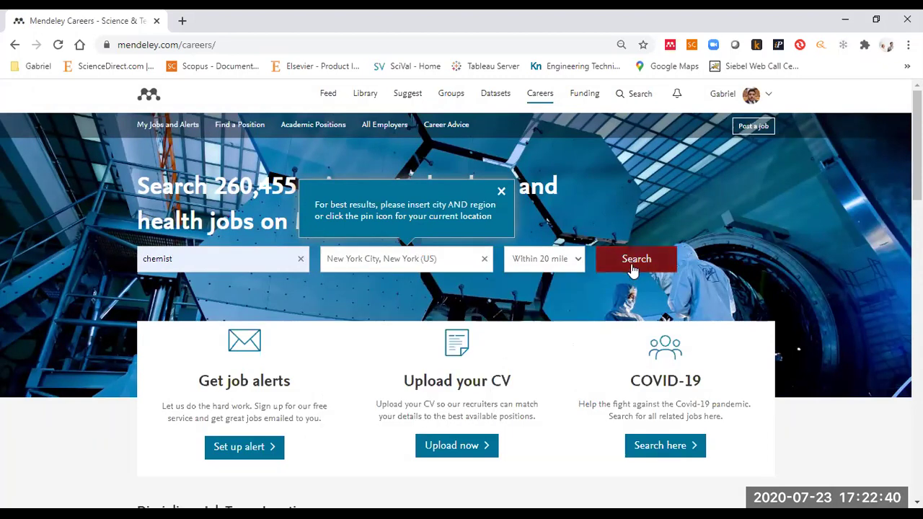
click(633, 268)
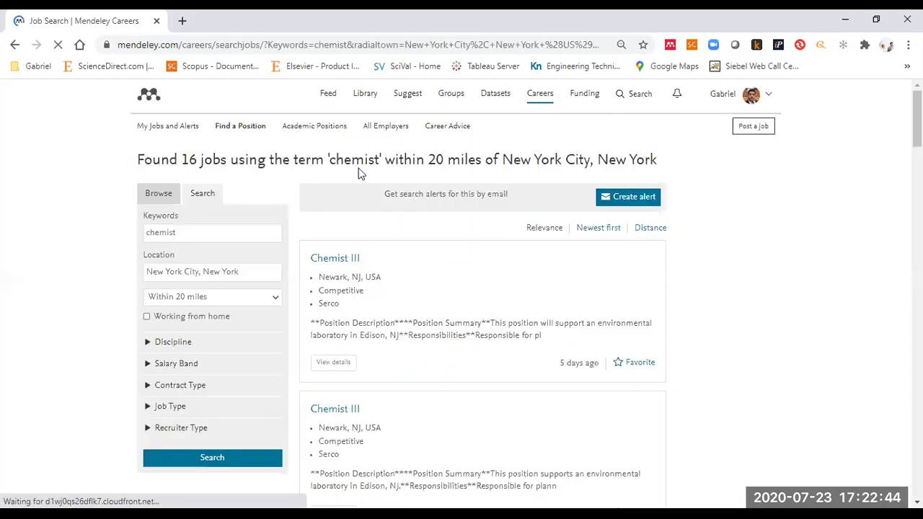
Step: Examine the chemist job results and the Contract Type, Job Type and Recruiter Type filter options
drag(182, 159, 457, 144)
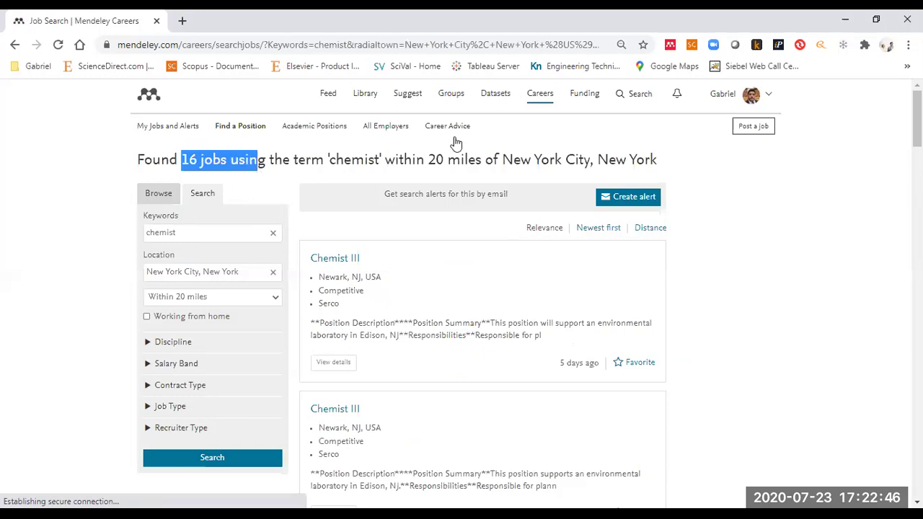
click(448, 161)
scroll(766, 264, down, 2)
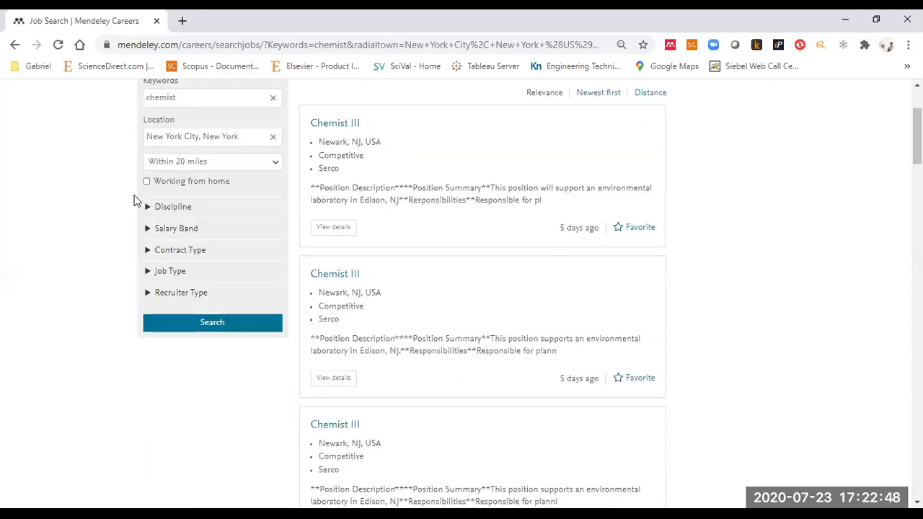
click(146, 253)
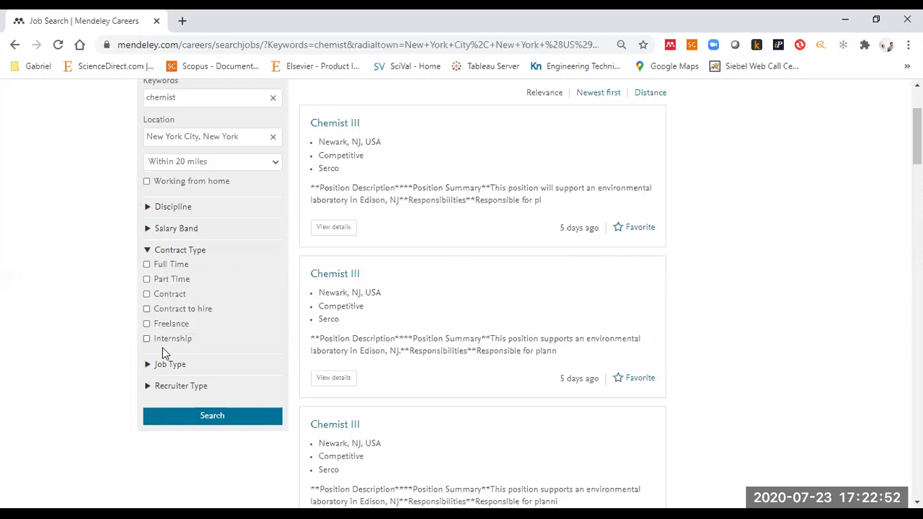
click(149, 366)
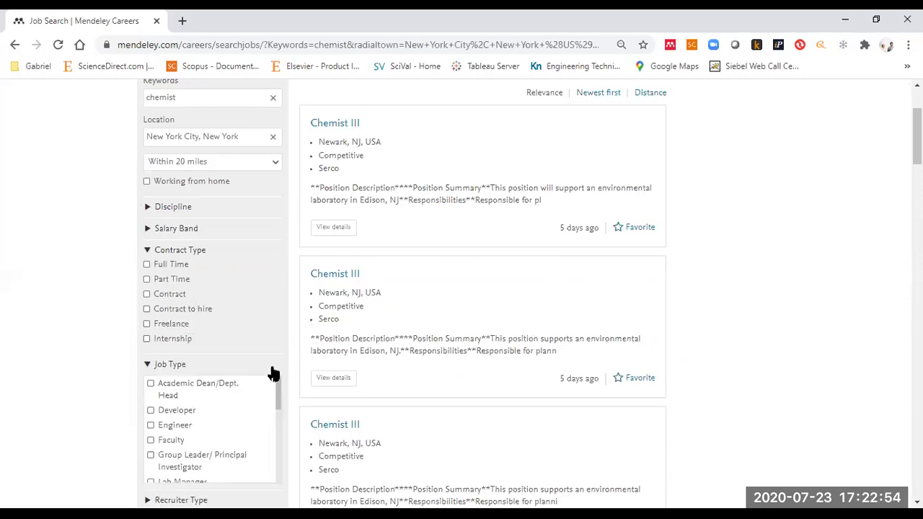
scroll(126, 366, down, 2)
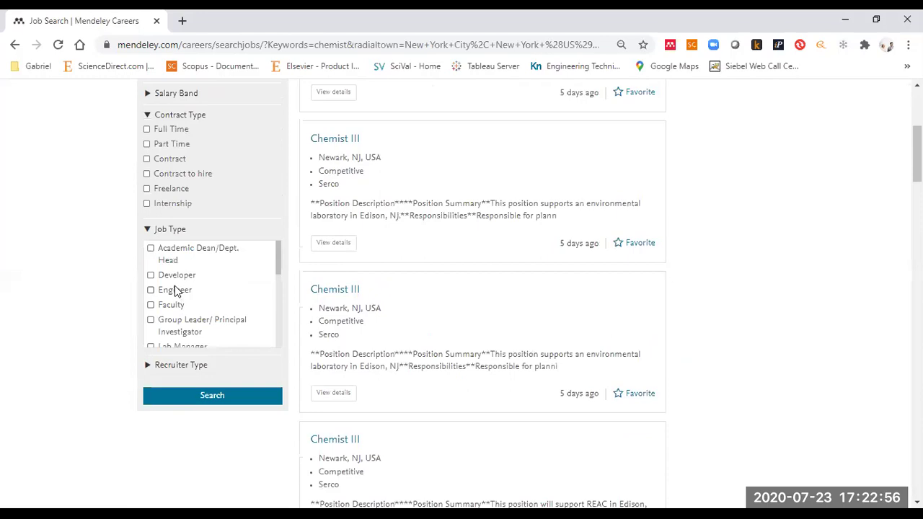
click(148, 367)
scroll(86, 316, down, 2)
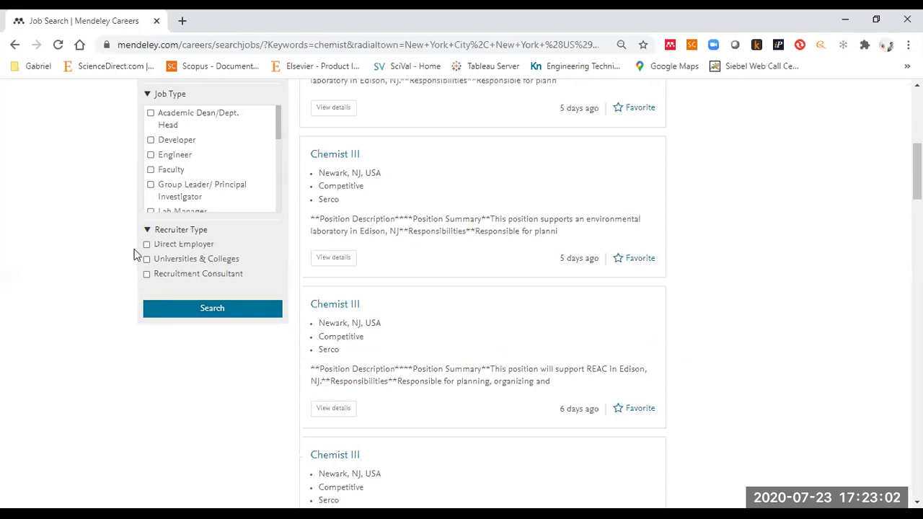
scroll(119, 268, up, 6)
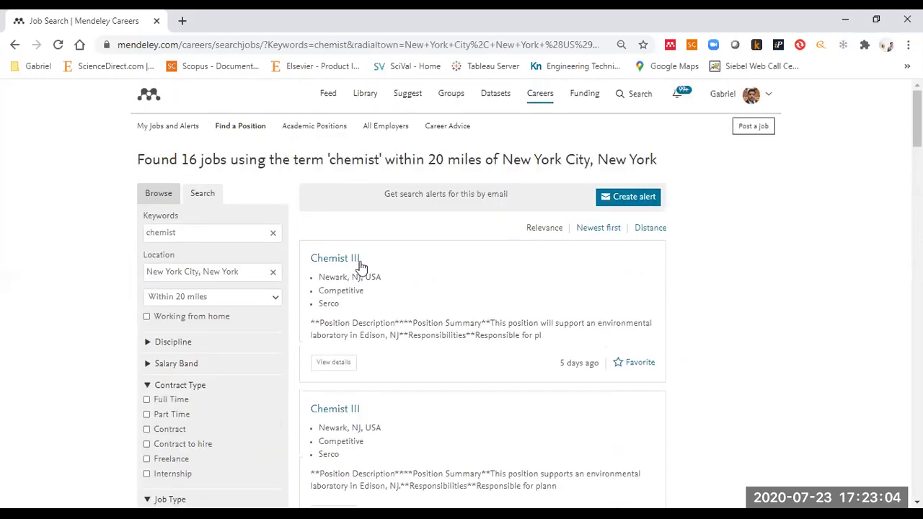
scroll(651, 299, down, 2)
scroll(650, 288, up, 2)
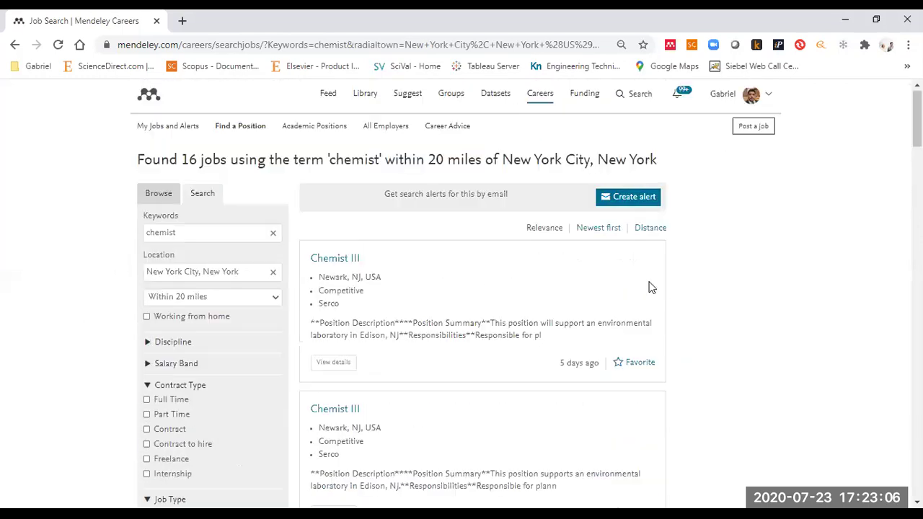
Step: Open Mendeley Funding and list the opportunities of the funding type Equipment and facilities
click(586, 97)
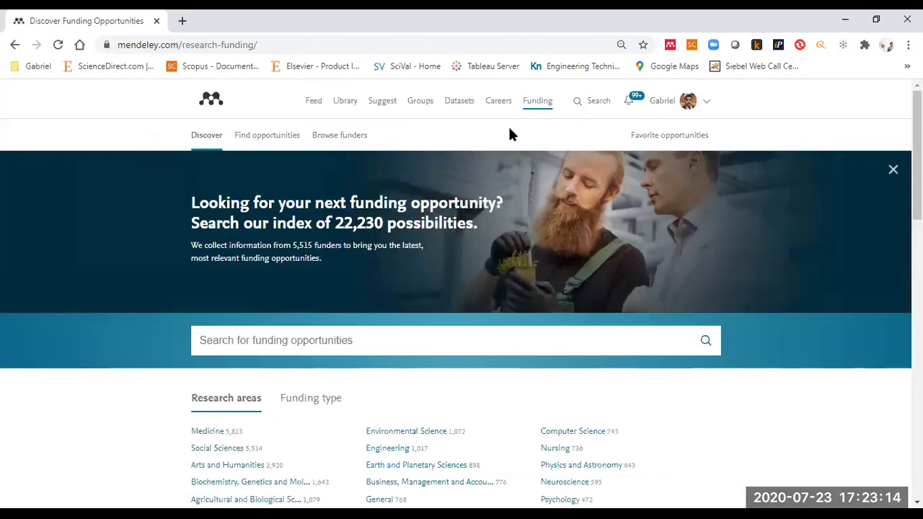
scroll(419, 225, down, 3)
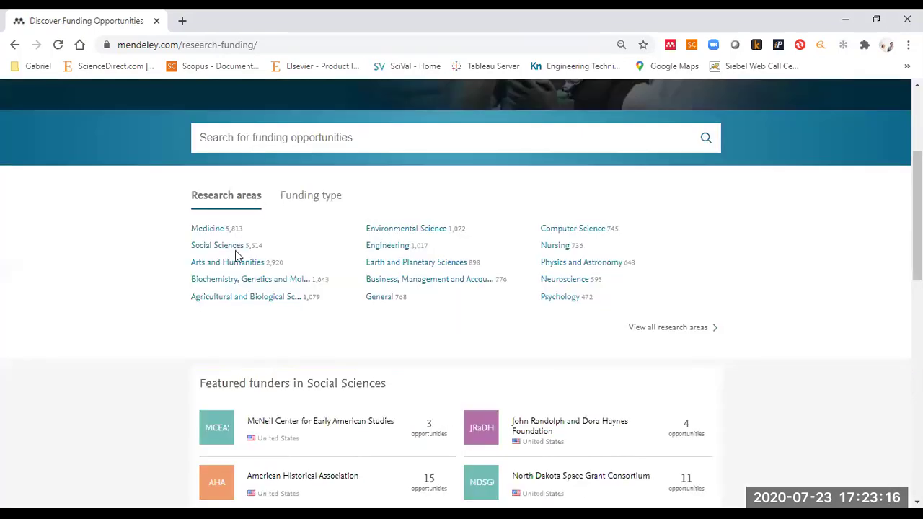
click(329, 206)
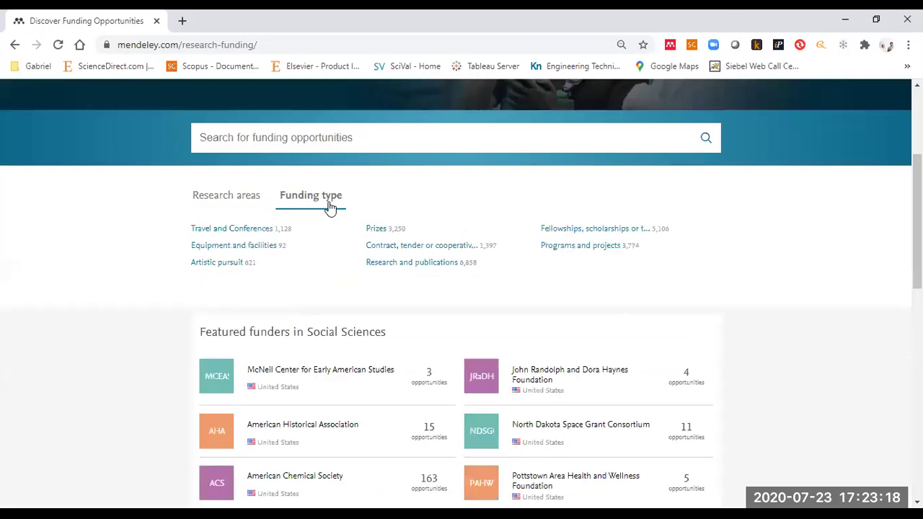
click(253, 249)
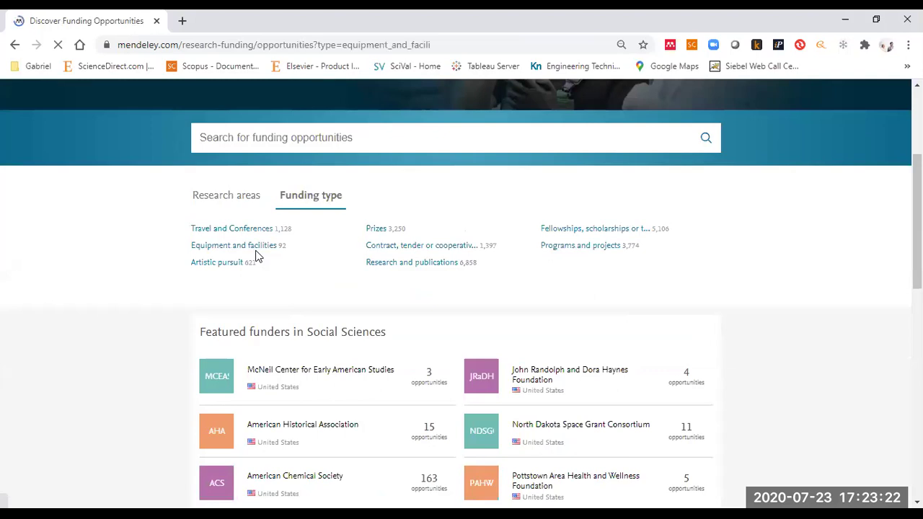
scroll(160, 297, down, 2)
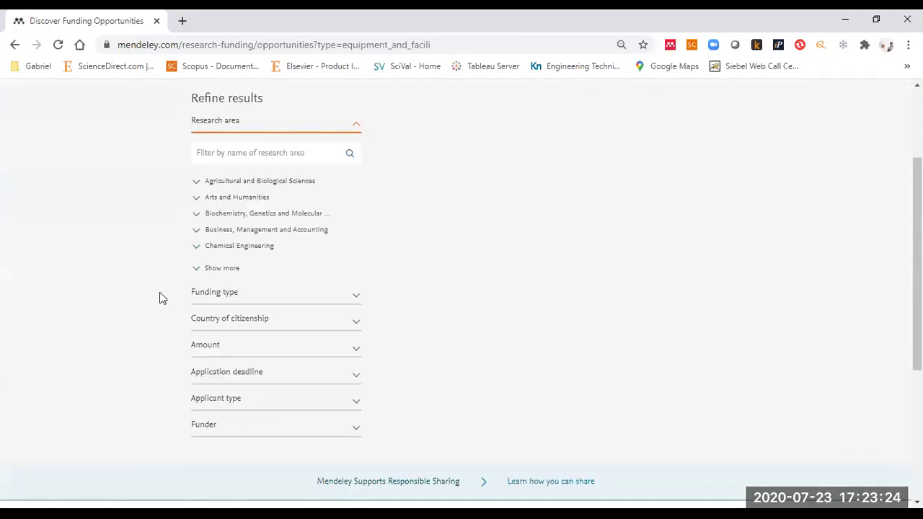
Step: Expand the Funding type and Arts and Humanities filters, and reload the Equipment and facilities results page
click(240, 293)
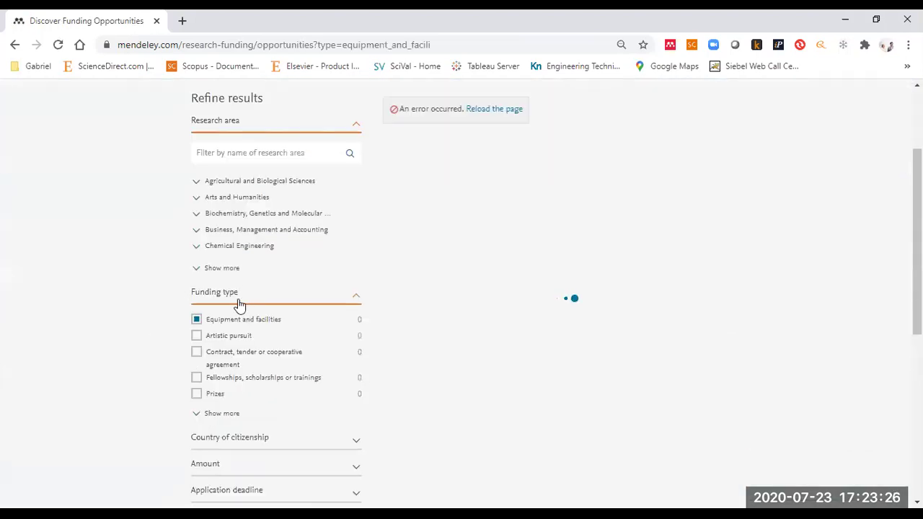
click(230, 200)
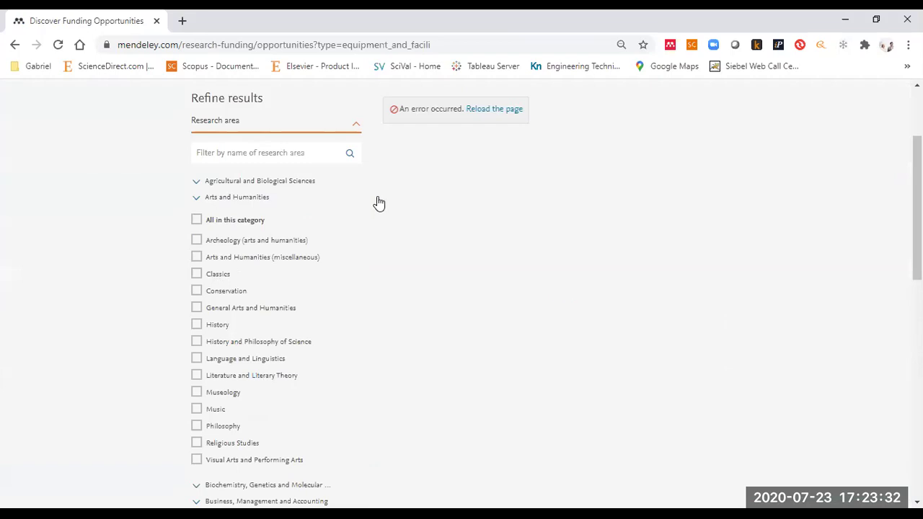
click(303, 51)
key(Return)
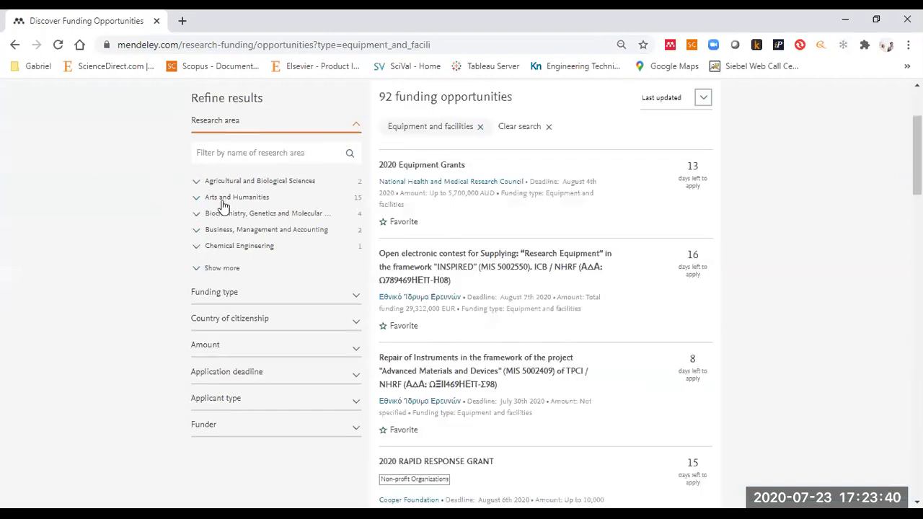
Step: Filter the funding opportunities by General Arts and Humanities within the Arts and Humanities research area
click(197, 199)
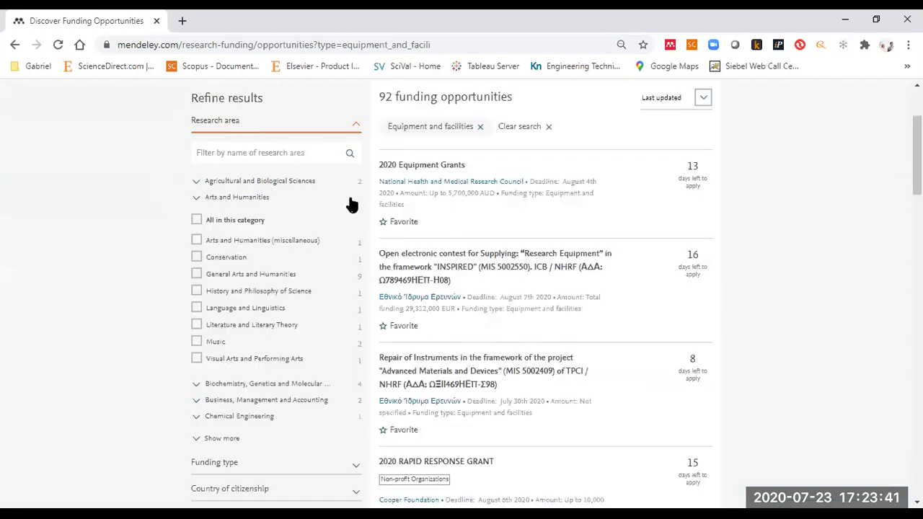
click(196, 200)
click(196, 200)
click(196, 274)
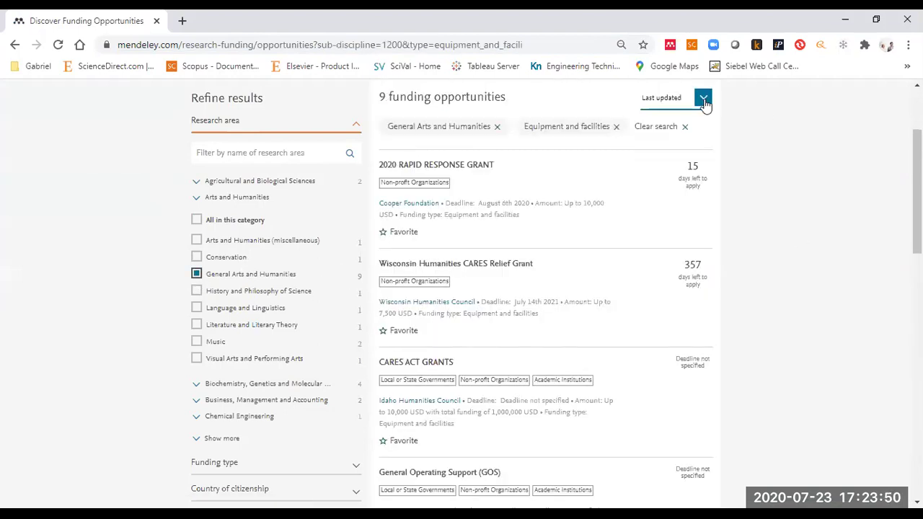
Step: Sort the filtered funding opportunities by furthest deadline, and examine the days left to apply for Operating support
click(706, 105)
click(704, 137)
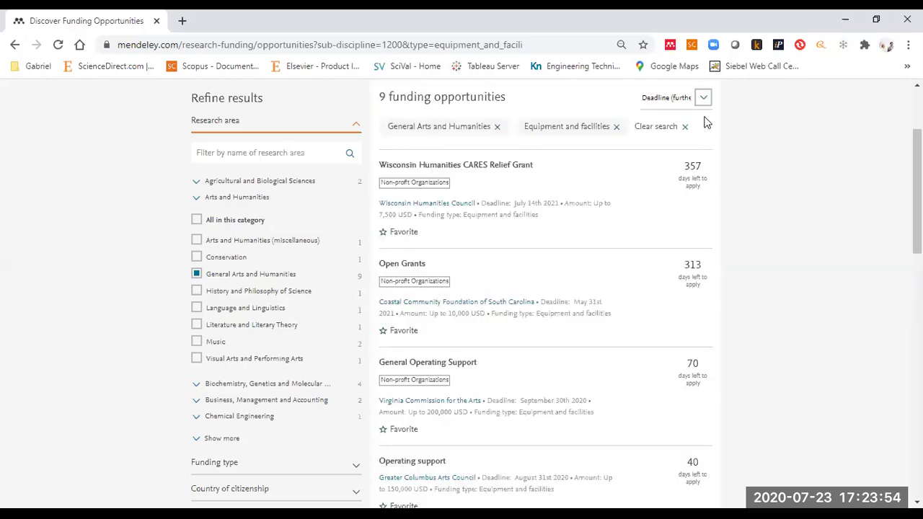
scroll(630, 295, down, 4)
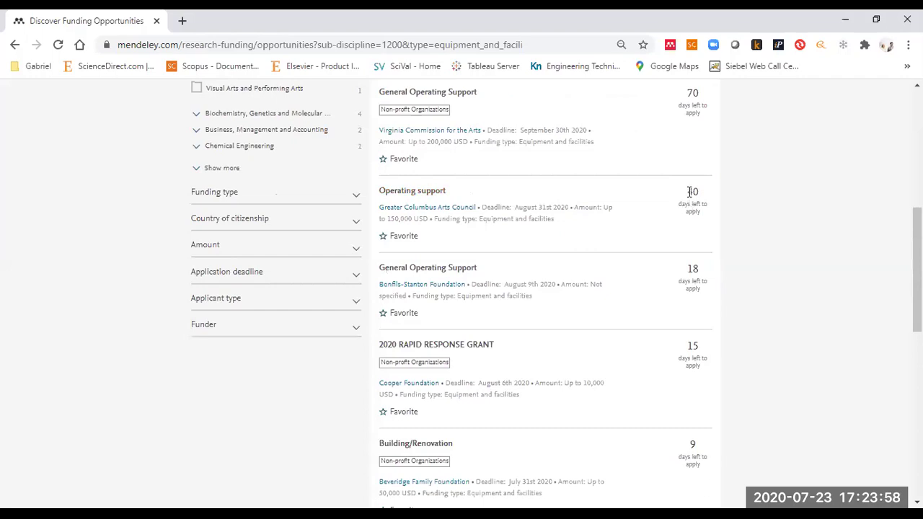
double_click(691, 191)
click(459, 195)
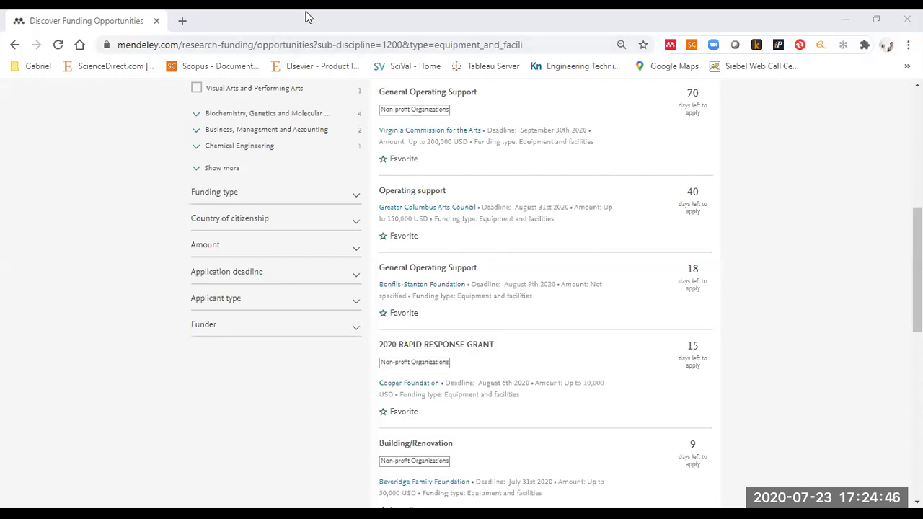
Step: Leave the browser, end the PowerPoint slide show, and switch to the All Documents list in Mendeley Desktop
key(super+Down)
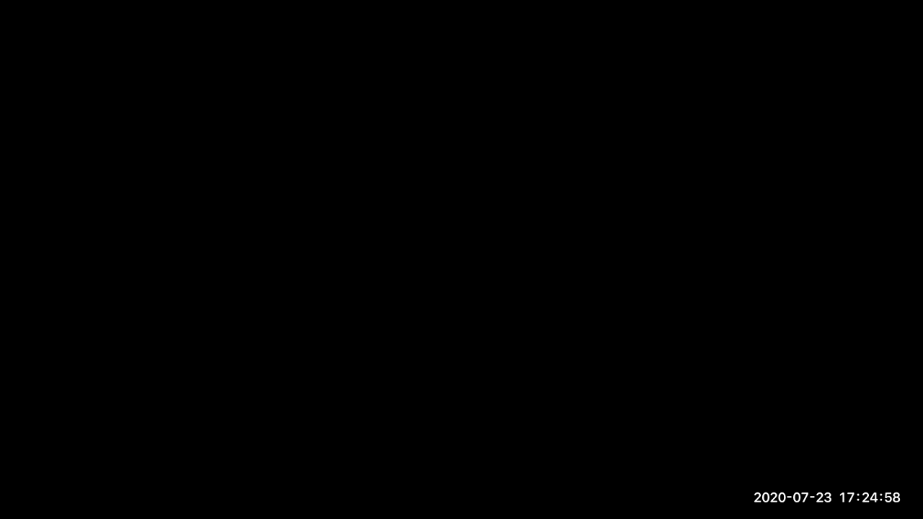
key(Escape)
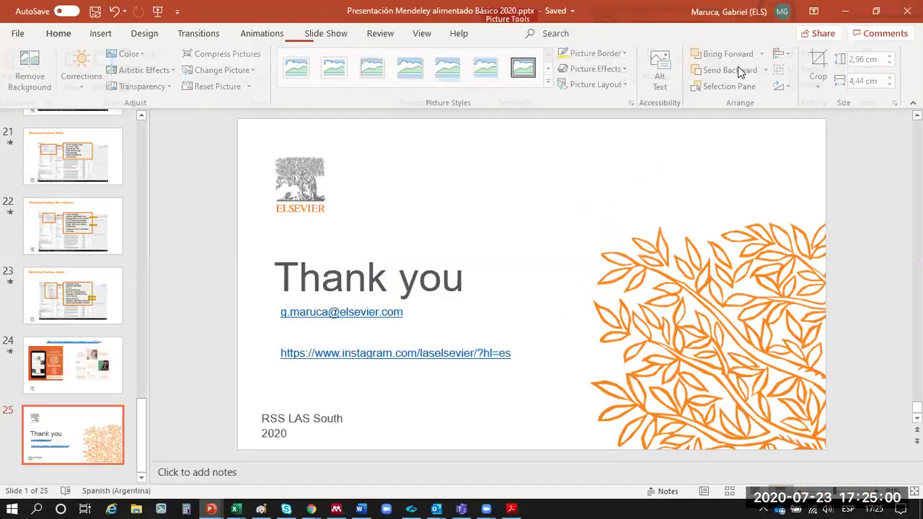
click(512, 508)
click(514, 502)
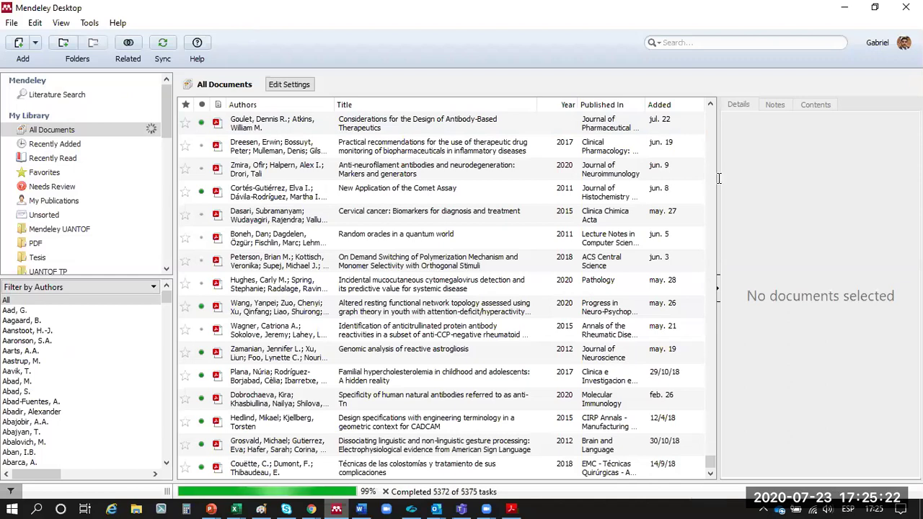
Step: Cancel the running synchronization and start a new library sync
click(356, 29)
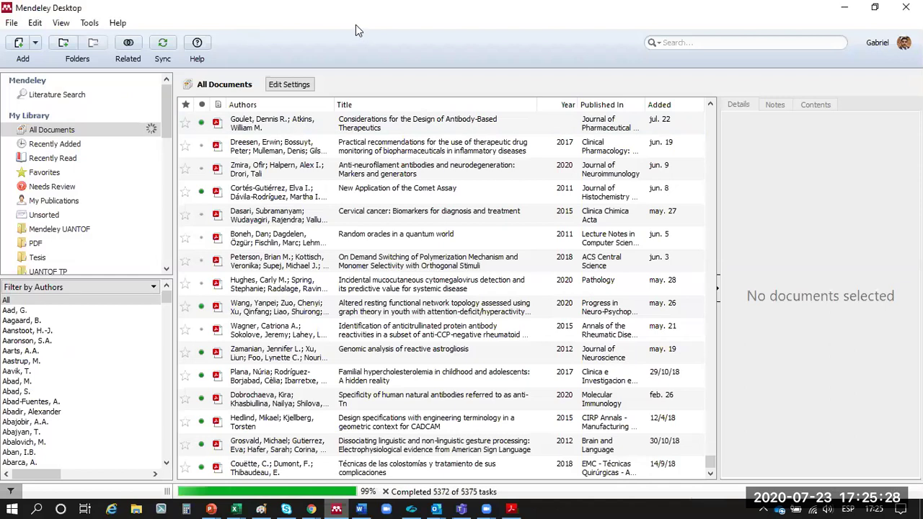
click(386, 492)
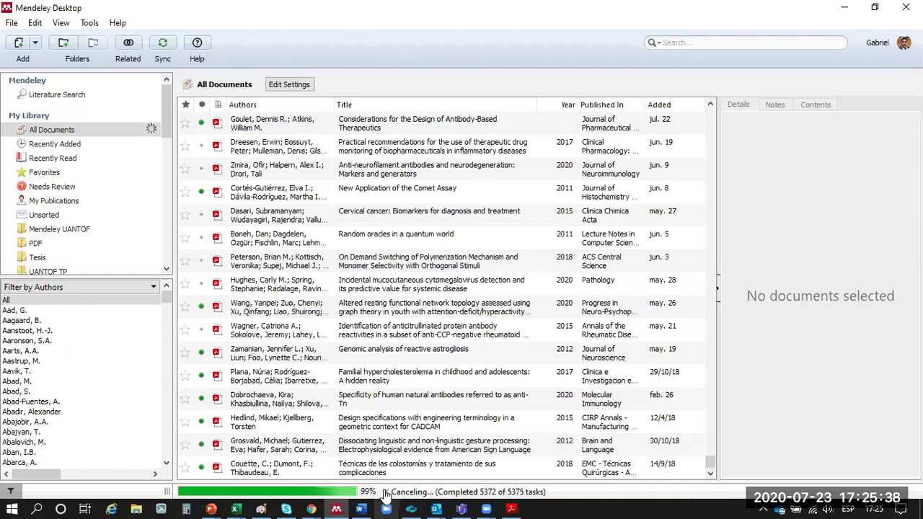
click(160, 48)
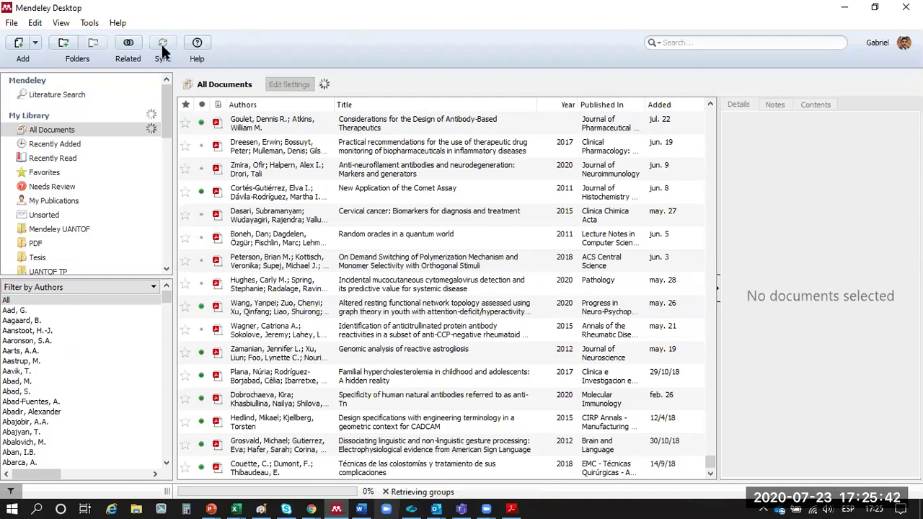
Step: Enlarge the library folder list, view the TP UFRO folder, and return to All Documents
drag(94, 281, 83, 343)
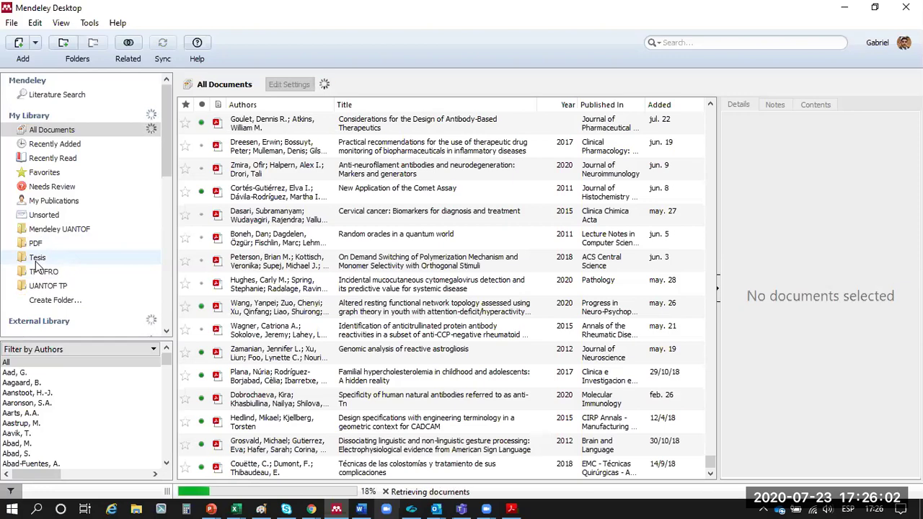
click(46, 274)
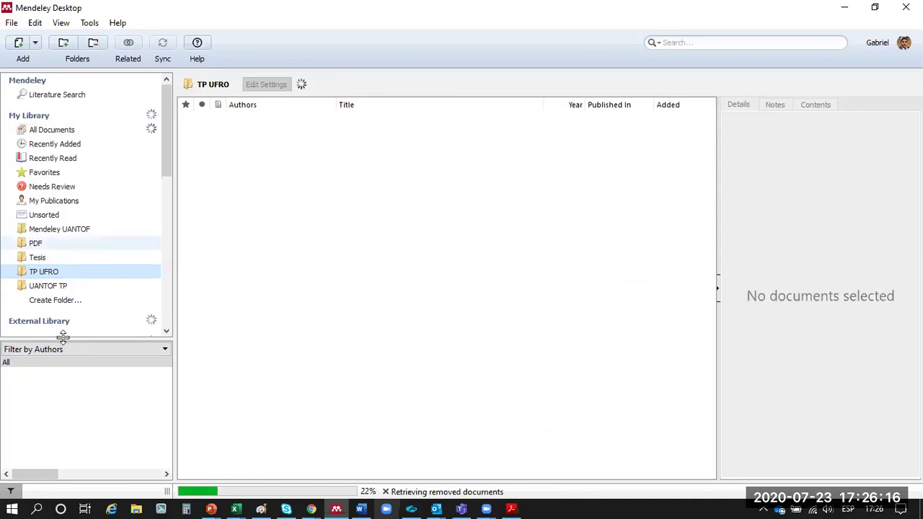
drag(63, 337, 68, 300)
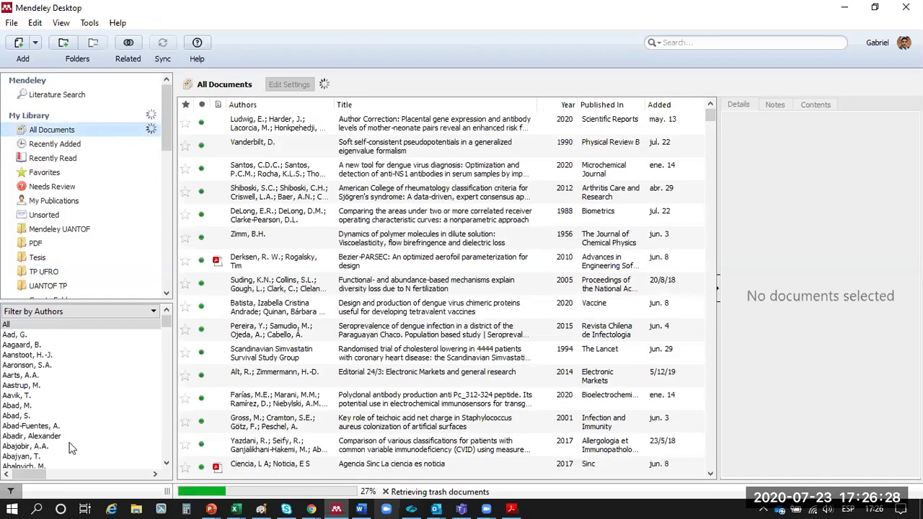
Step: Filter All Documents by the first author of the 2000 mammalian iron-regulated protein article, and show that article's details
scroll(46, 401, down, 5)
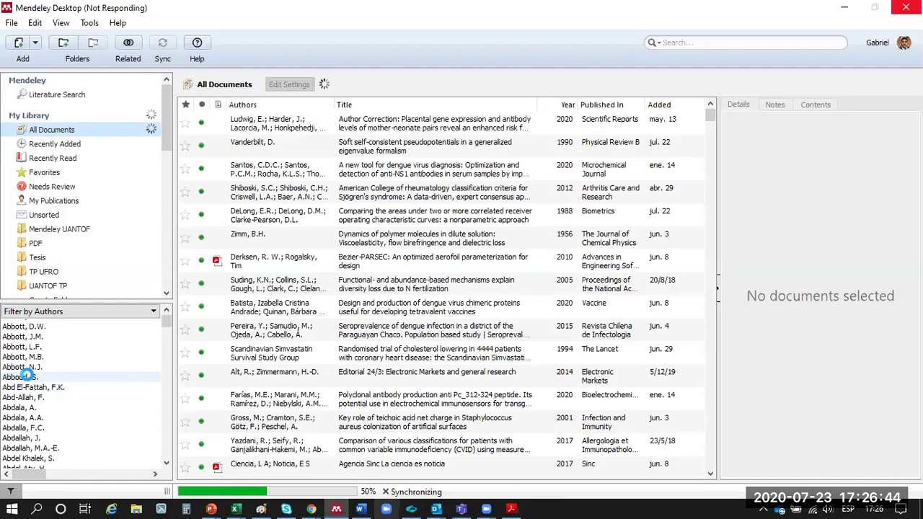
click(27, 377)
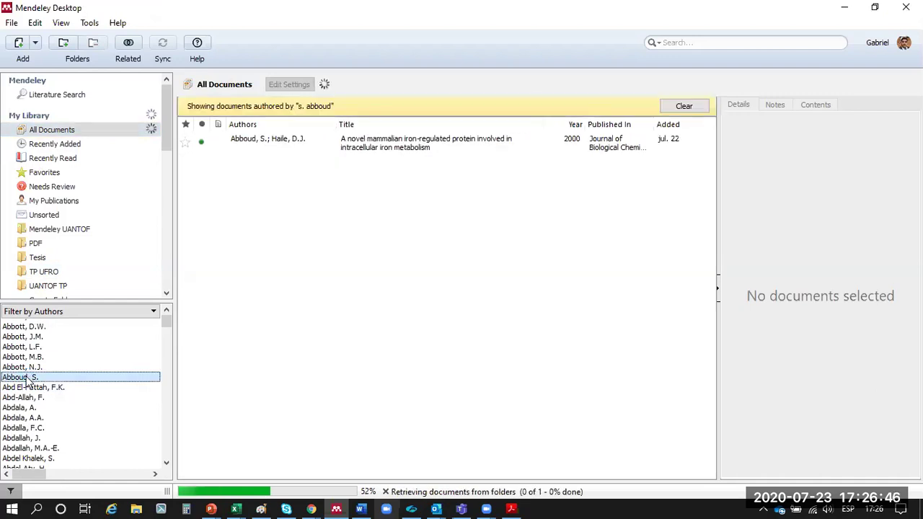
click(688, 106)
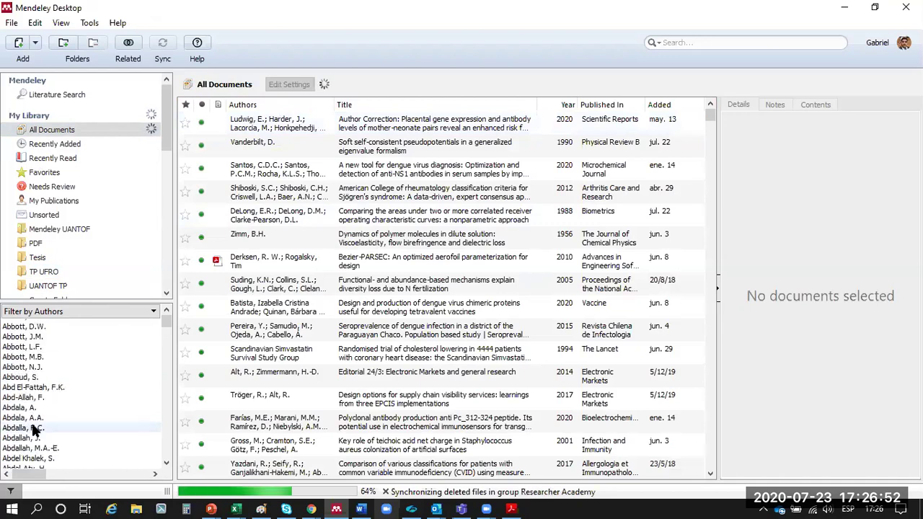
click(34, 378)
click(383, 146)
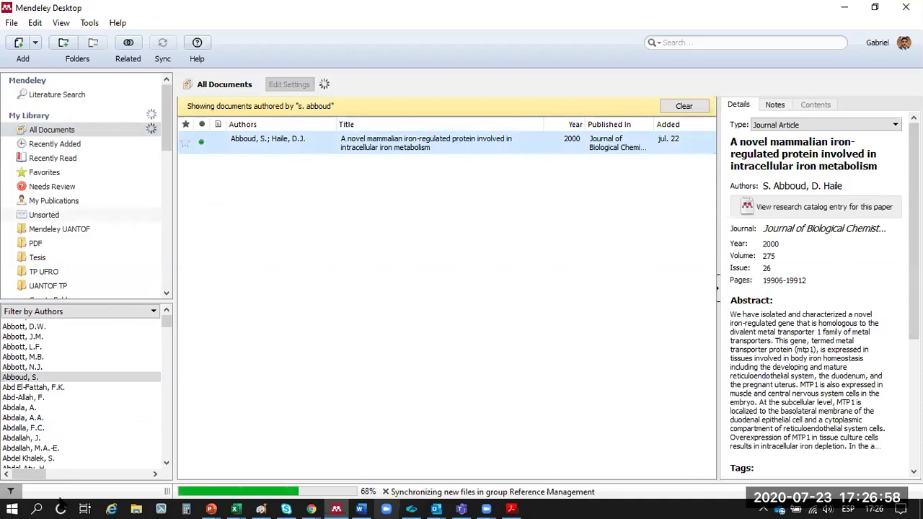
Step: Filter the library by the first author of the 1975 AIChE Journal article, and reset the author filter to All
scroll(27, 464, down, 15)
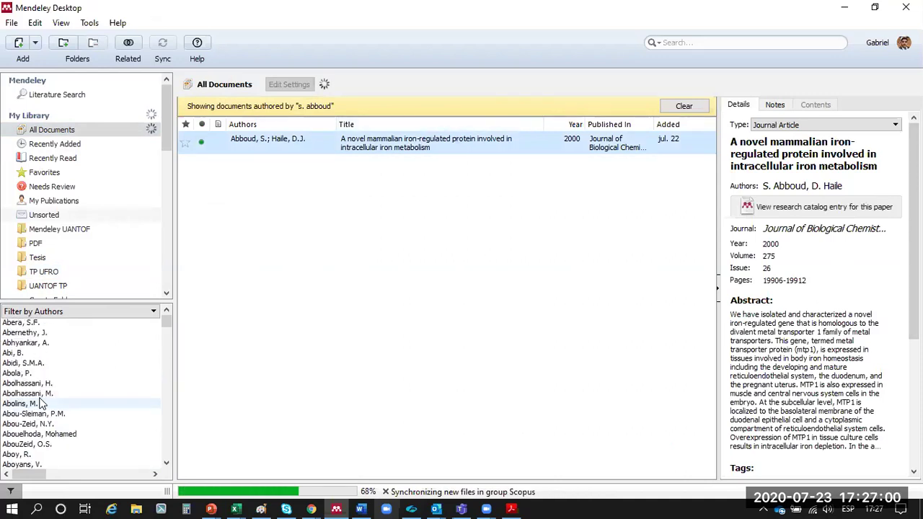
click(24, 396)
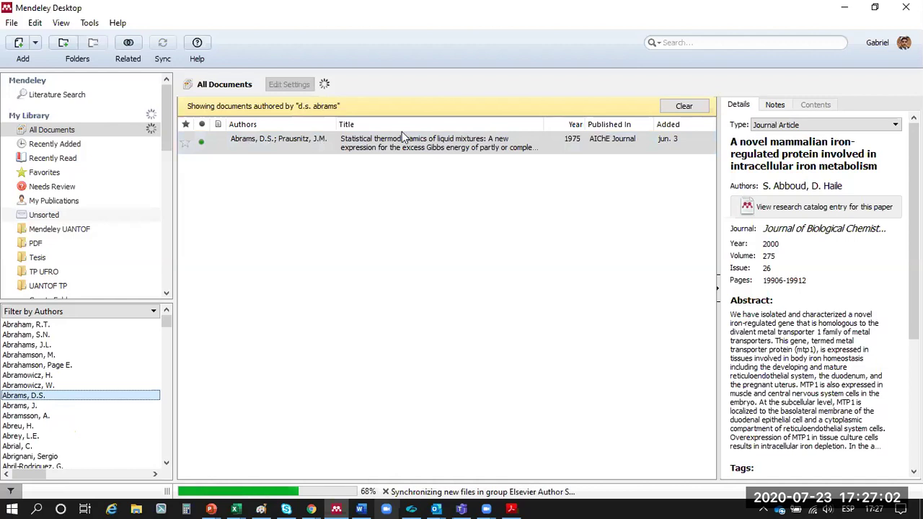
scroll(64, 361, up, 15)
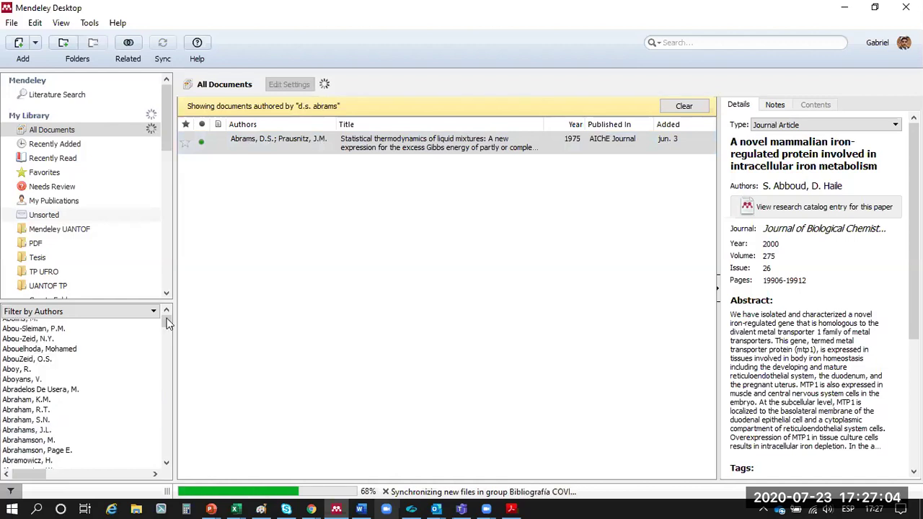
click(45, 325)
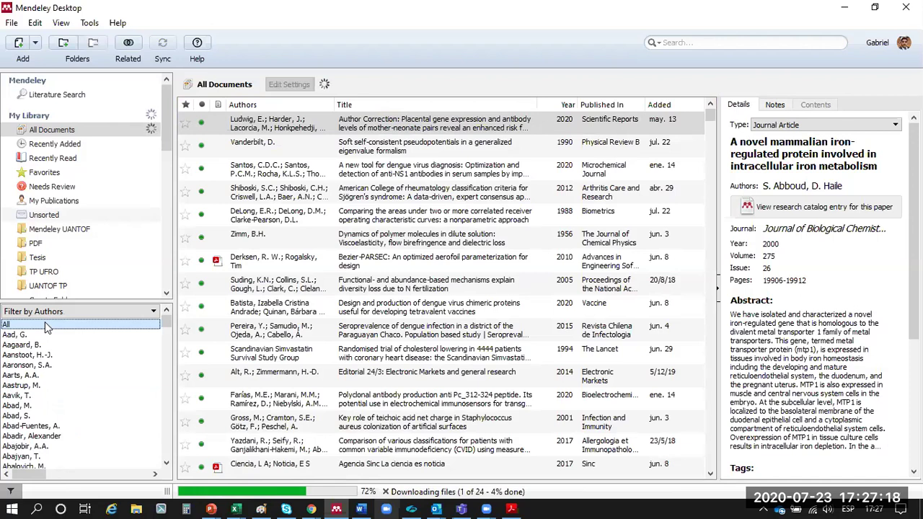
click(74, 127)
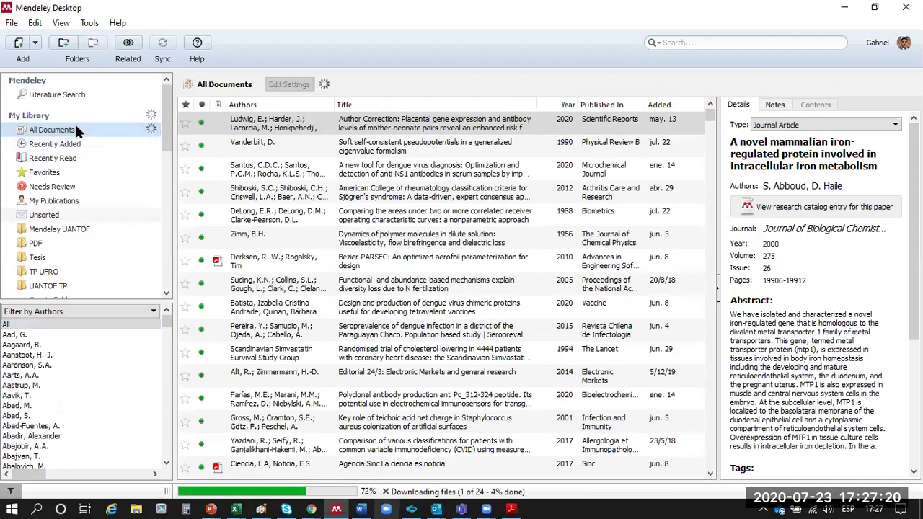
Step: Sort All Documents by authors, title, year and publication in turn, ending with the most recently added documents first
click(268, 102)
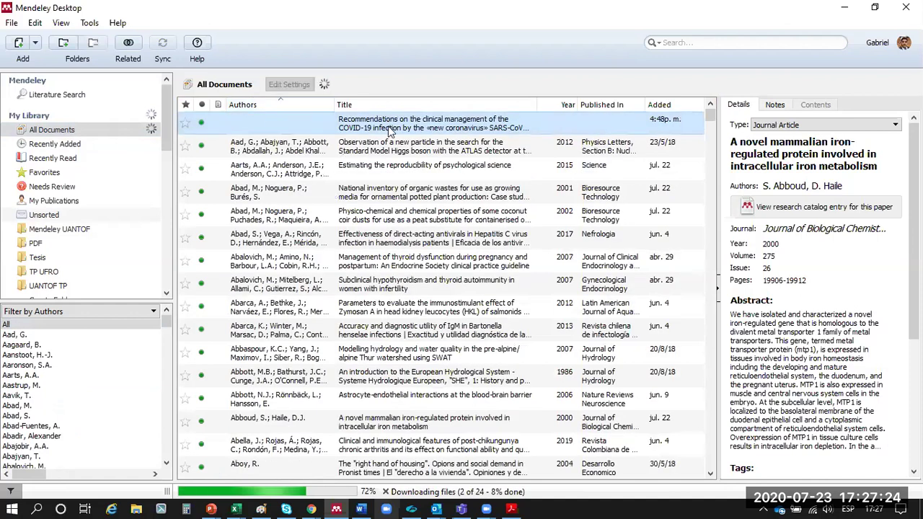
click(419, 104)
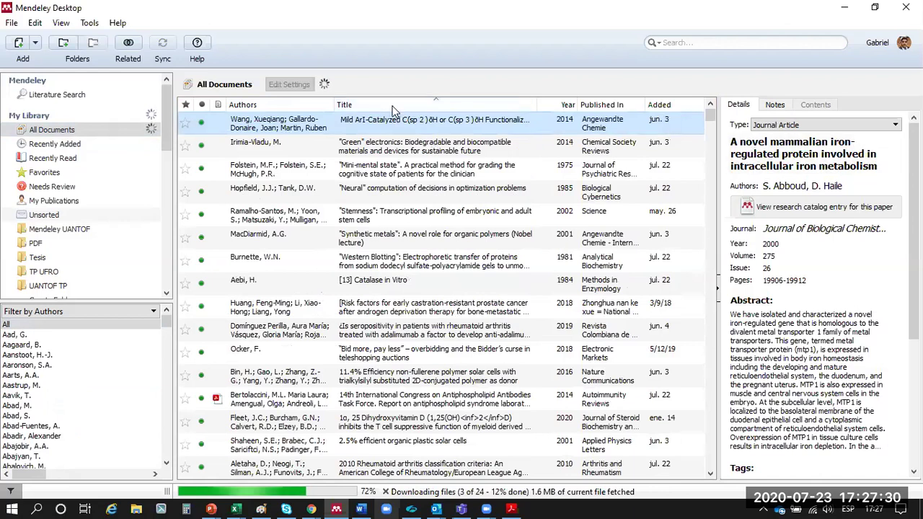
click(395, 106)
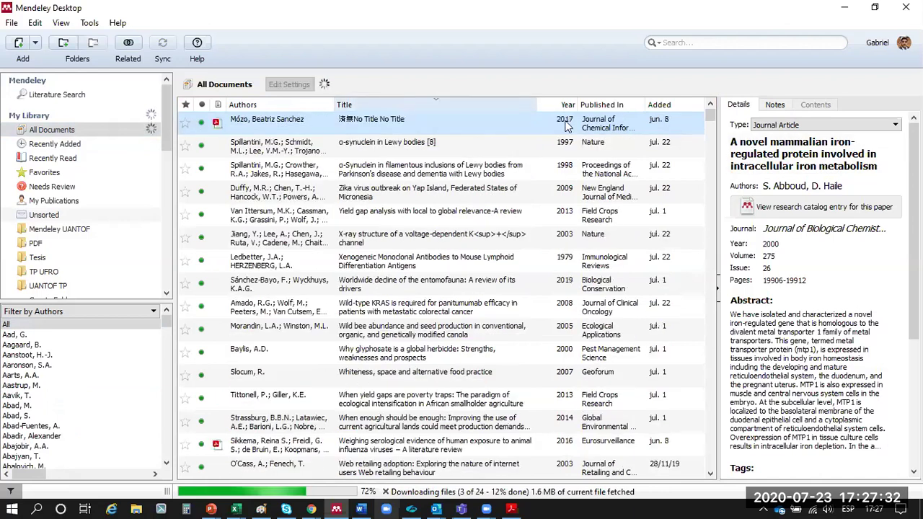
click(566, 106)
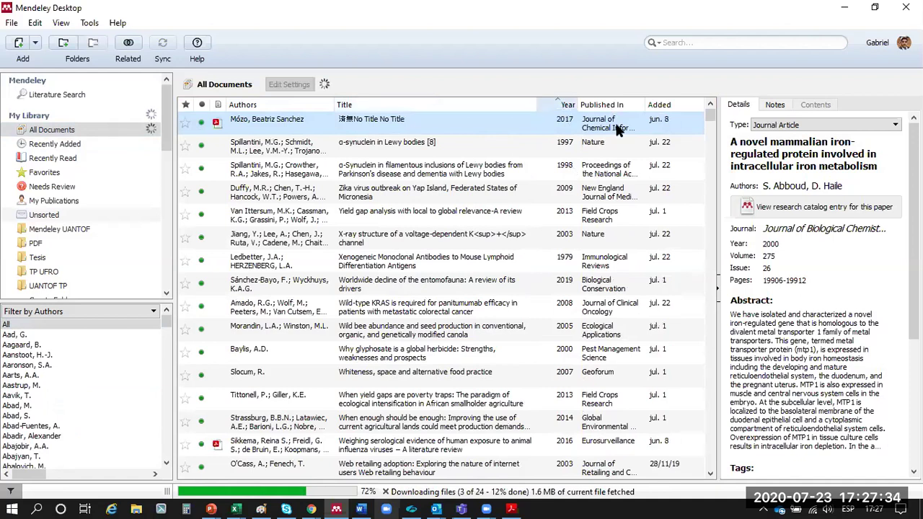
click(609, 107)
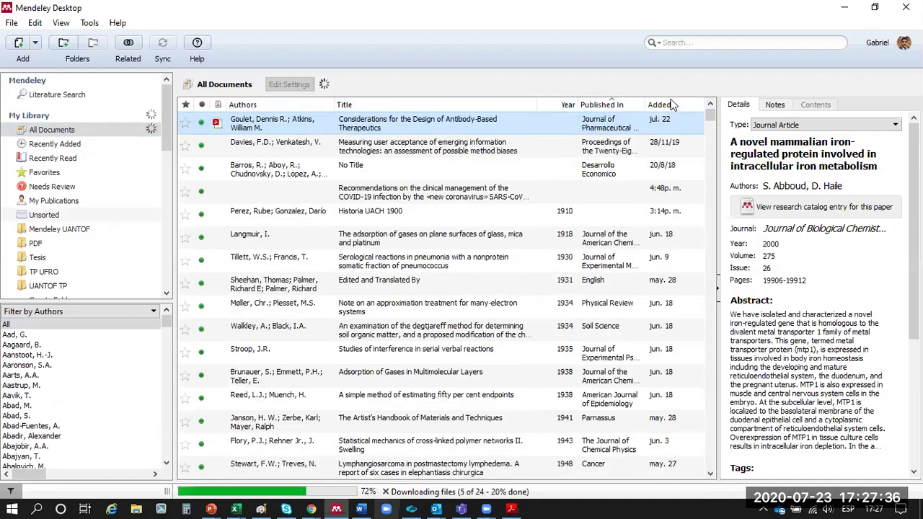
click(668, 105)
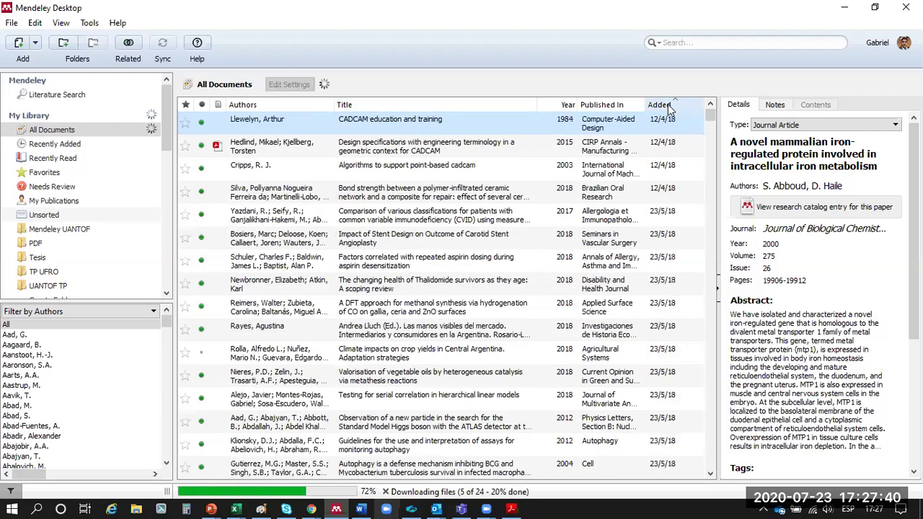
click(668, 104)
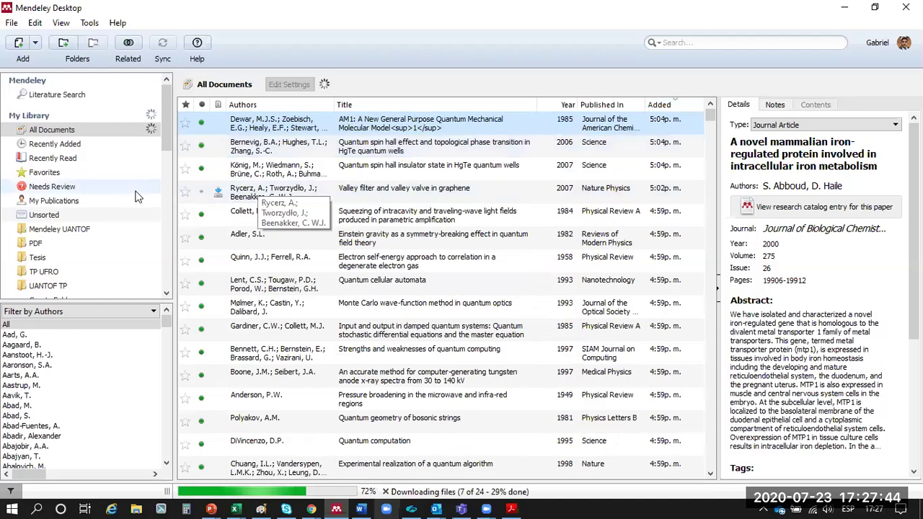
Step: Review the Watched Folders options down to the user's Downloads folder, and close them without changes
click(13, 24)
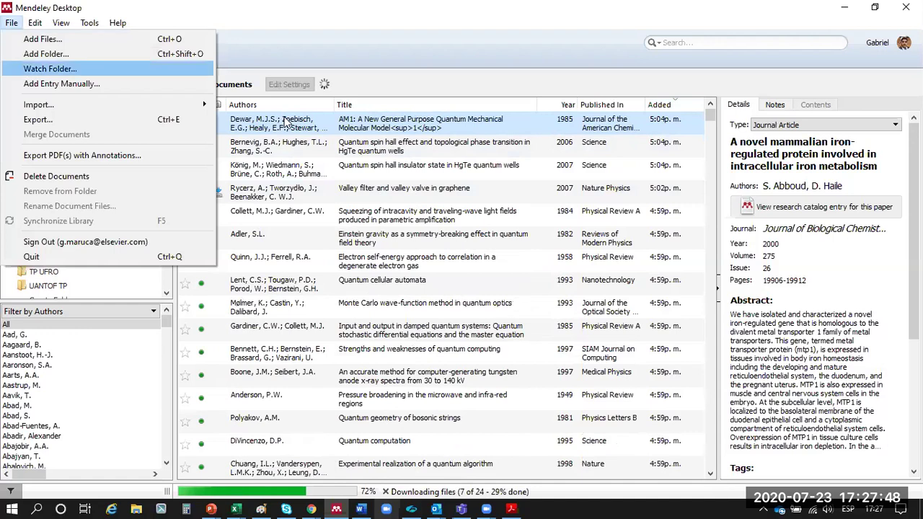
key(Return)
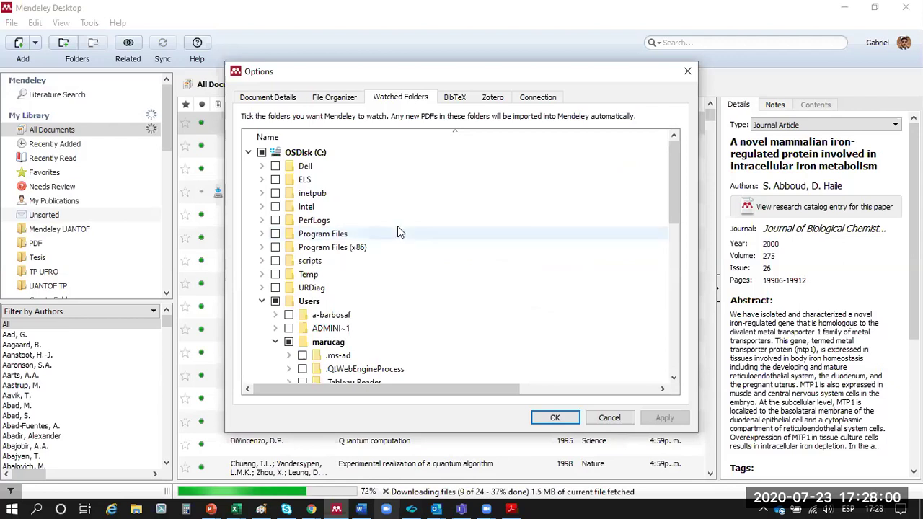
scroll(445, 196, down, 2)
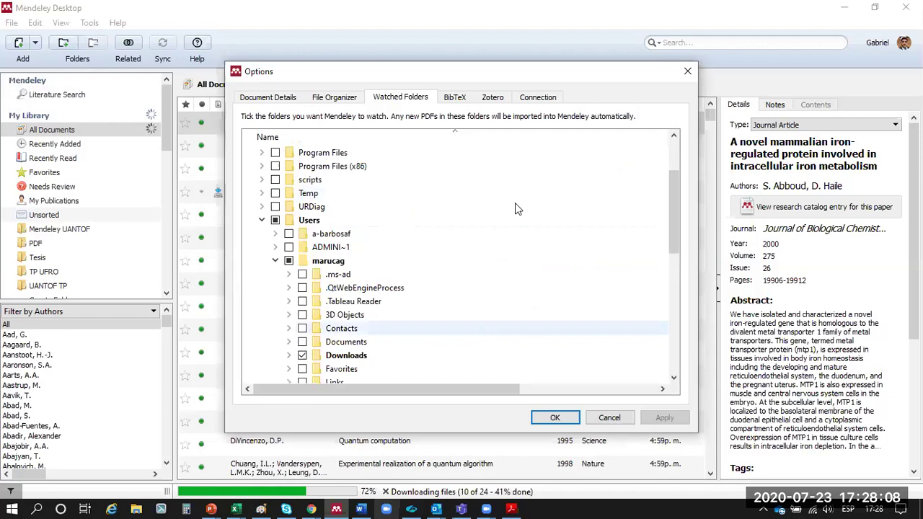
click(609, 417)
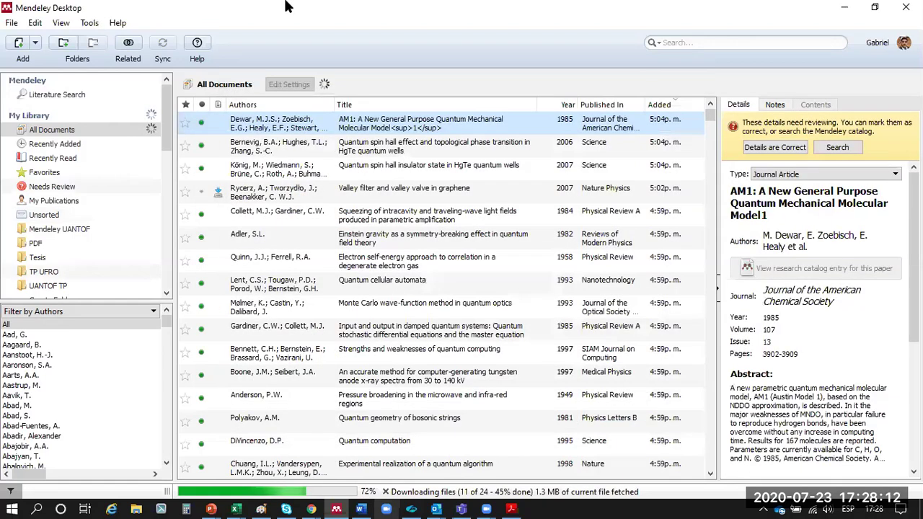
Step: Add the user's Documents folder to the watched folders alongside Downloads, and apply the options
click(11, 23)
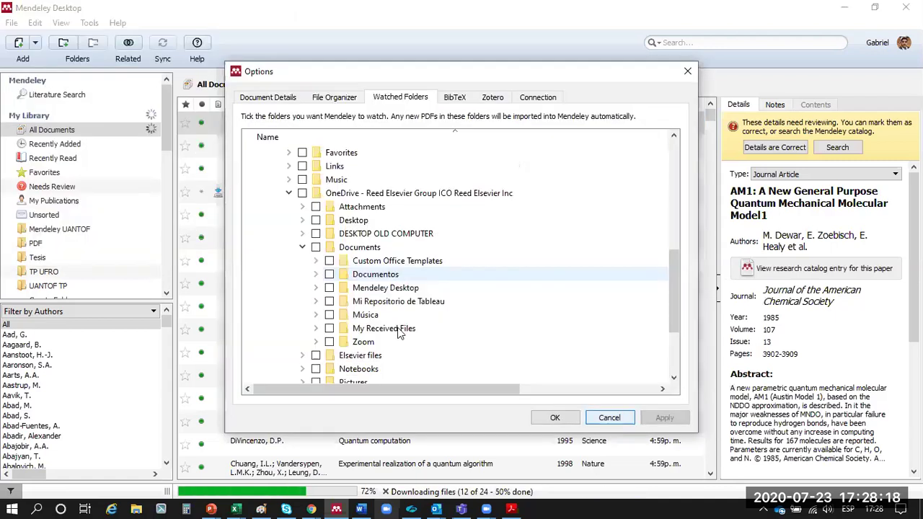
scroll(401, 333, up, 5)
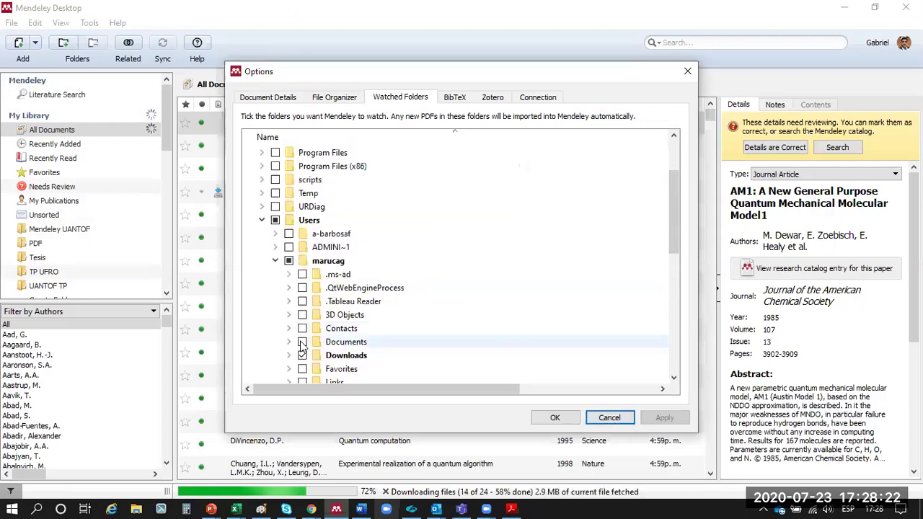
click(350, 358)
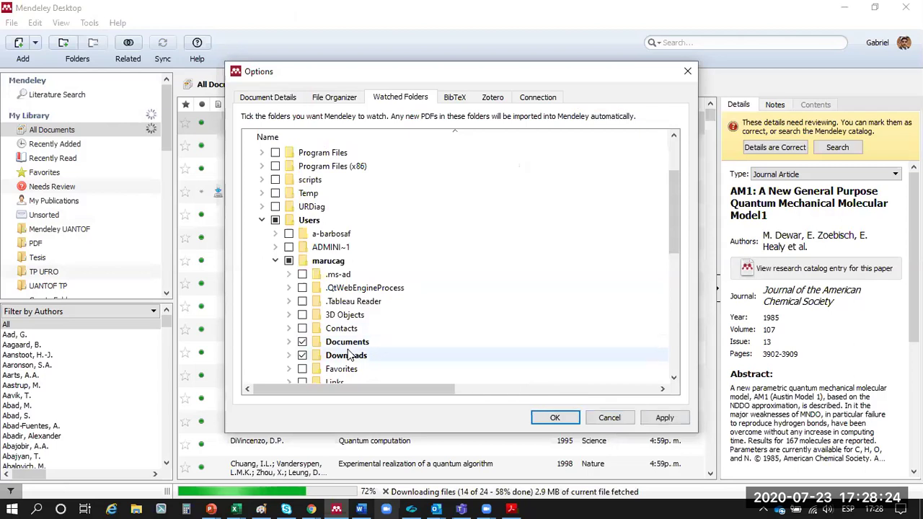
click(555, 418)
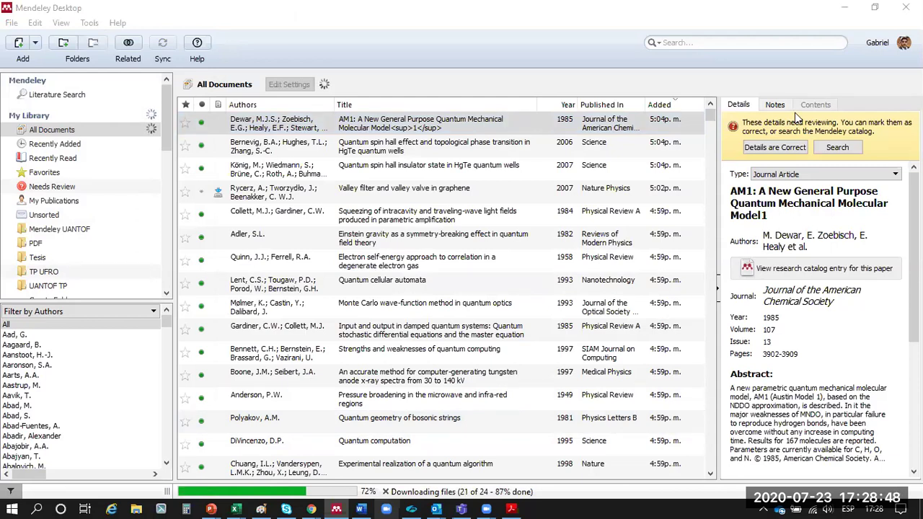
Step: Open the Create Group view for a new group
click(291, 17)
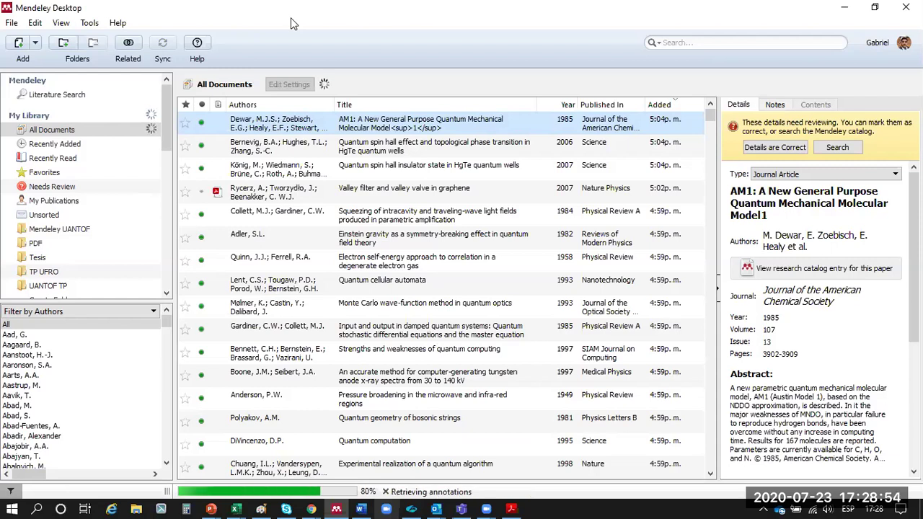
click(35, 22)
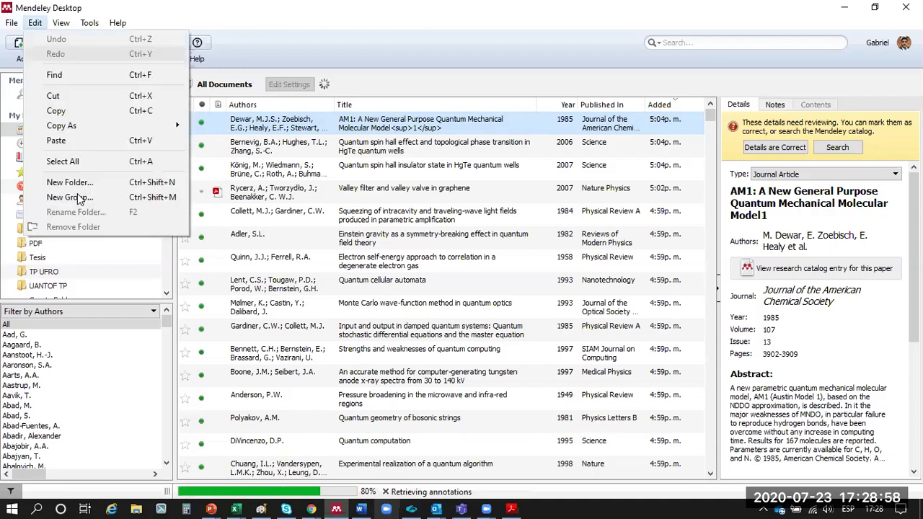
click(56, 194)
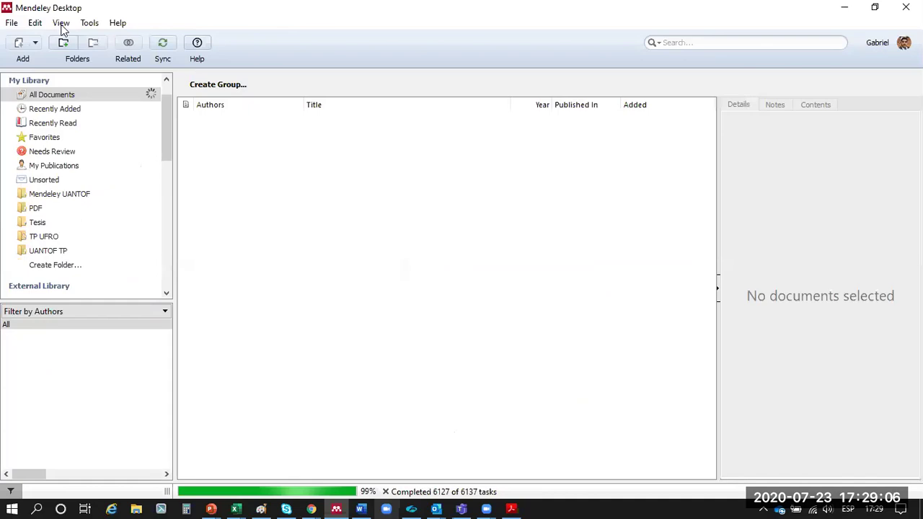
Step: Review the citation styles available for the library
click(62, 24)
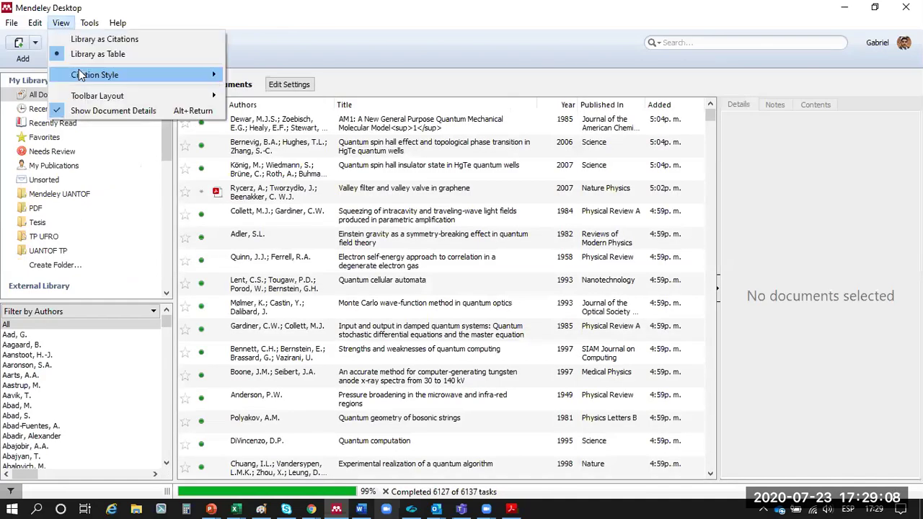
mouse_move(106, 74)
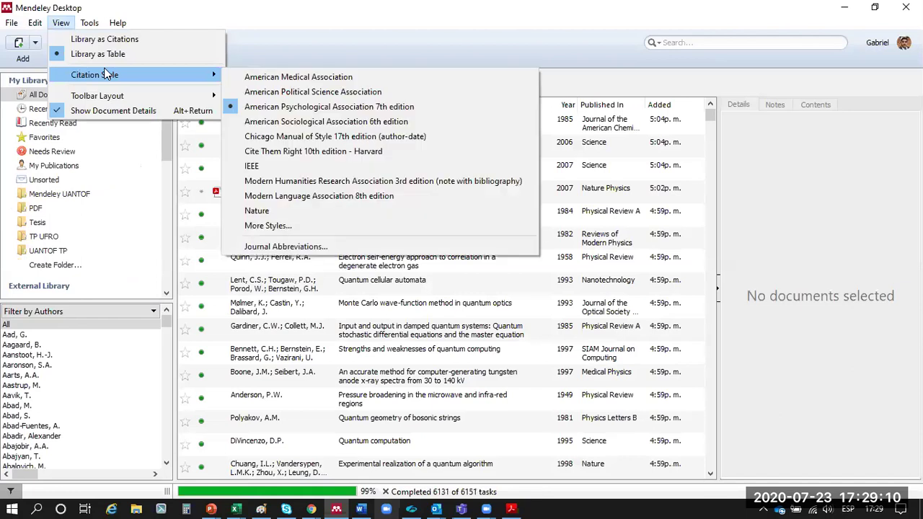
Step: Check All Documents for duplicates and expand each set to compare the matching entries
click(89, 23)
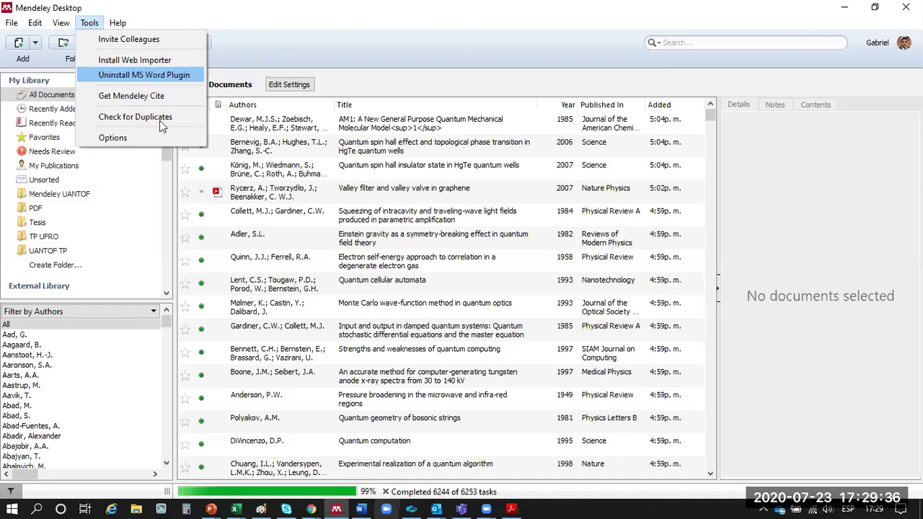
click(115, 115)
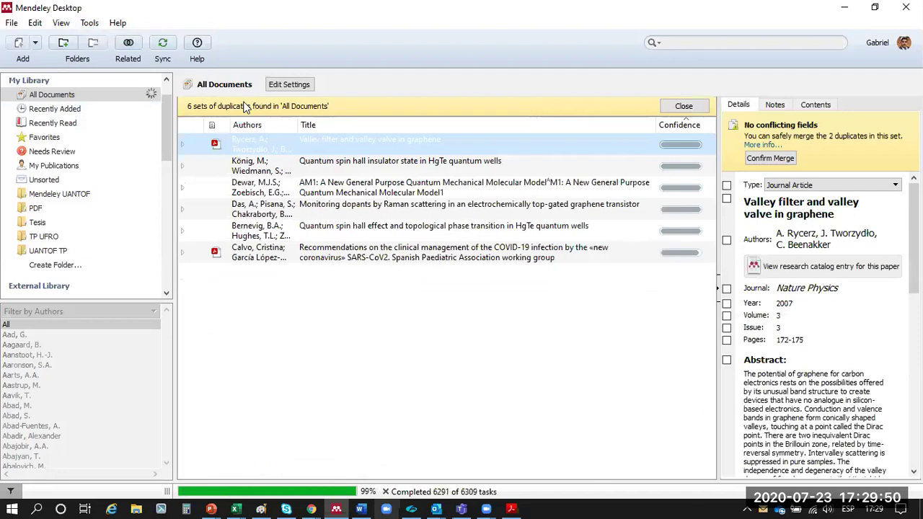
double_click(326, 142)
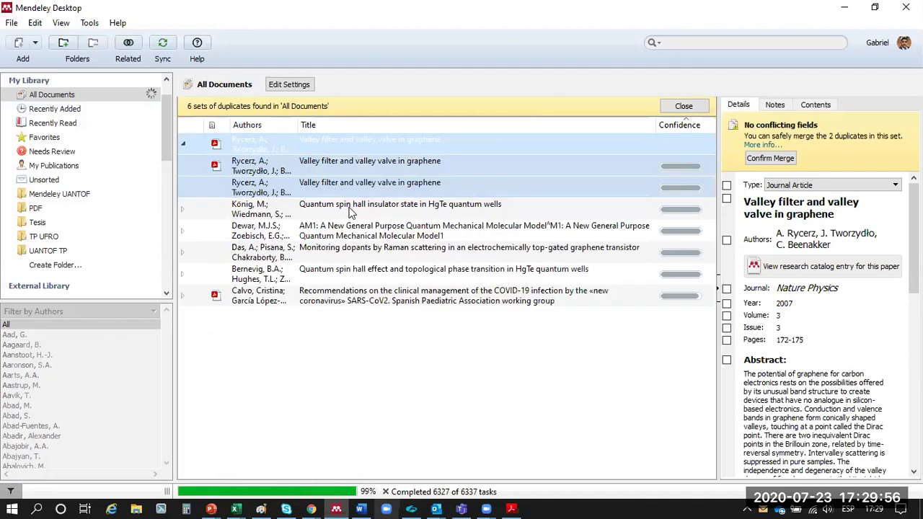
click(370, 326)
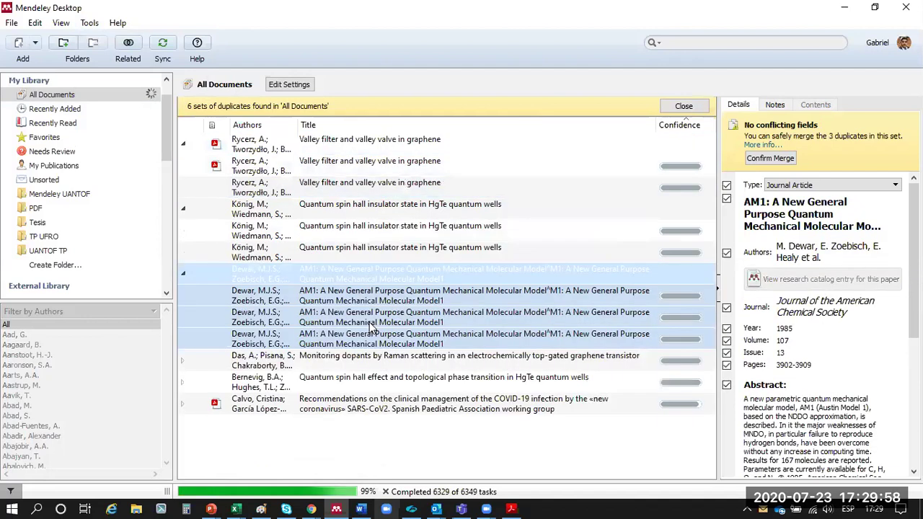
click(374, 361)
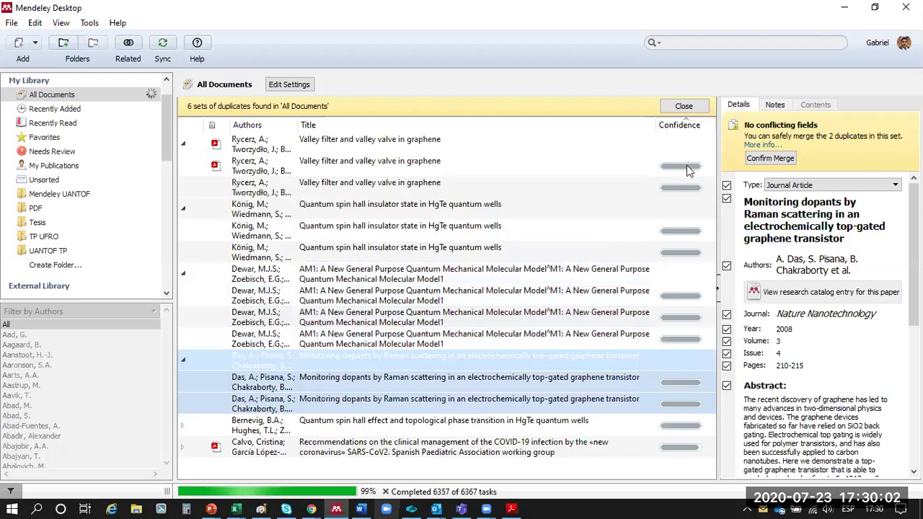
click(533, 425)
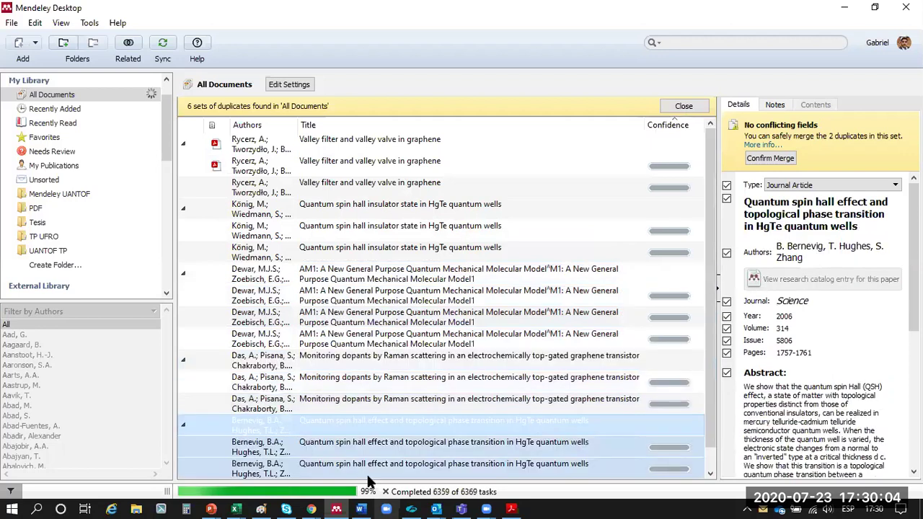
key(Down)
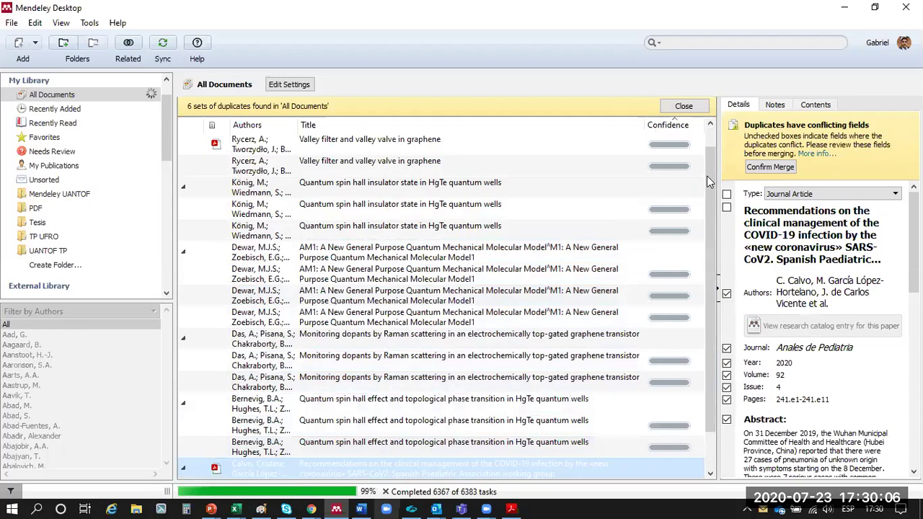
drag(707, 176, 714, 273)
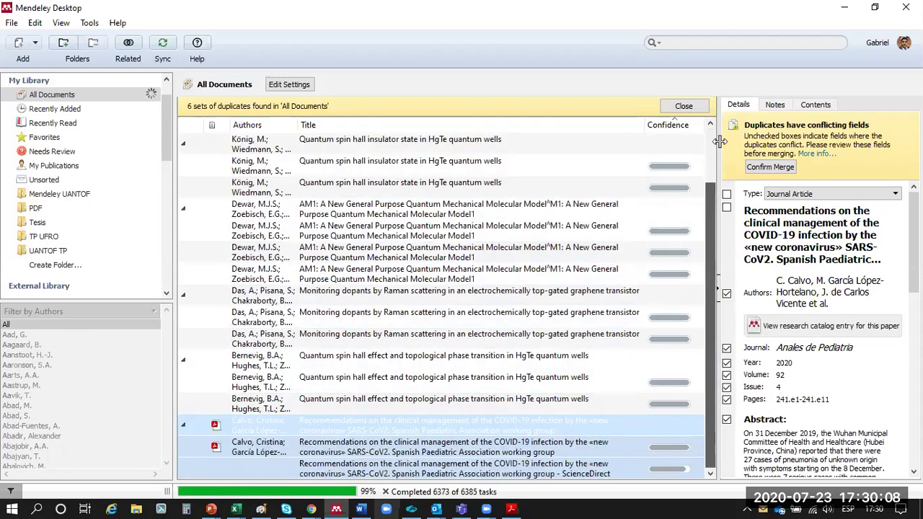
scroll(312, 170, up, 2)
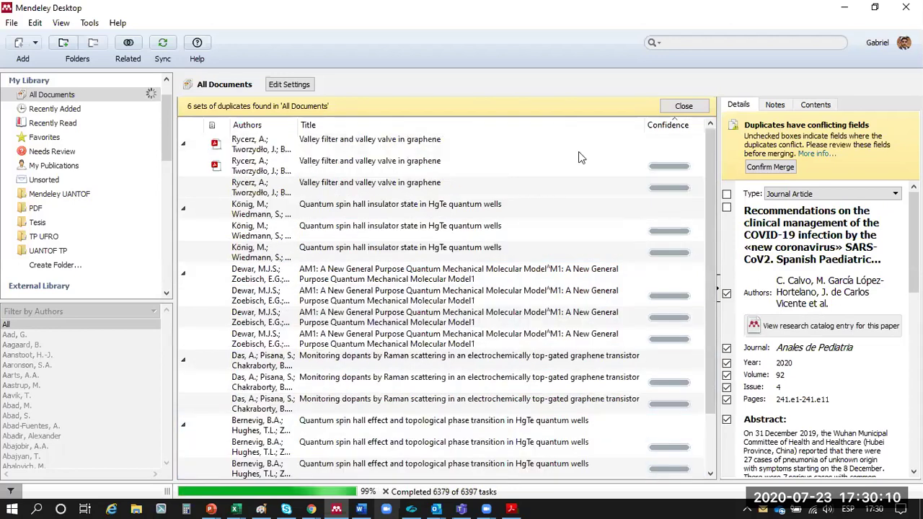
Step: Mark copies of "Valley filter and valley valve in graphene" and "Quantum spin hall insulator state in HgTe quantum wells" as not duplicates, and close the results
click(376, 145)
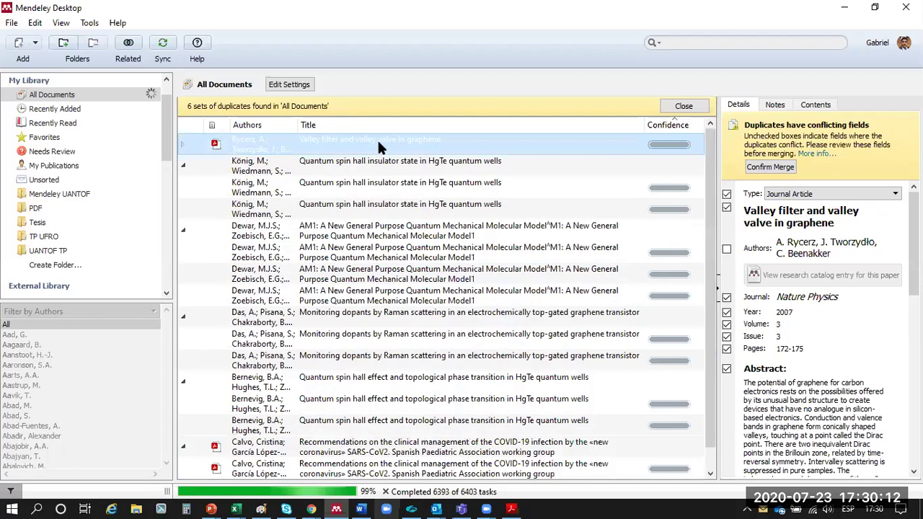
key(Right)
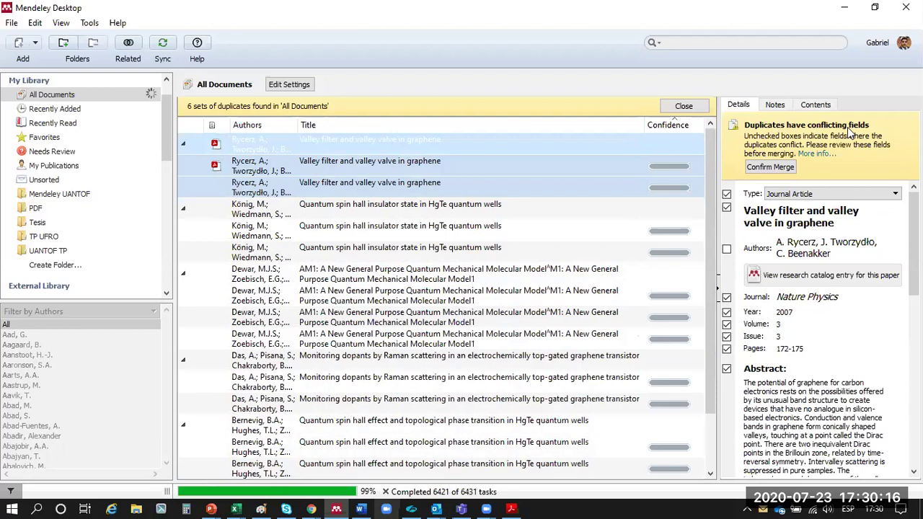
click(516, 163)
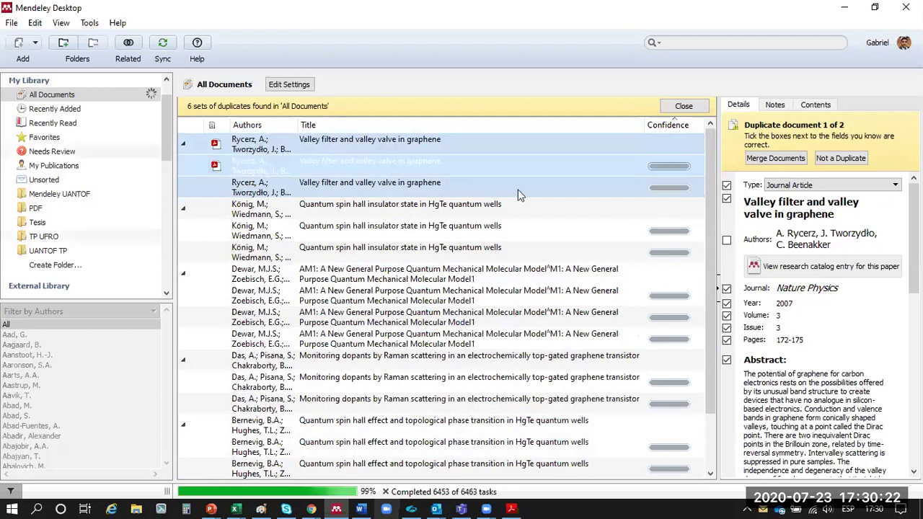
click(517, 187)
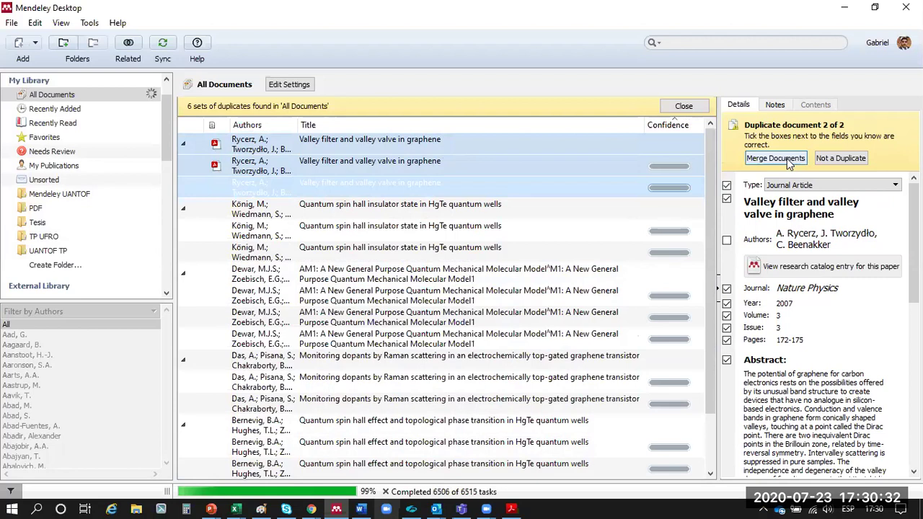
click(851, 159)
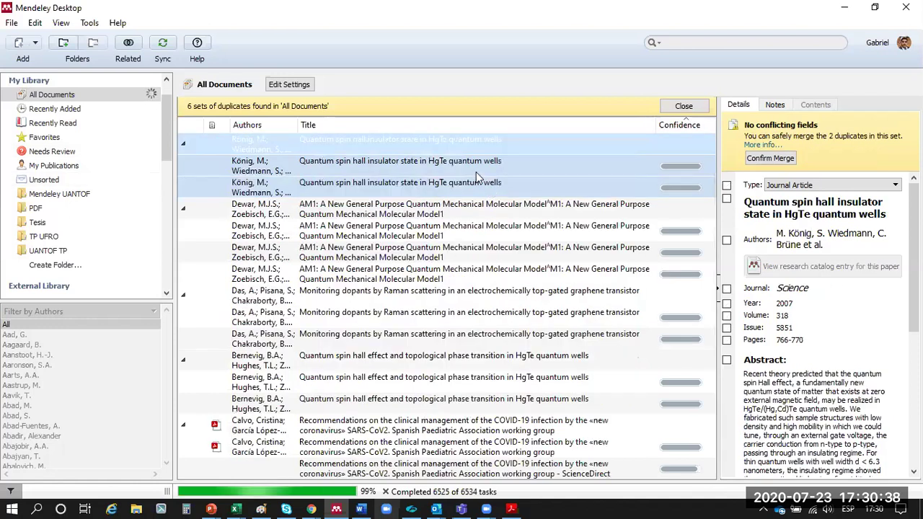
click(476, 171)
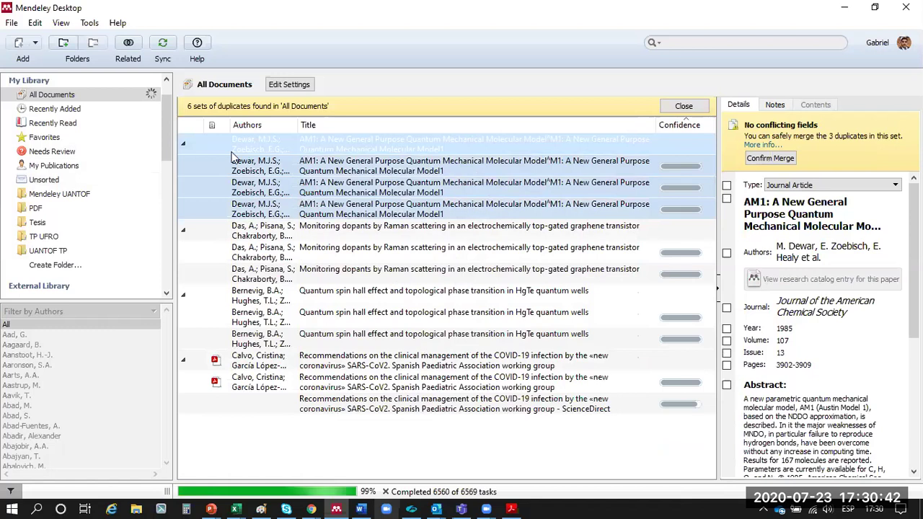
click(681, 106)
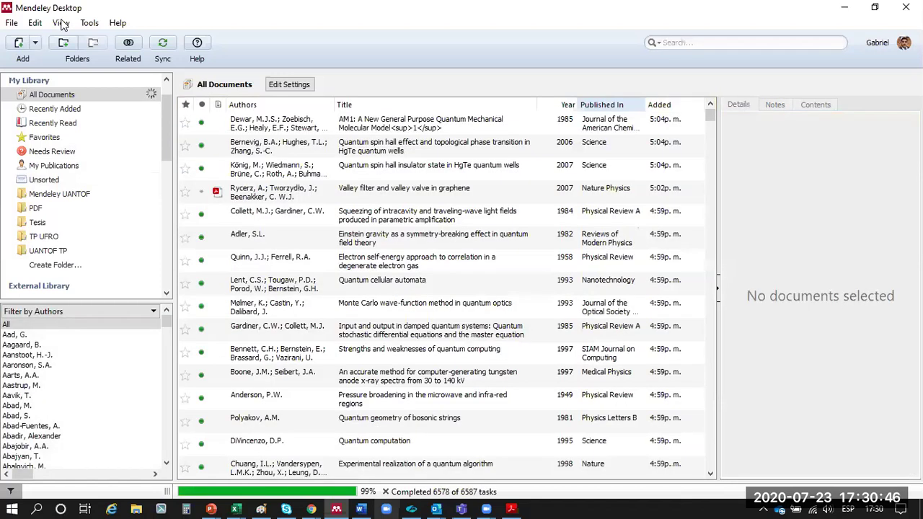
Step: Check for duplicates again and merge the sets for AM1, Monitoring dopants by Raman scattering, and Quantum spin hall effect
click(89, 22)
click(123, 119)
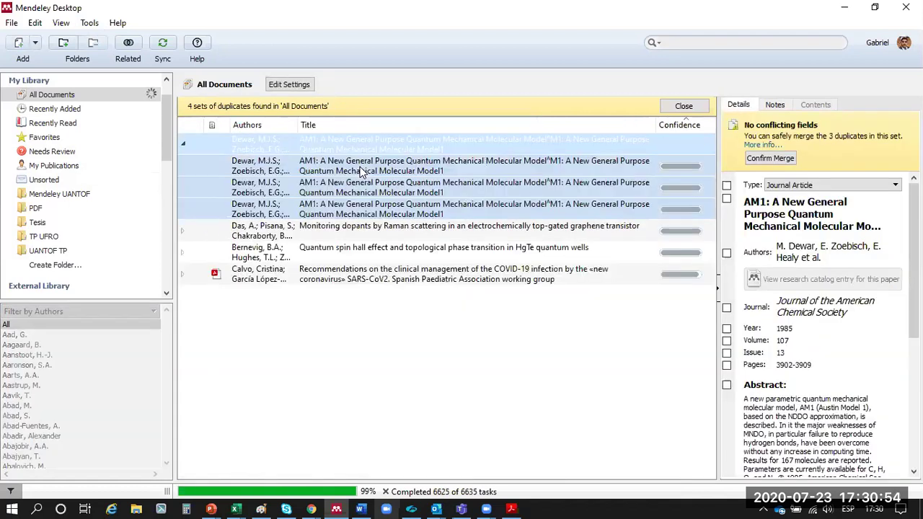
click(782, 159)
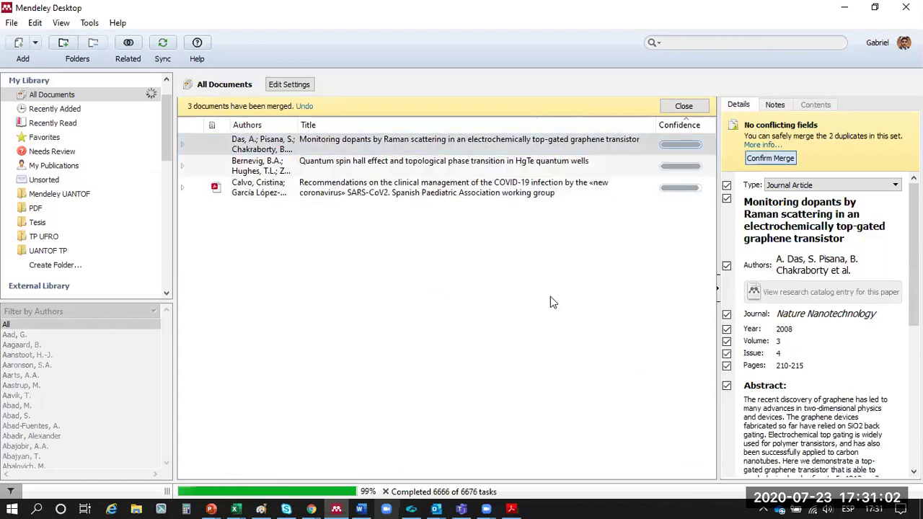
click(765, 160)
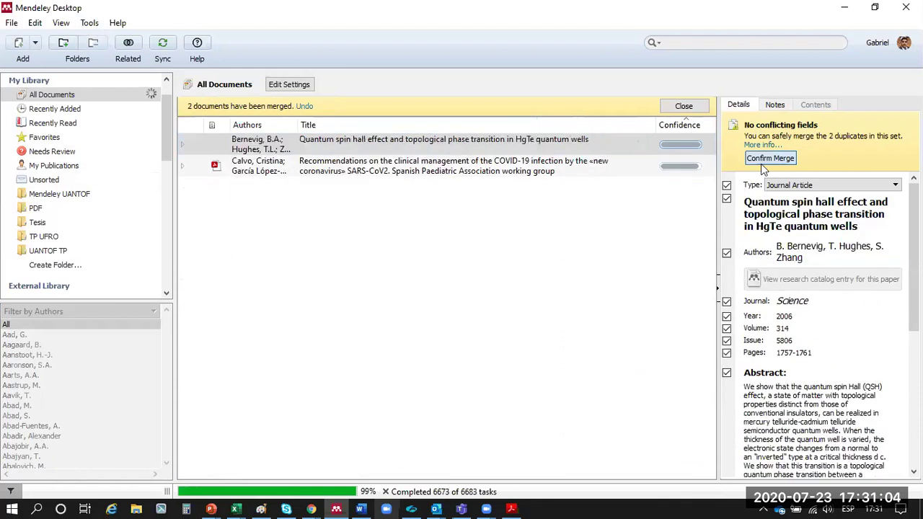
click(766, 160)
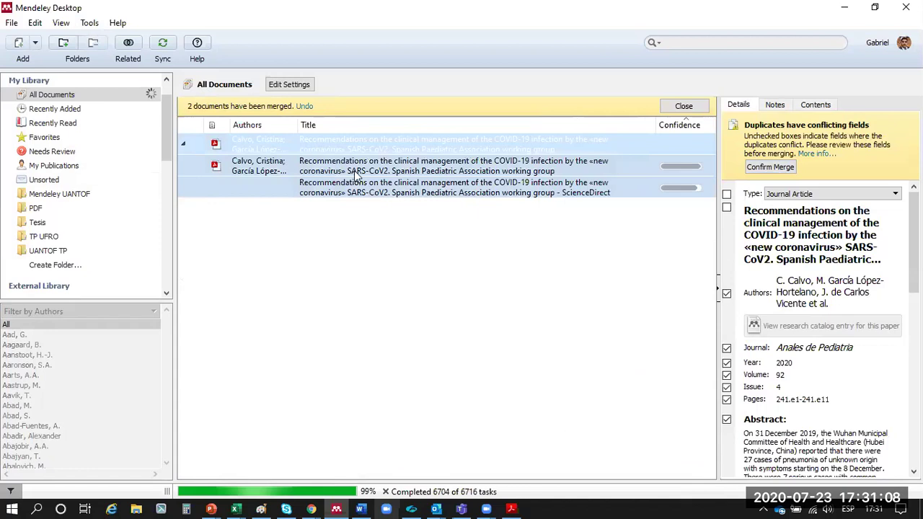
Step: Compare the journal article and web page copies of the COVID-19 recommendations and resolve this duplicate set
click(442, 183)
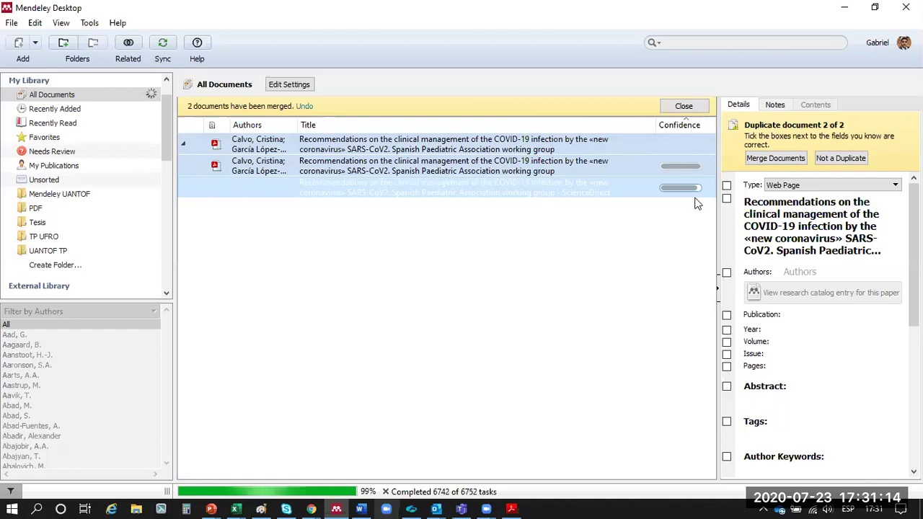
click(582, 165)
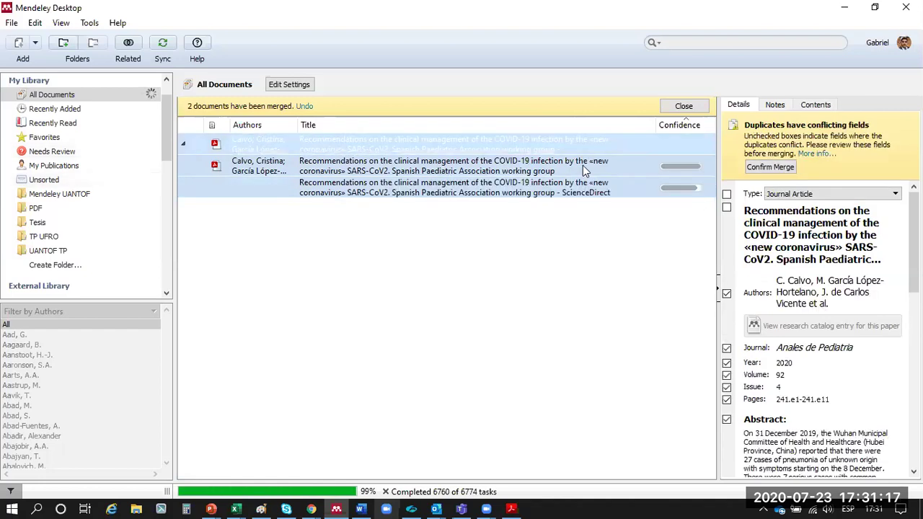
click(503, 192)
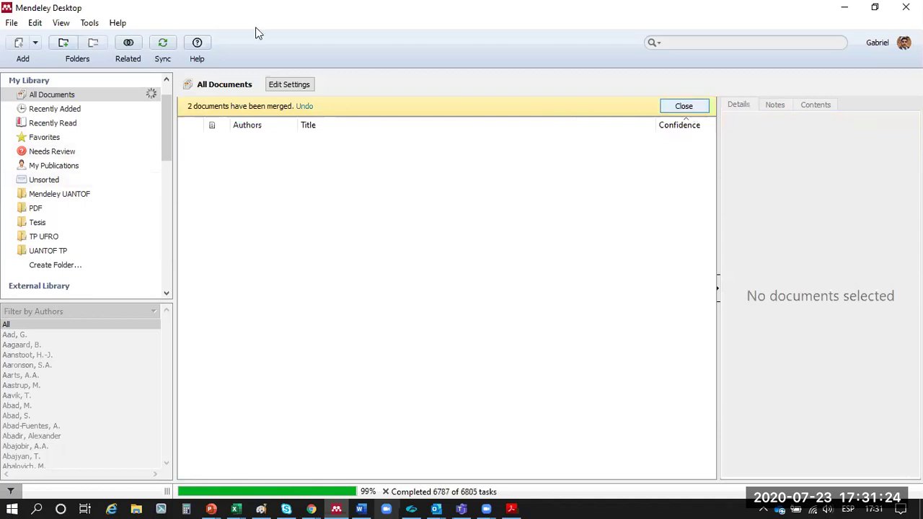
Step: Check All Documents once more for remaining duplicates, and close the check
click(90, 23)
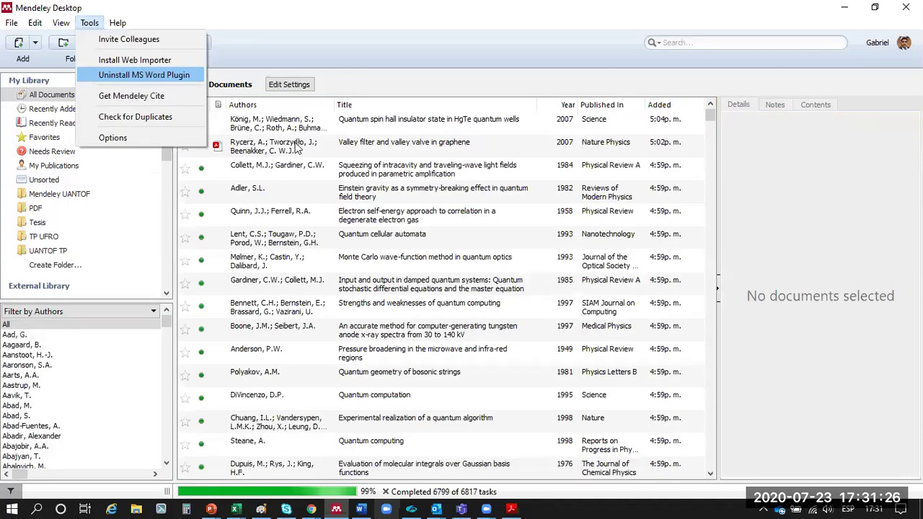
key(Down)
key(Down)
key(Return)
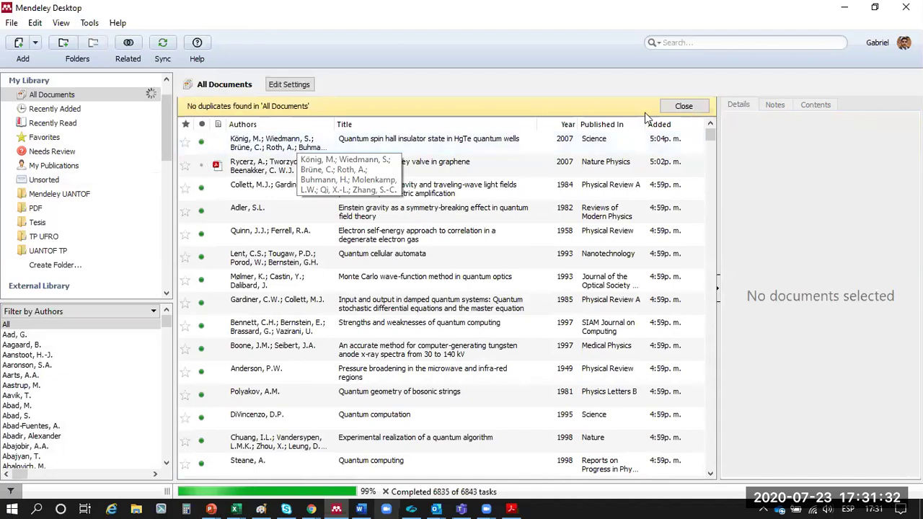
click(682, 106)
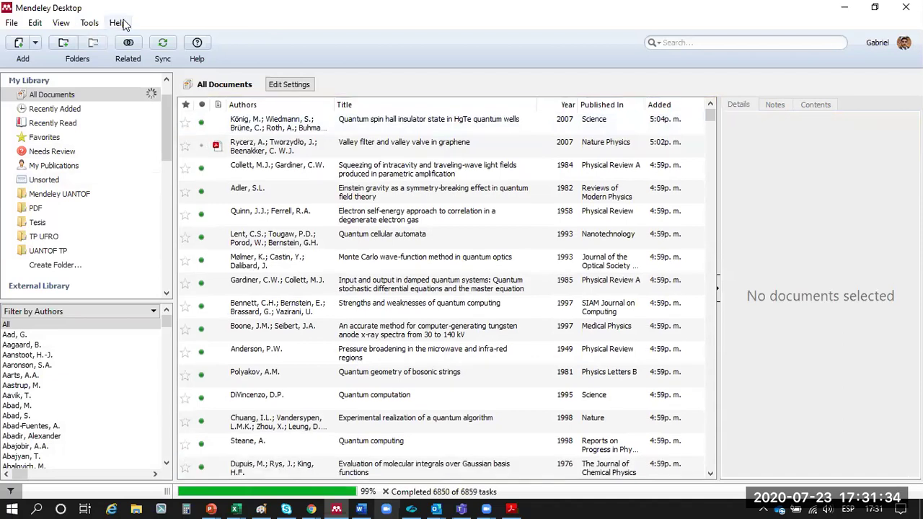
Step: Review the help options, including updates, creating and restoring backups, and resetting the program
click(122, 24)
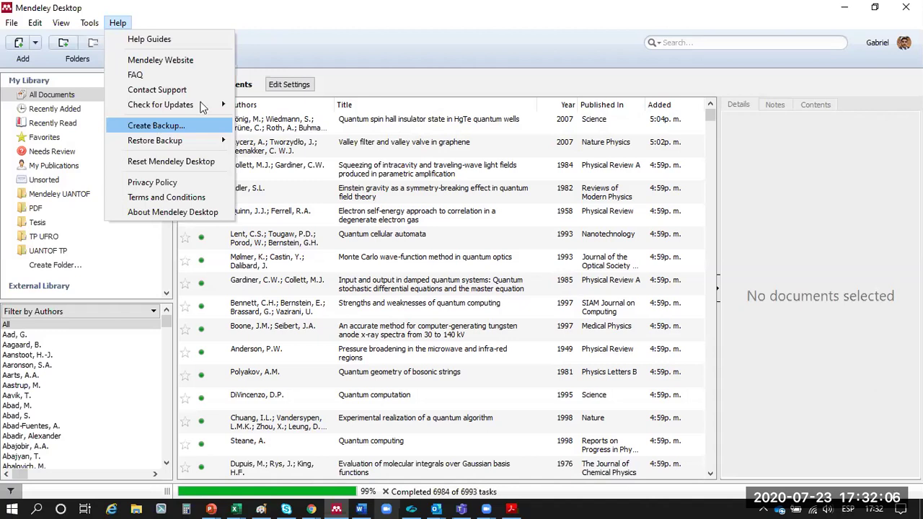
click(266, 28)
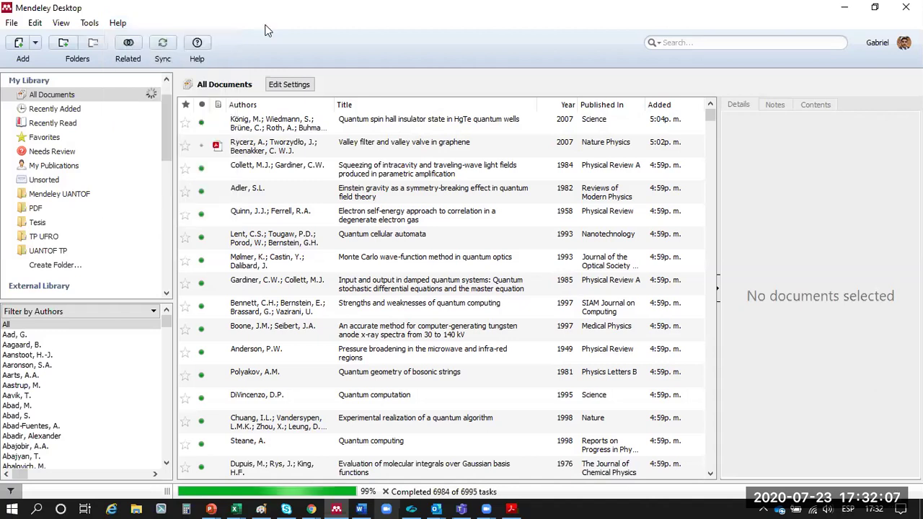
Step: Mark the details of "Quantum spin hall insulator state in HgTe quantum wells" in All Documents as correct, and review its remaining fields
click(49, 241)
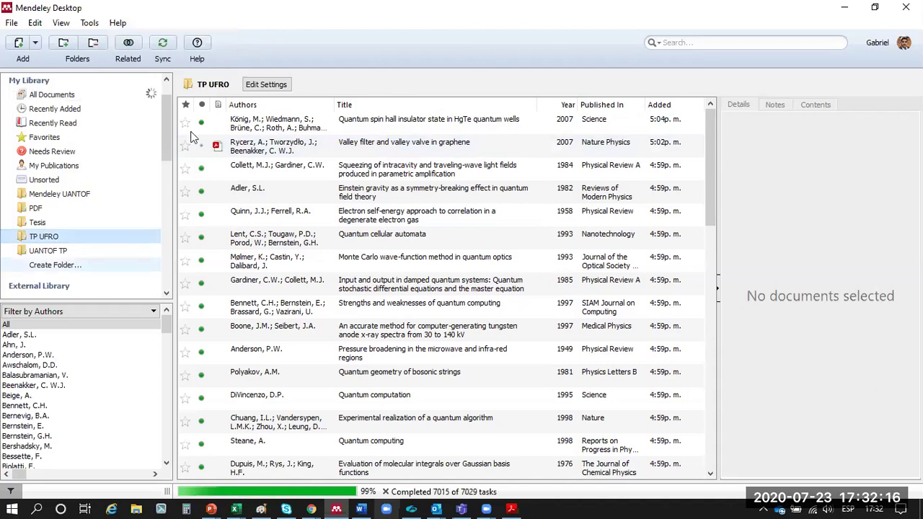
click(125, 94)
click(421, 130)
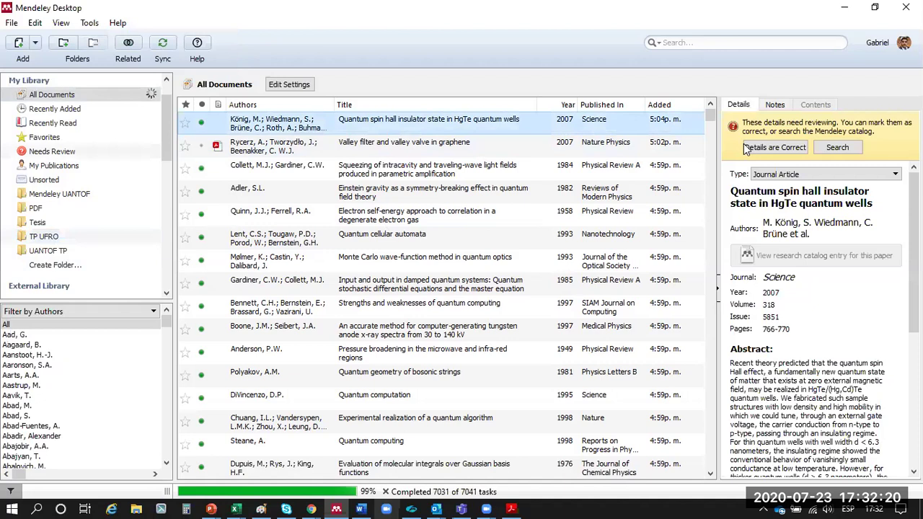
click(747, 148)
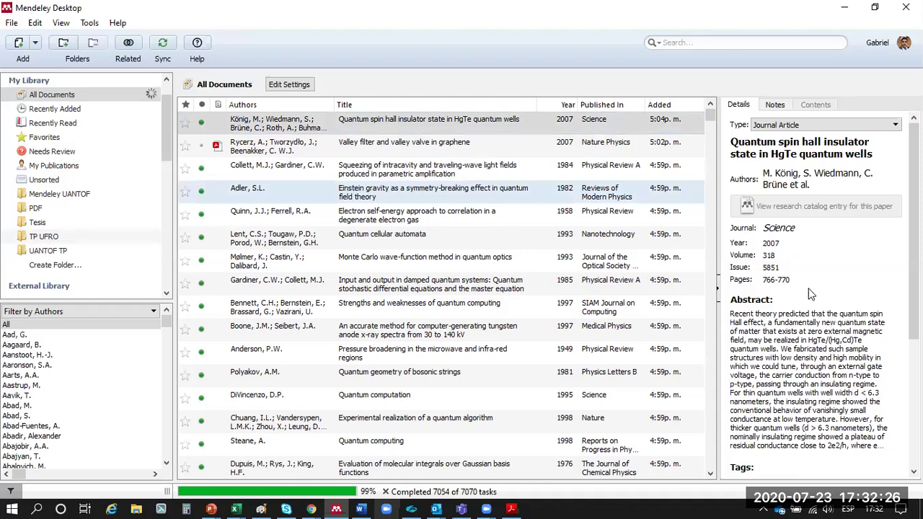
scroll(808, 288, down, 1)
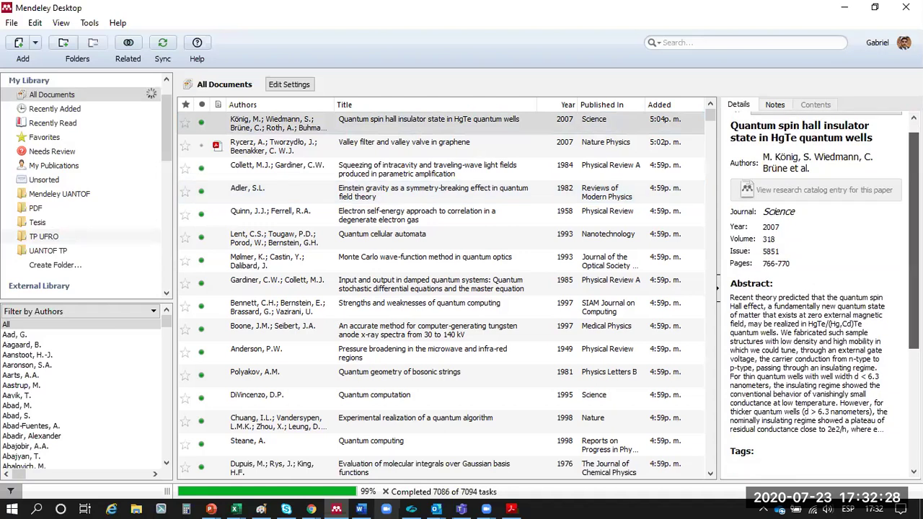
scroll(753, 260, down, 5)
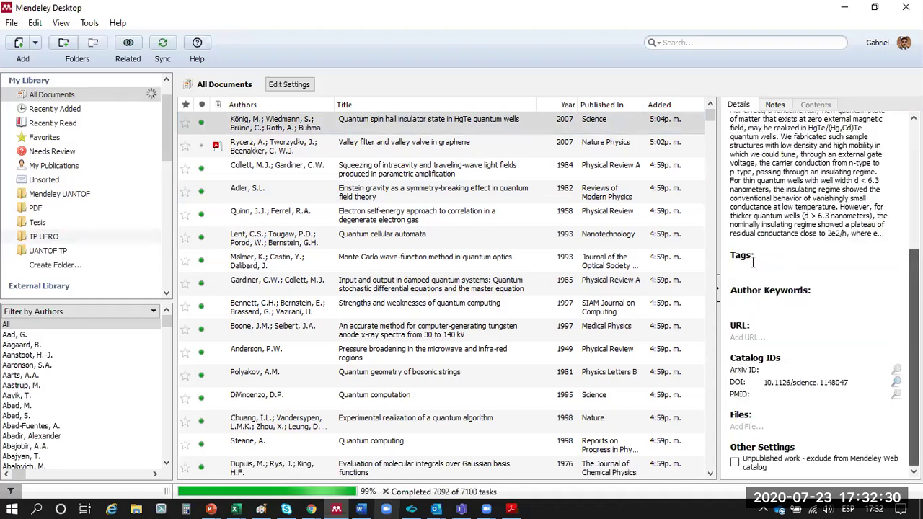
Step: Tag "Quantum spin hall insulator state in HgTe quantum wells" with "Física; Mecánica"
click(791, 260)
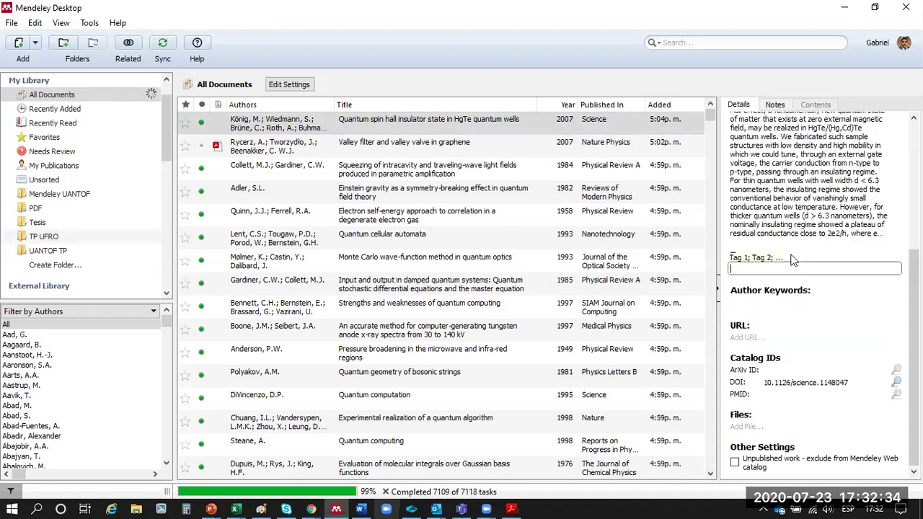
text(Fisica; )
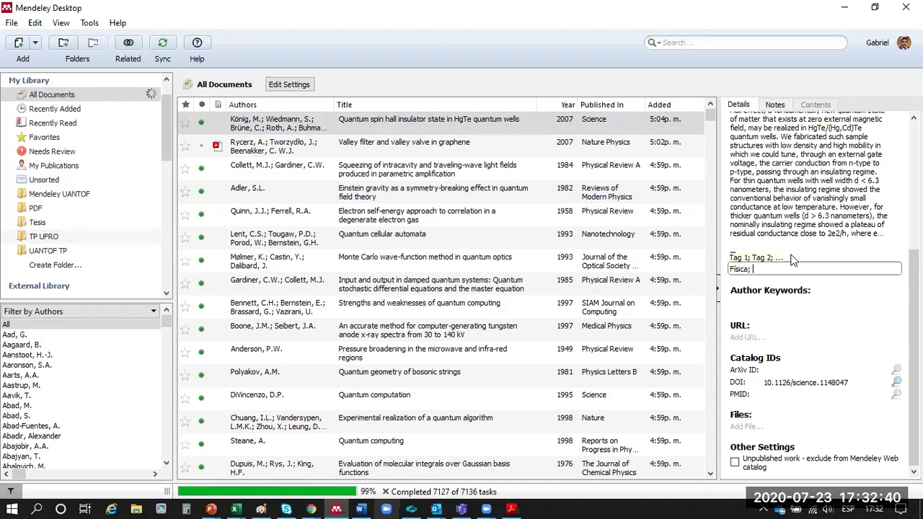
text(Me)
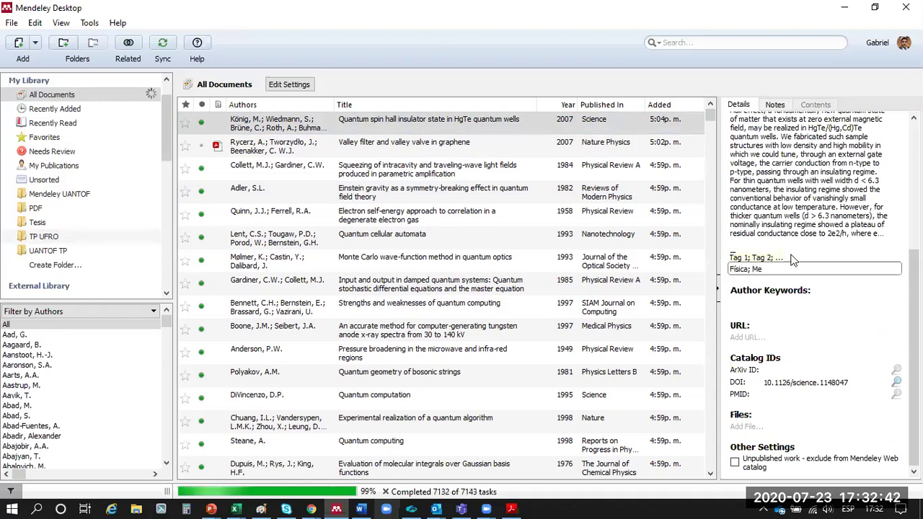
text(ch)
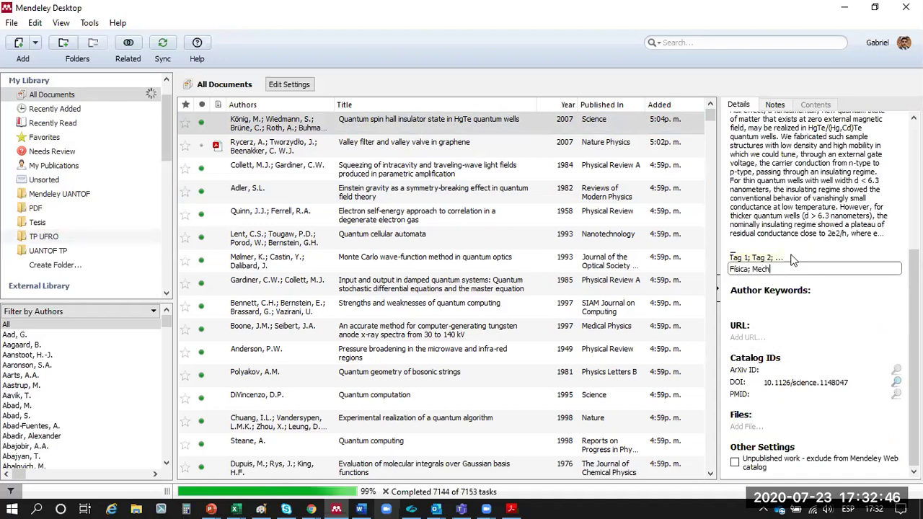
key(BackSpace)
text(á)
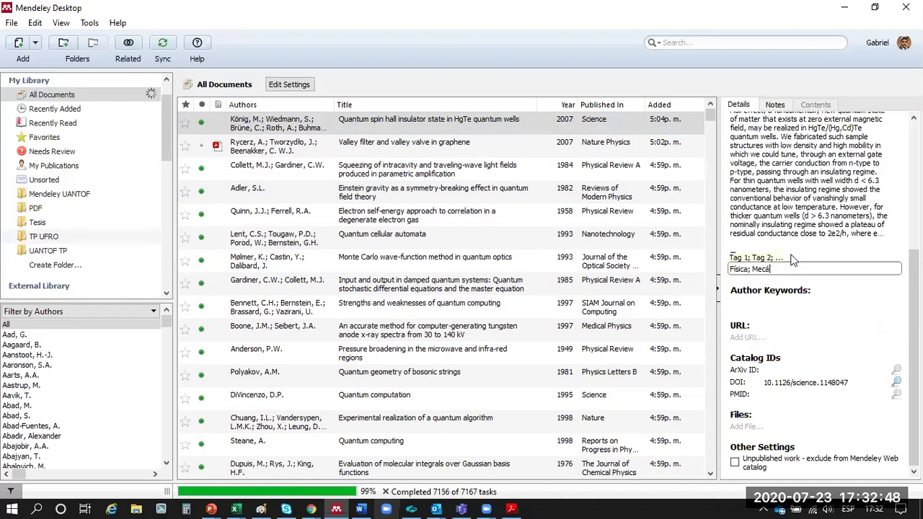
text(nica)
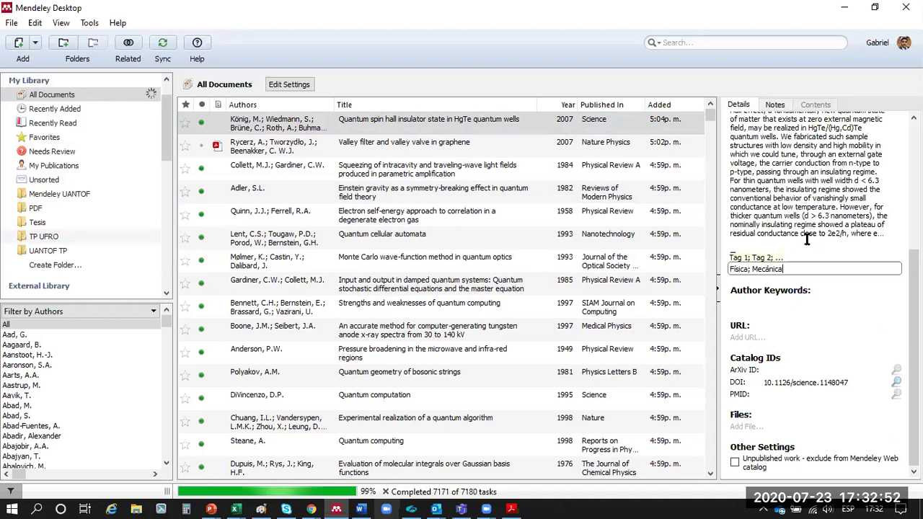
click(771, 282)
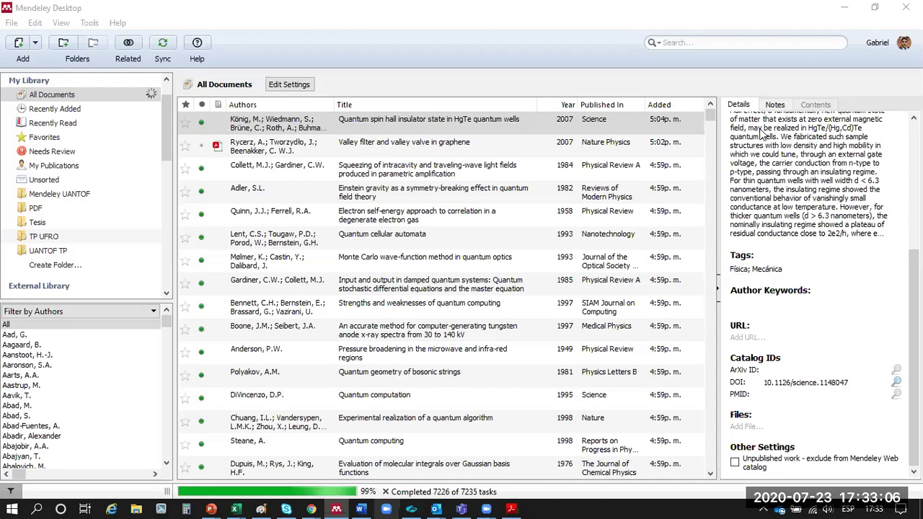
Step: Append "in USA" to the title of "Quantum spin hall insulator state in HgTe quantum wells" in its details
scroll(779, 144, up, 5)
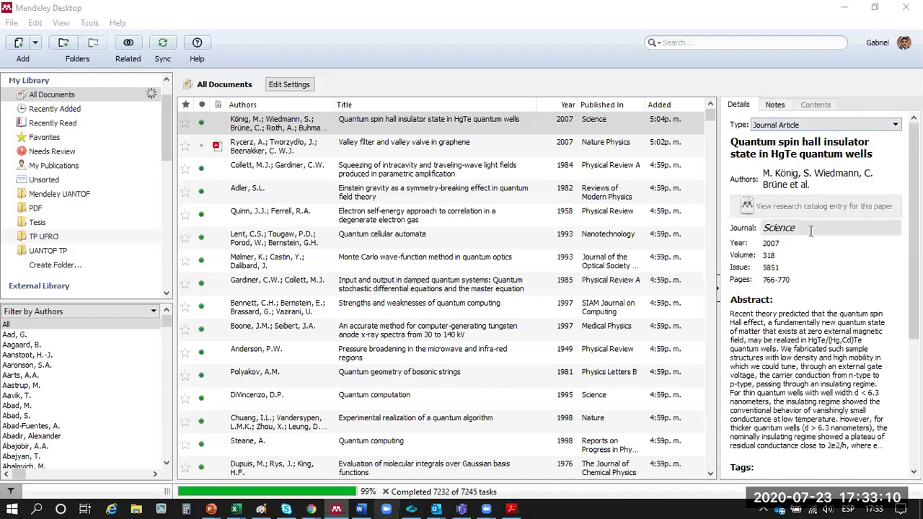
click(608, 132)
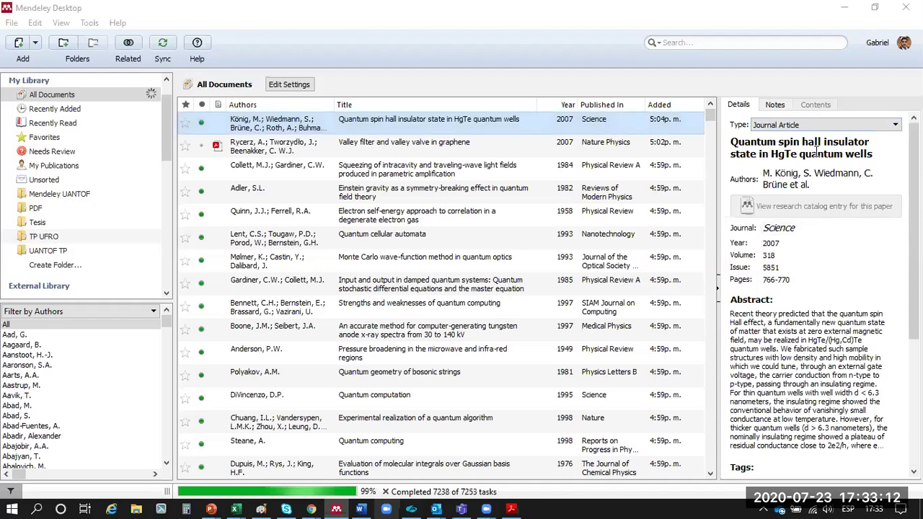
click(862, 162)
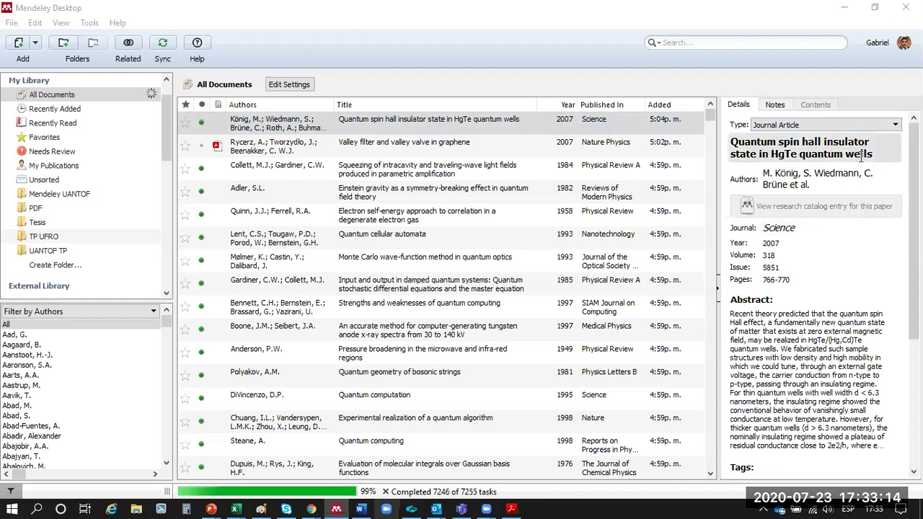
click(861, 158)
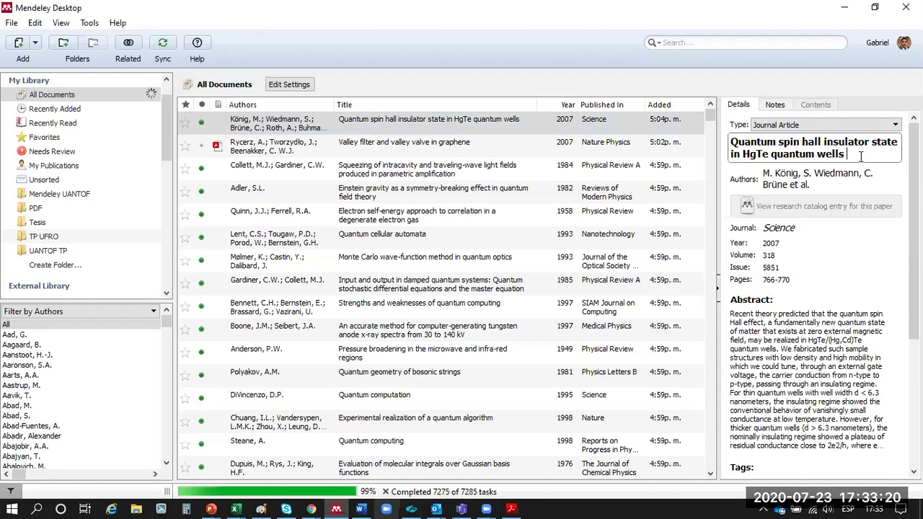
text(in USA)
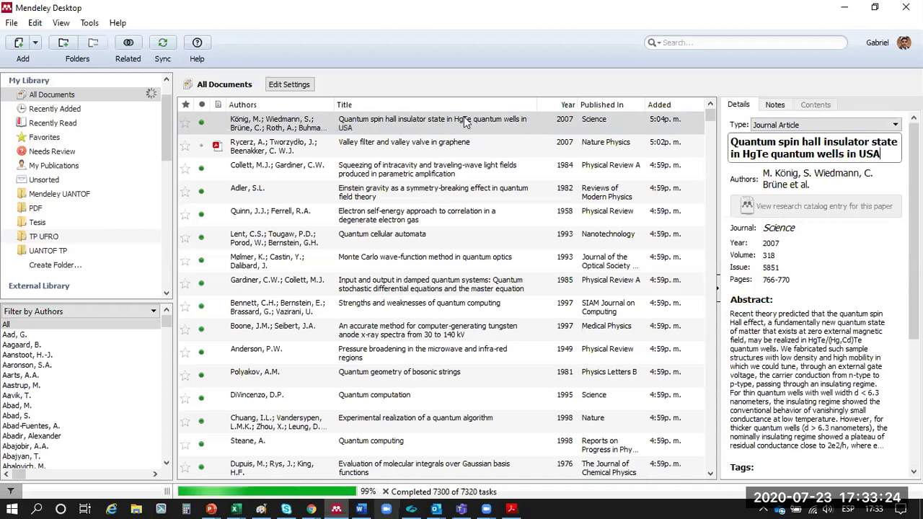
click(442, 129)
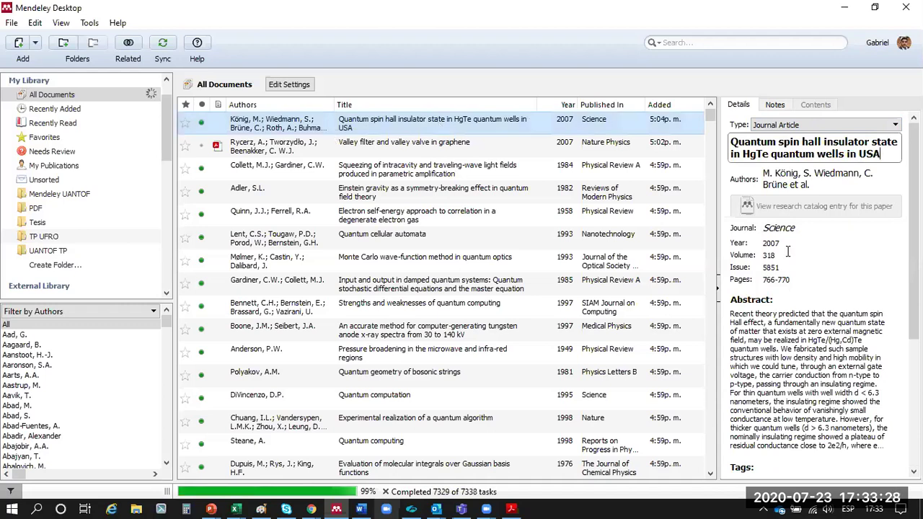
Step: Check the abstract field of the edited document, and remove "in USA" from the end of its title
click(822, 372)
click(822, 371)
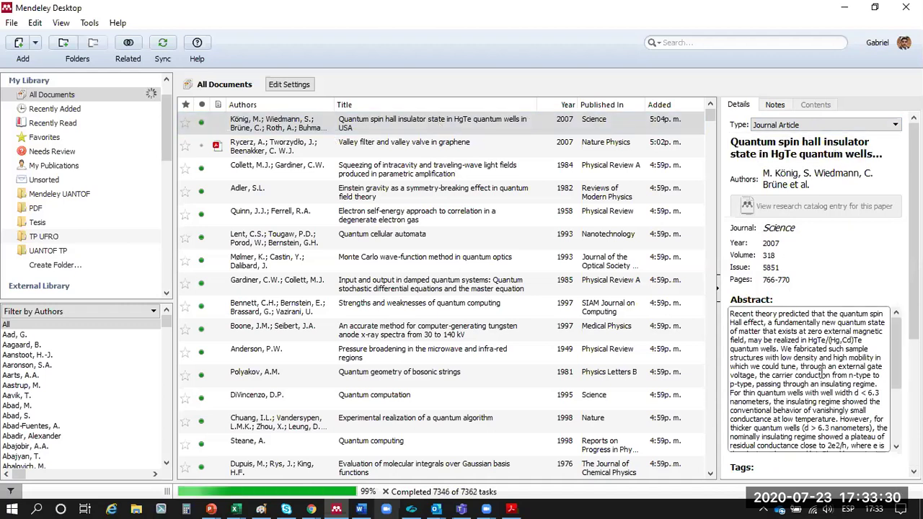
click(828, 155)
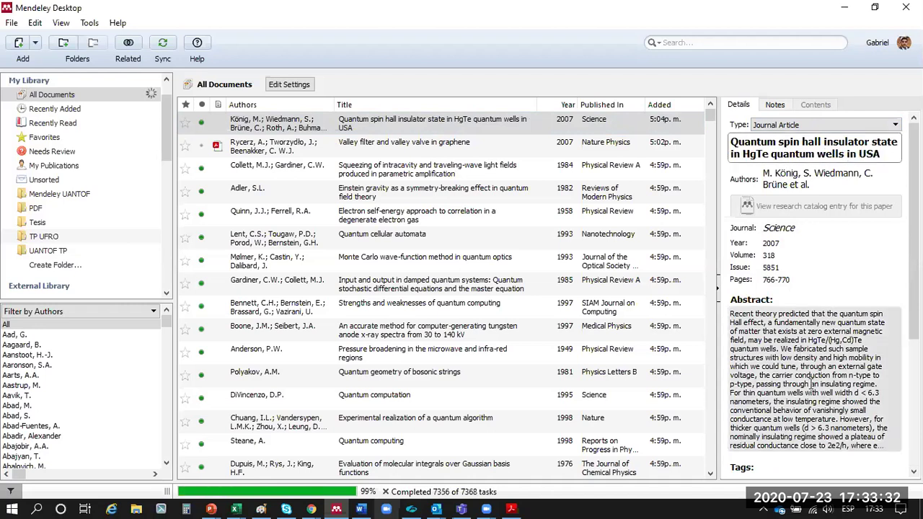
click(813, 386)
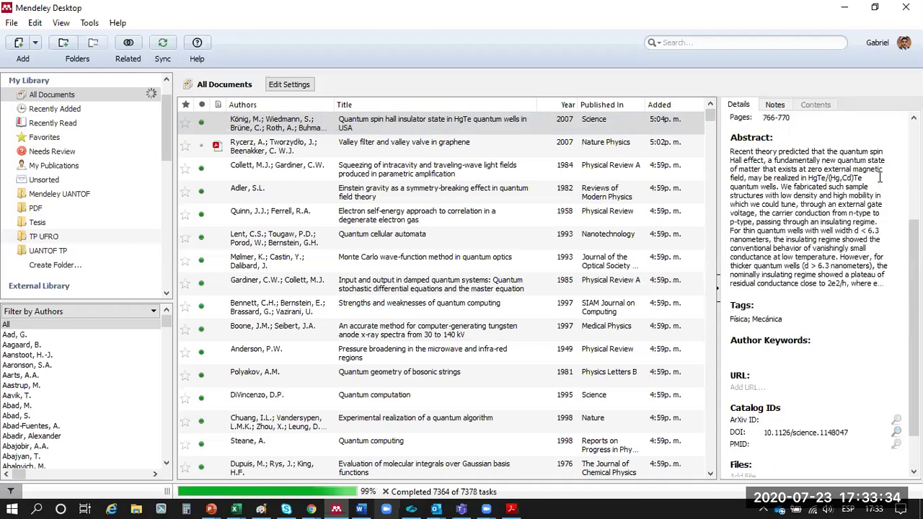
scroll(885, 157, up, 5)
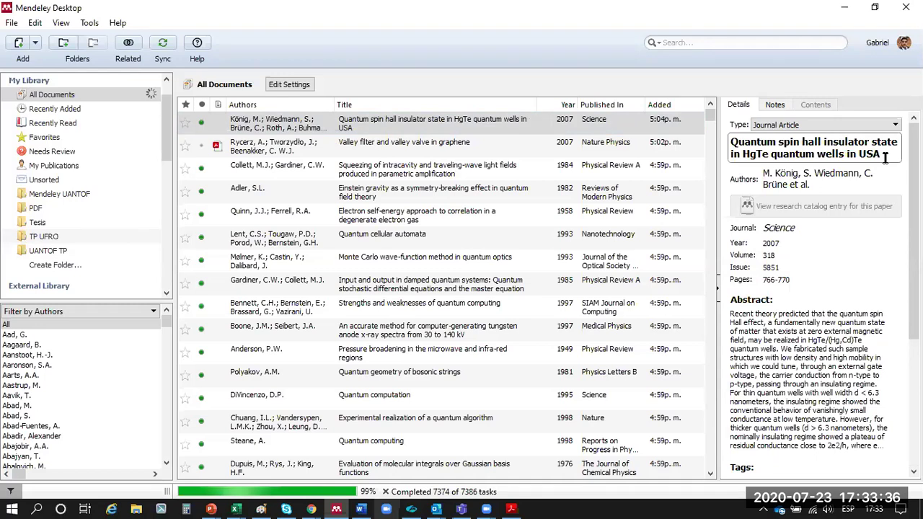
key(BackSpace)
key(BackSpace)
key(BackSpace)
key(BackSpace)
key(BackSpace)
key(BackSpace)
key(BackSpace)
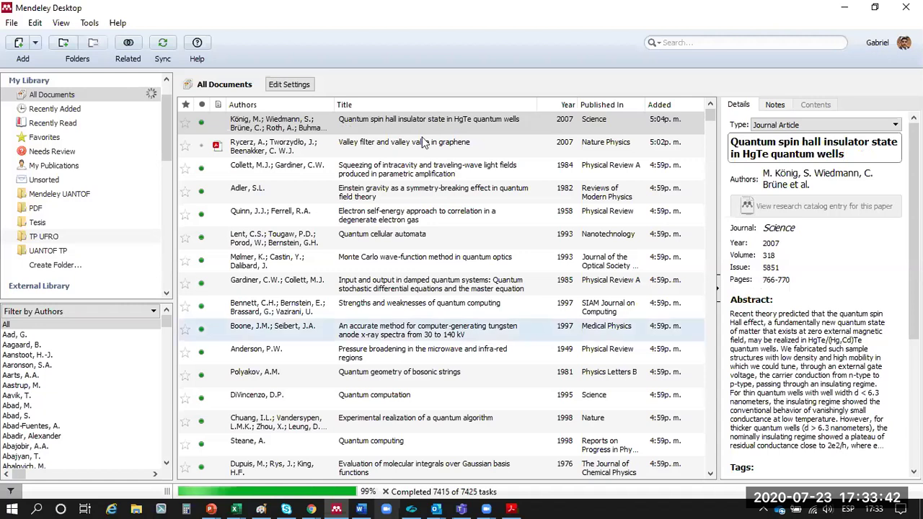
Step: Show the details of "Valley filter and valley valve in graphene" from All Documents
key(Down)
click(794, 148)
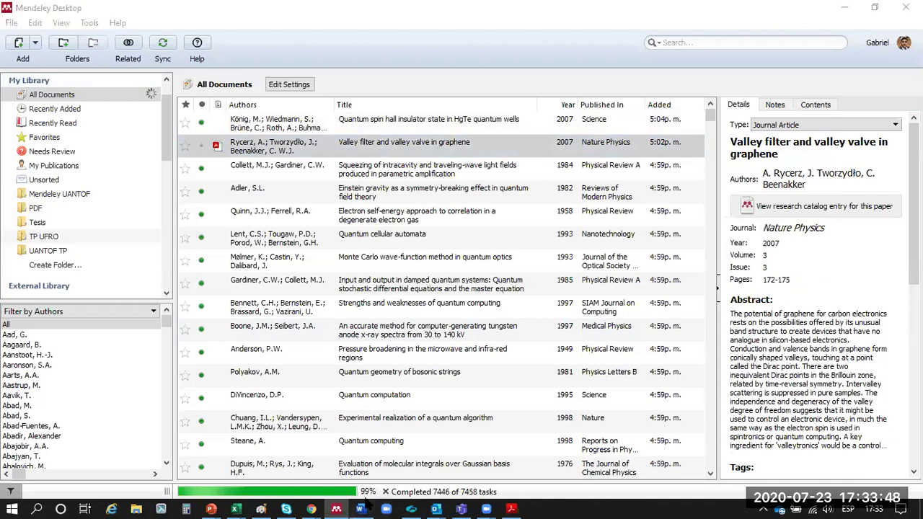
Step: Switch to Word, insert an empty paragraph after the first paragraph of Document1, and bring up the Mendeley citation tools
key(alt+Tab)
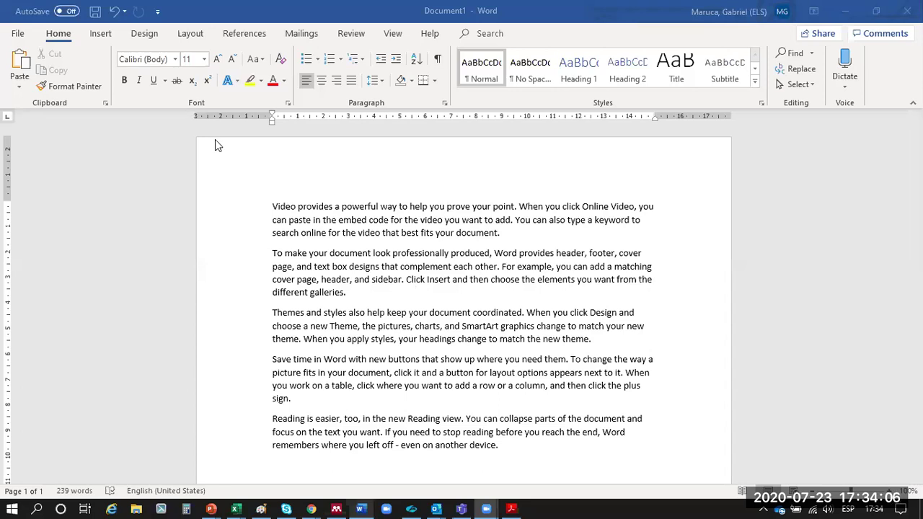
click(520, 230)
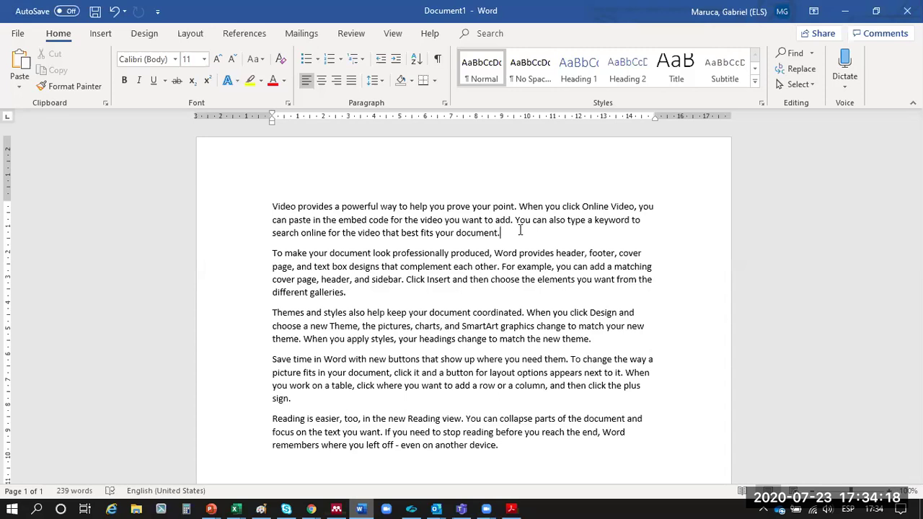
key(Return)
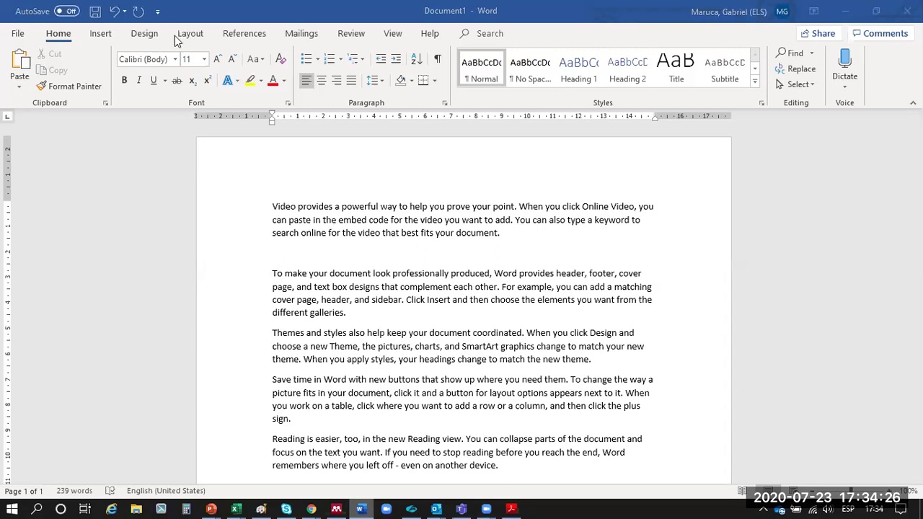
click(495, 250)
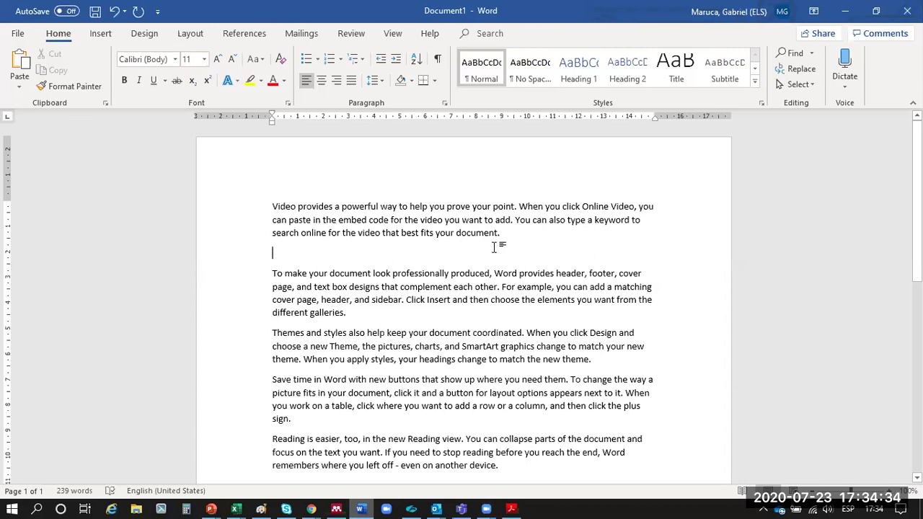
click(237, 39)
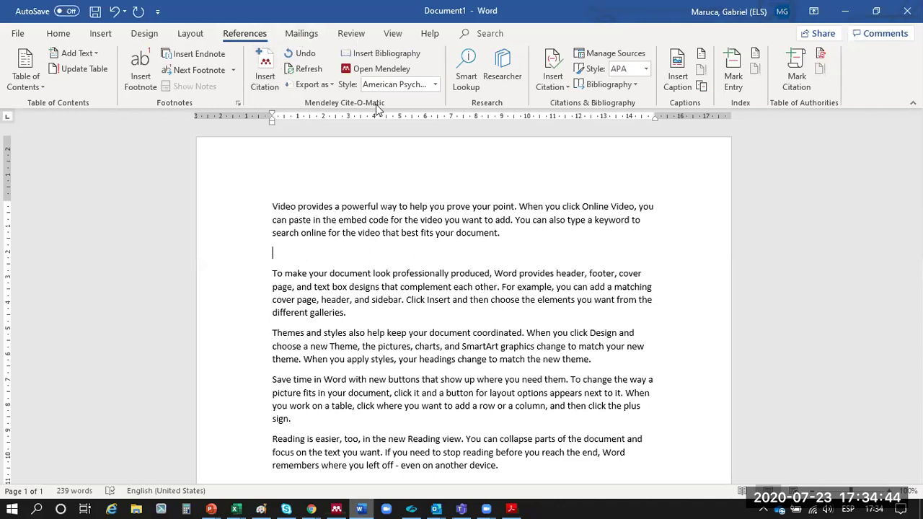
click(267, 70)
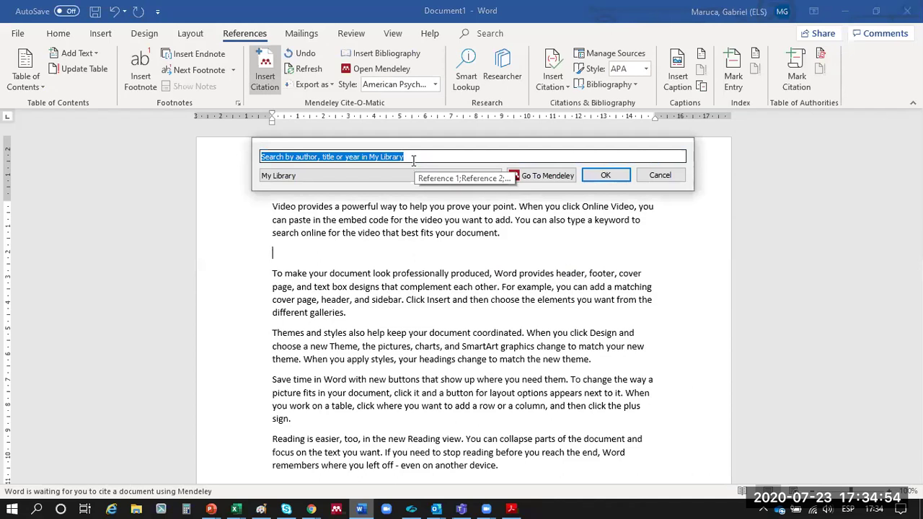
click(413, 159)
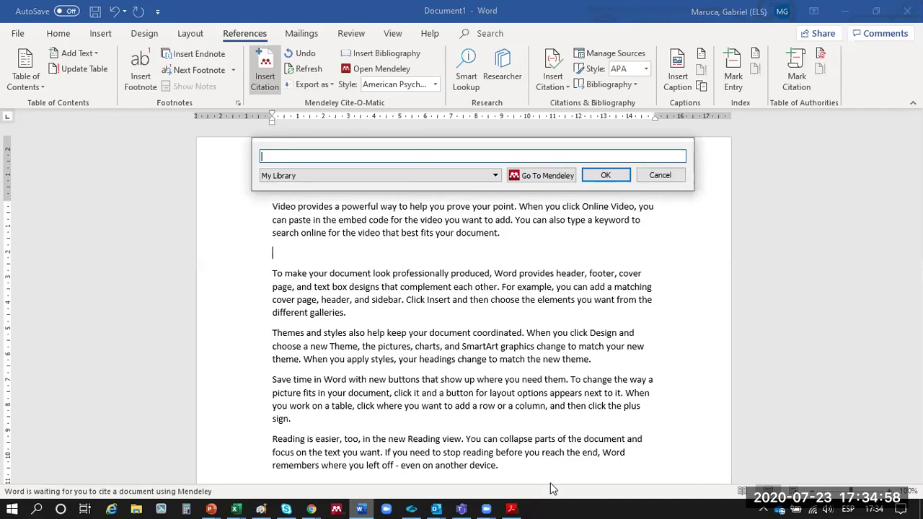
key(Escape)
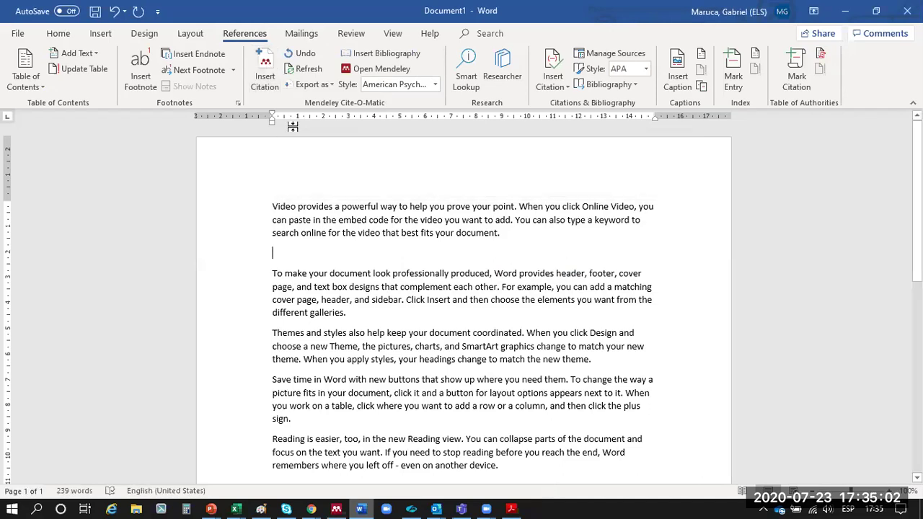
Step: Search My Library for "nature" and cite "Insights into the antigenic advancement of influenza A(H3N2) viruses, 2011–2018" in the empty paragraph
key(alt+m)
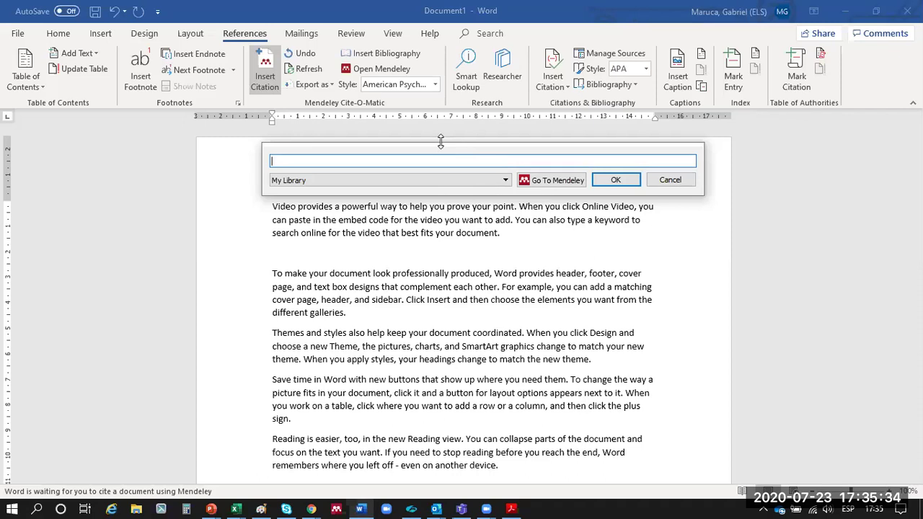
text(nature)
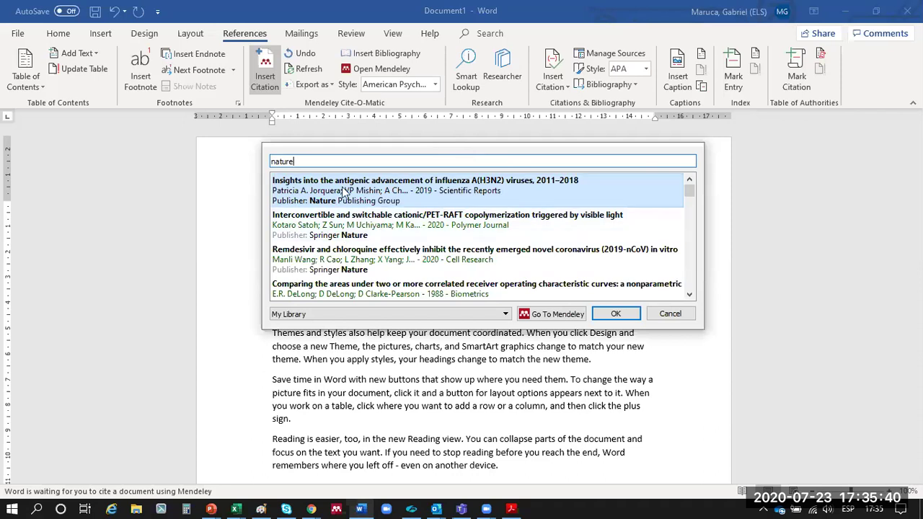
click(523, 196)
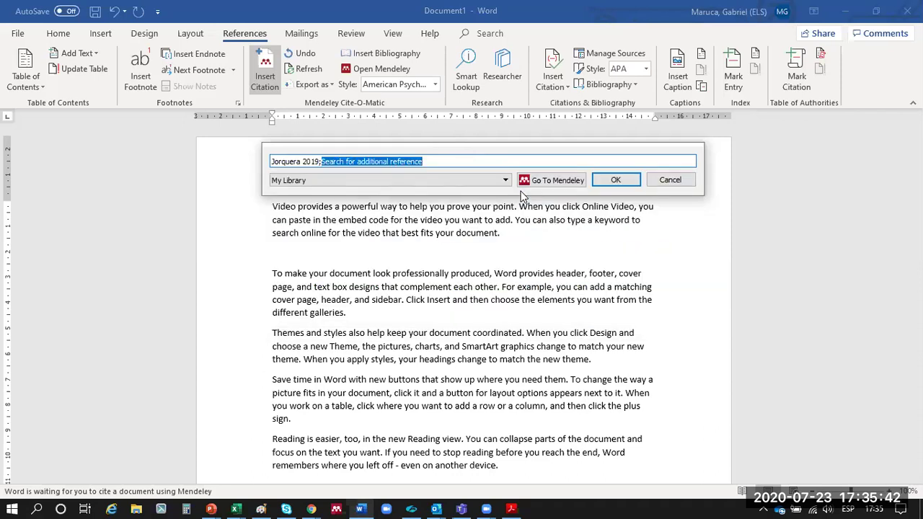
key(Return)
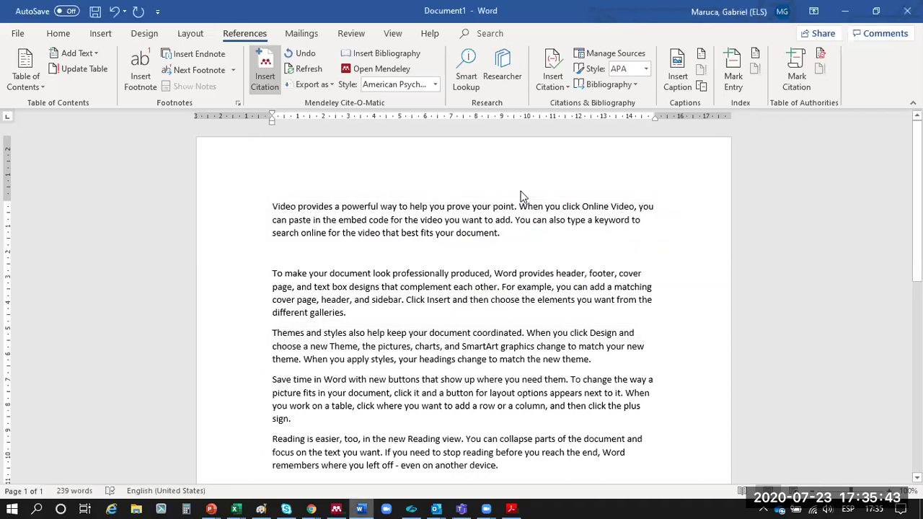
Step: Search My Library for "springer" and cite "Natural Antibodies: from First-Line Defense Against Pathogens to Perpetual Immune Homeostasis" after the existing citation
click(263, 77)
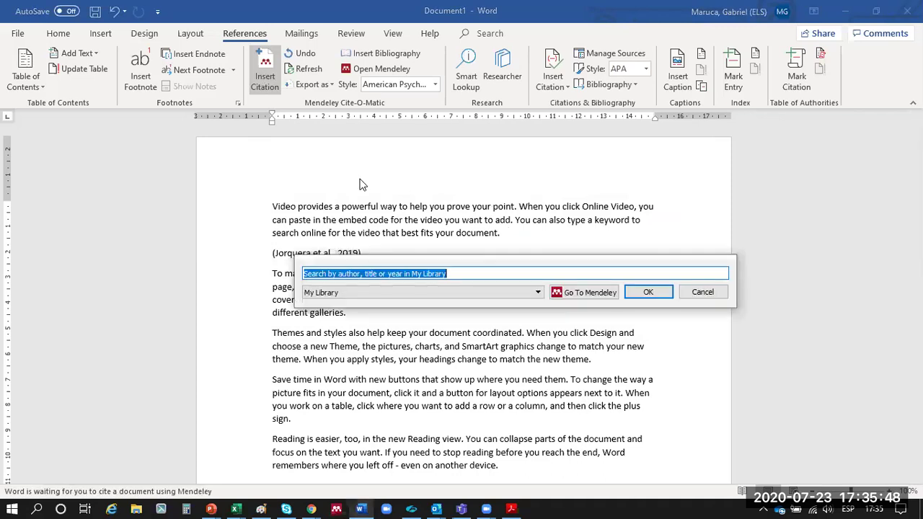
text(sprin)
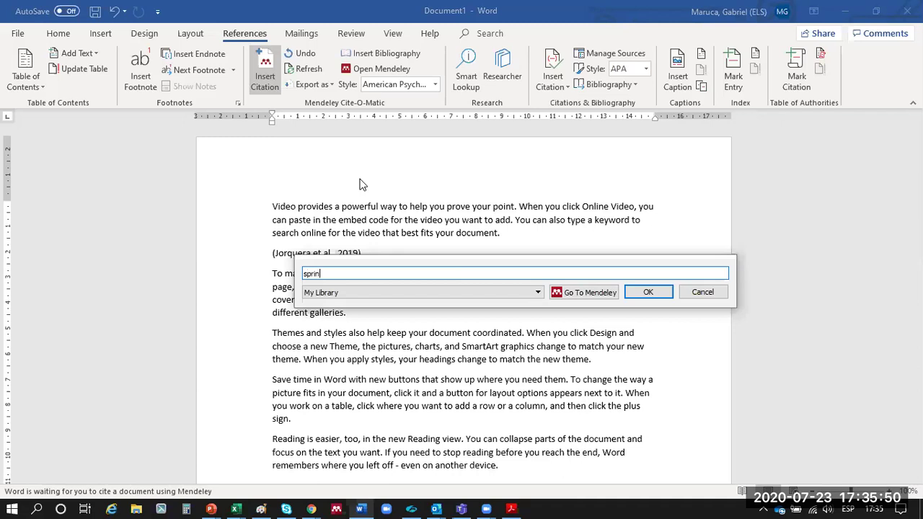
text(ger)
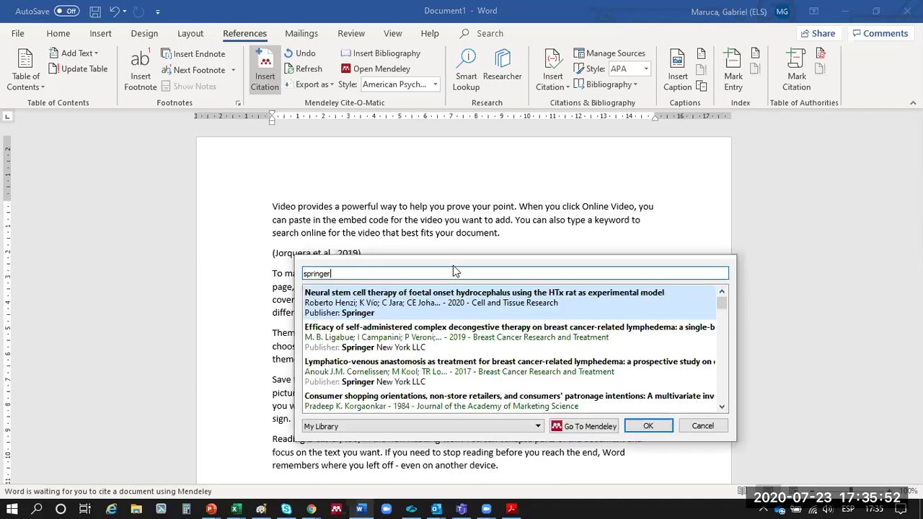
scroll(388, 243, down, 3)
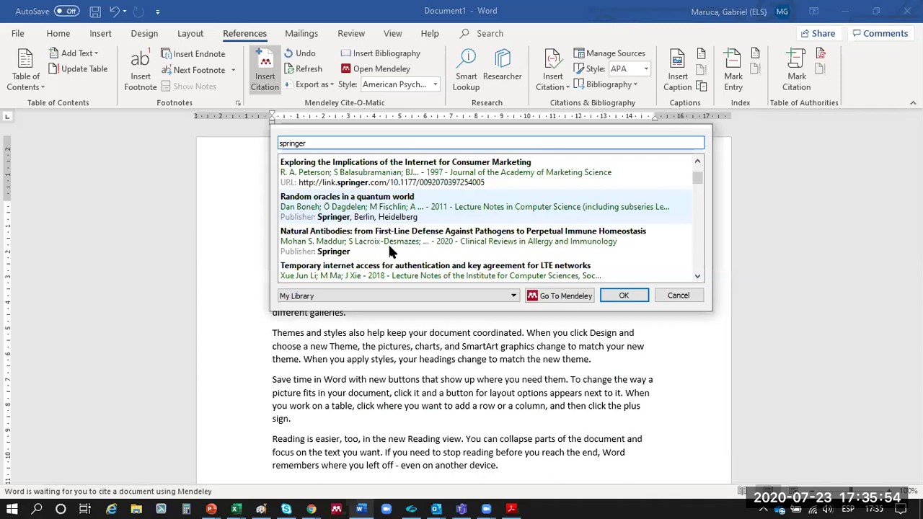
click(388, 241)
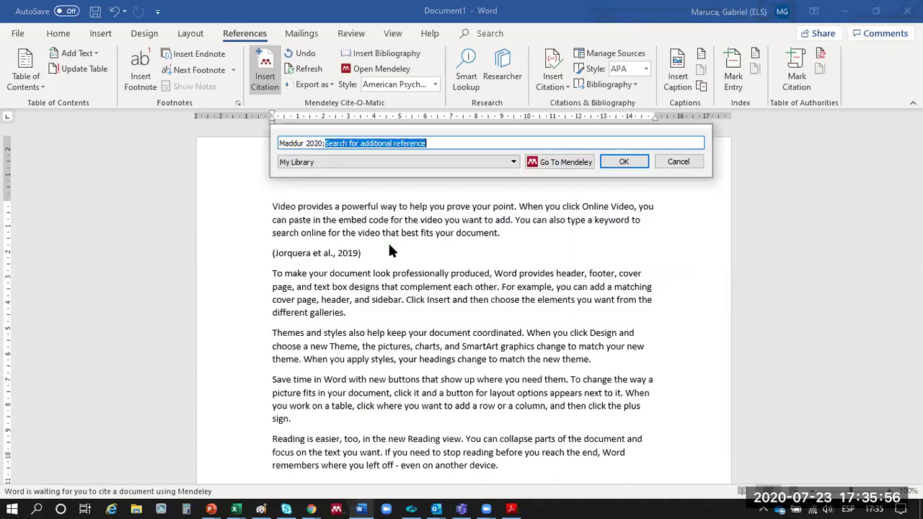
key(Return)
Step: Search My Library for "elsev" and add a citation of "Neuro-linguistic Programming based on the Concept of Modelling" on the same line
click(264, 69)
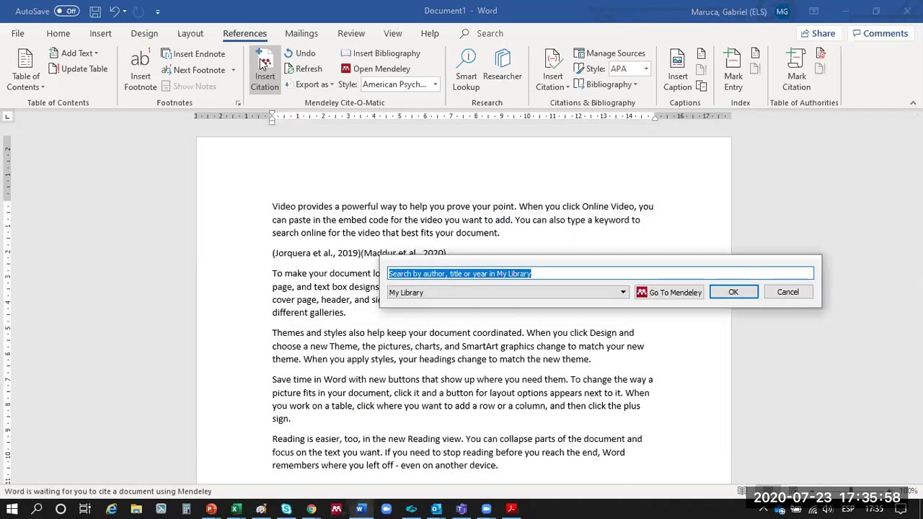
text(elsev)
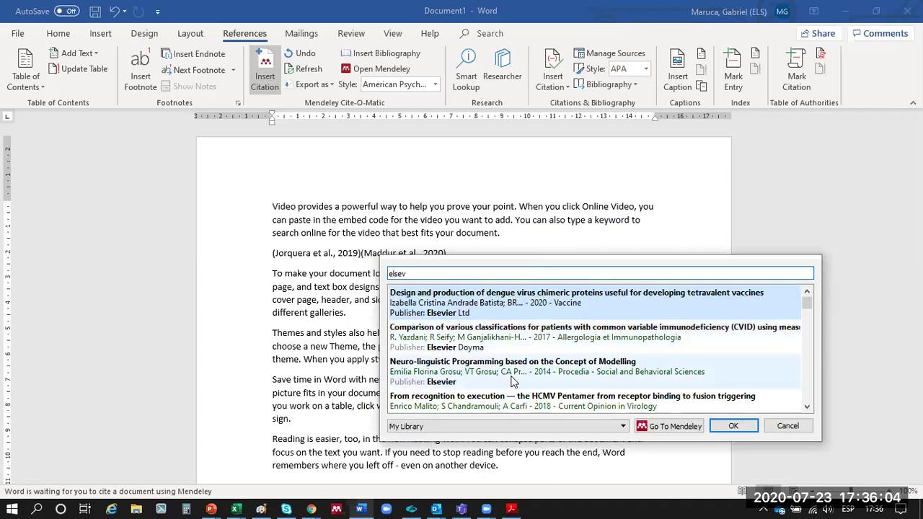
double_click(453, 381)
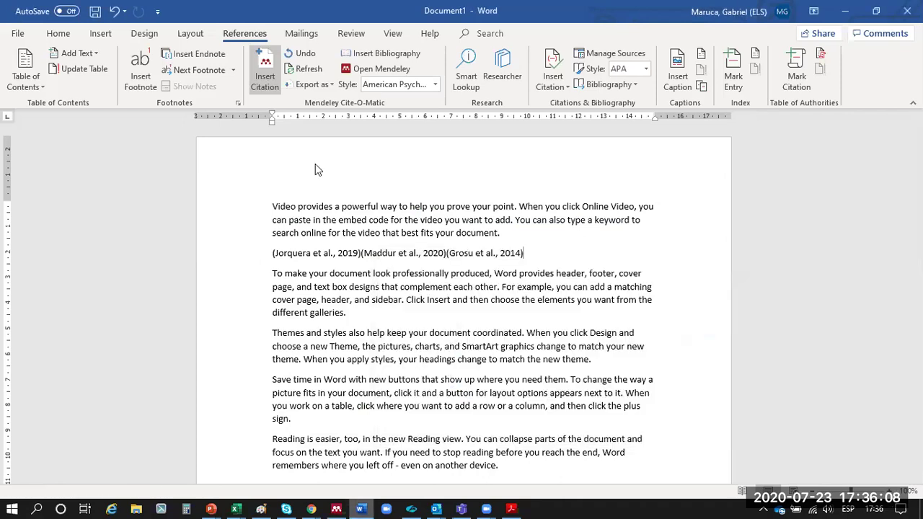
Step: Search My Library by an author's surname and cite "Pertussis seroprevalence in adults, post-partum women and umbilical cord blood" at the end of the line
key(alt+m)
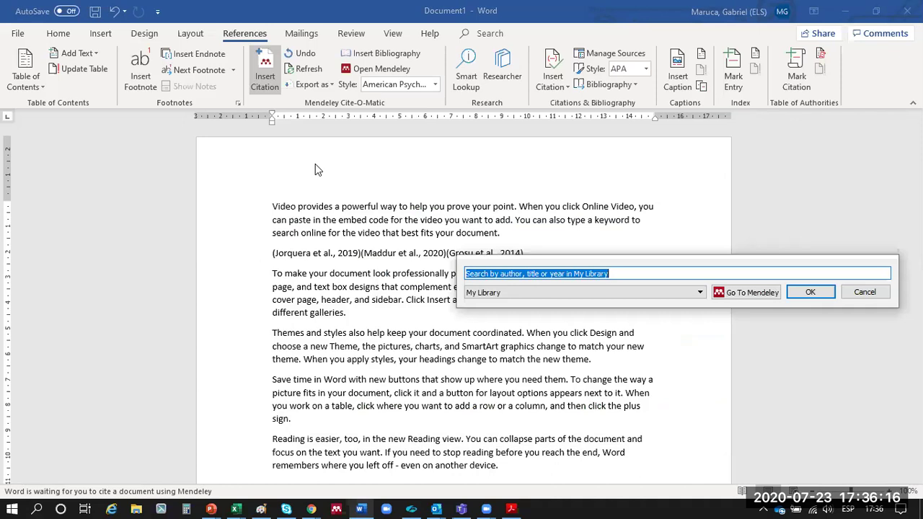
text(lope)
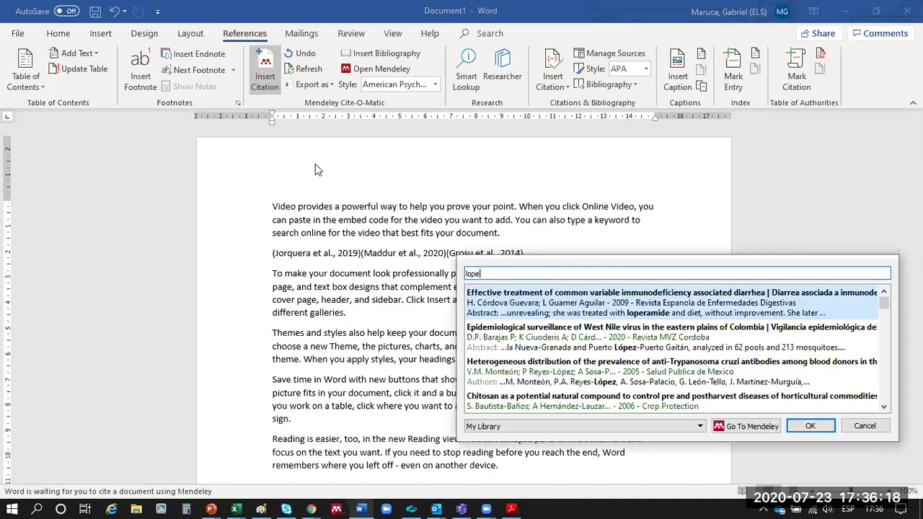
text(z)
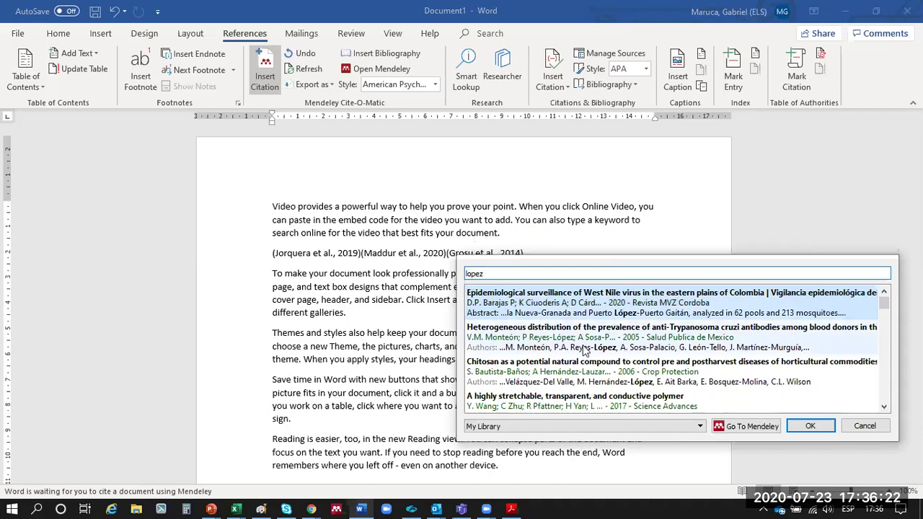
scroll(601, 386, down, 3)
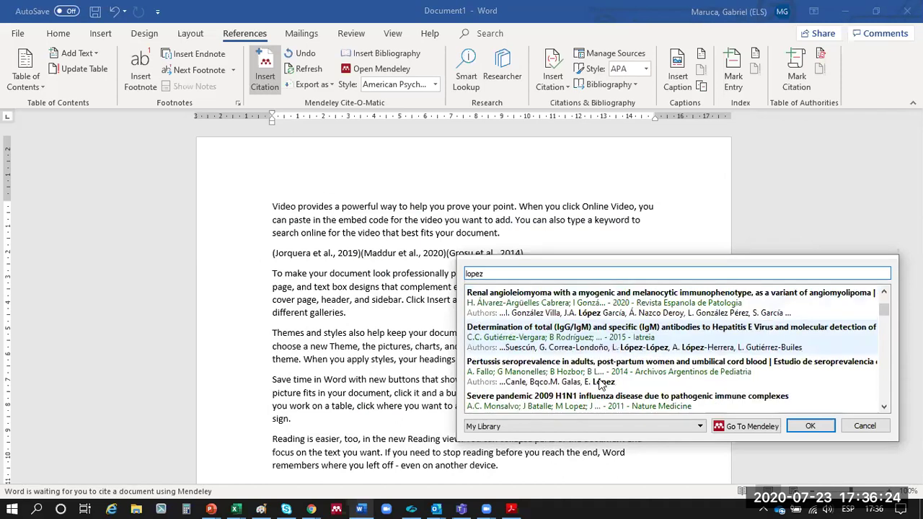
click(601, 383)
key(Return)
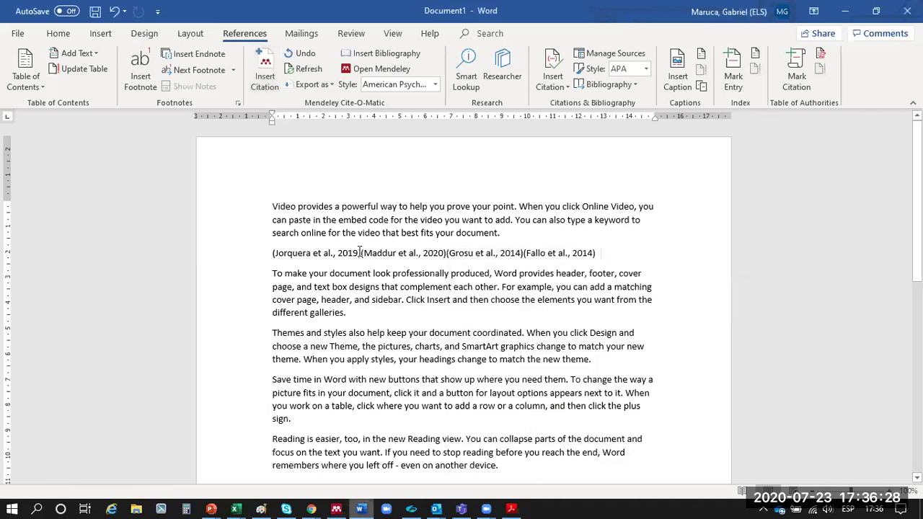
Step: Add an empty paragraph after "different galleries." and start its citation with "A hybrid quantum dot - Antibody fragment fluorescence resonance energy transfer-based TNT sensor", searching for "fret"
click(374, 321)
key(Return)
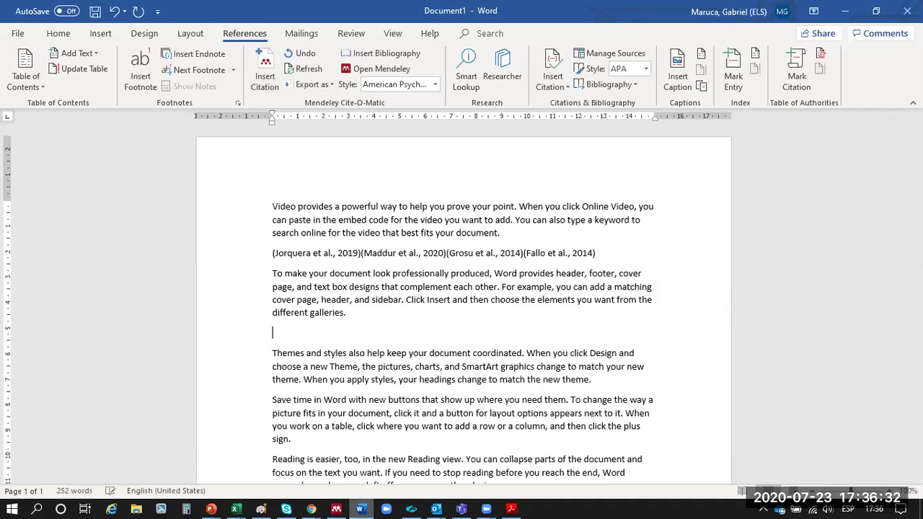
click(265, 80)
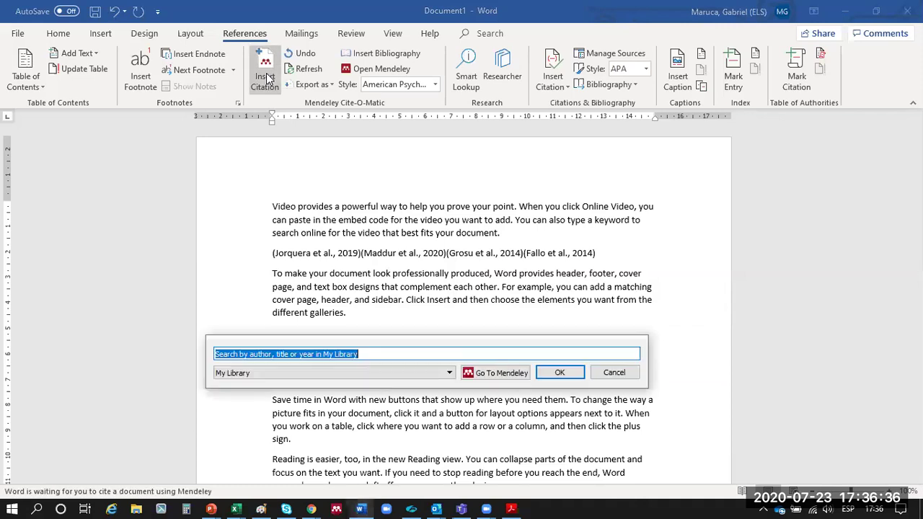
text(fret)
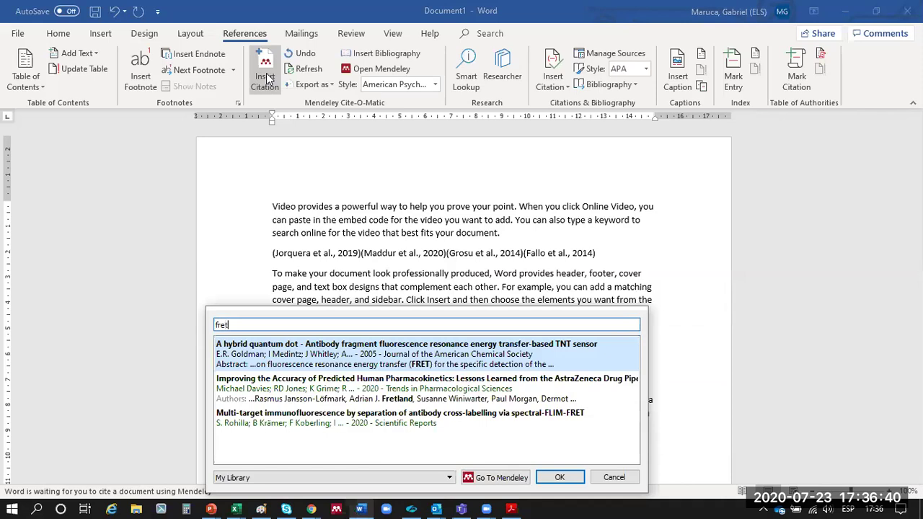
key(Return)
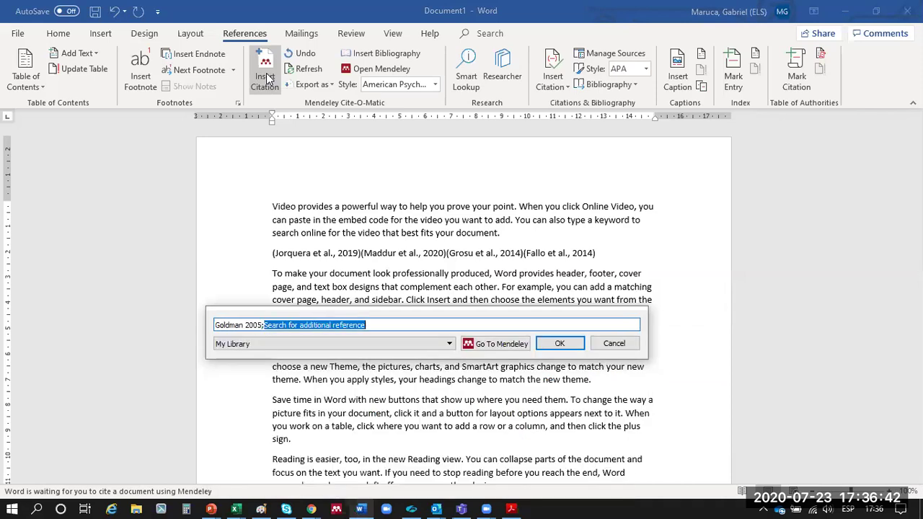
Step: Search for "free" and add "DNA extraction from low-biomass carbonate rock" as a second reference in the citation
text(freitp)
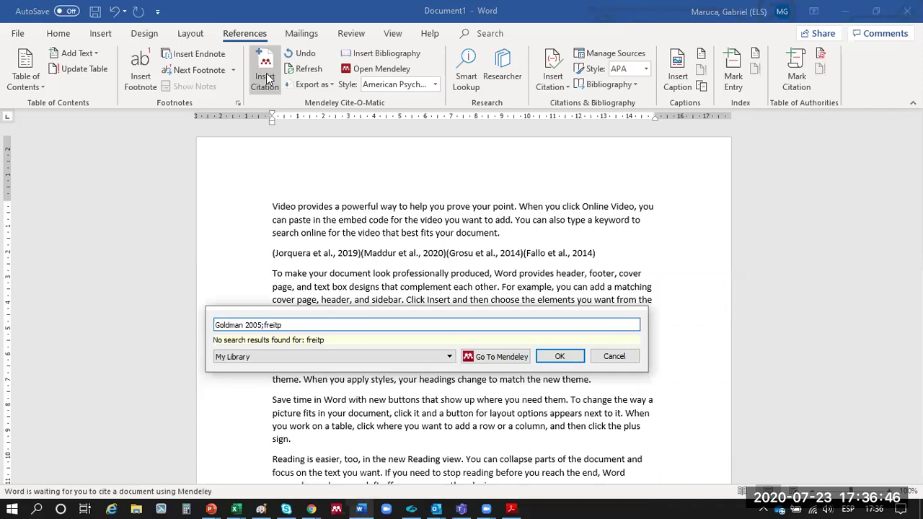
key(BackSpace)
text(l)
key(BackSpace)
key(BackSpace)
key(BackSpace)
text(e)
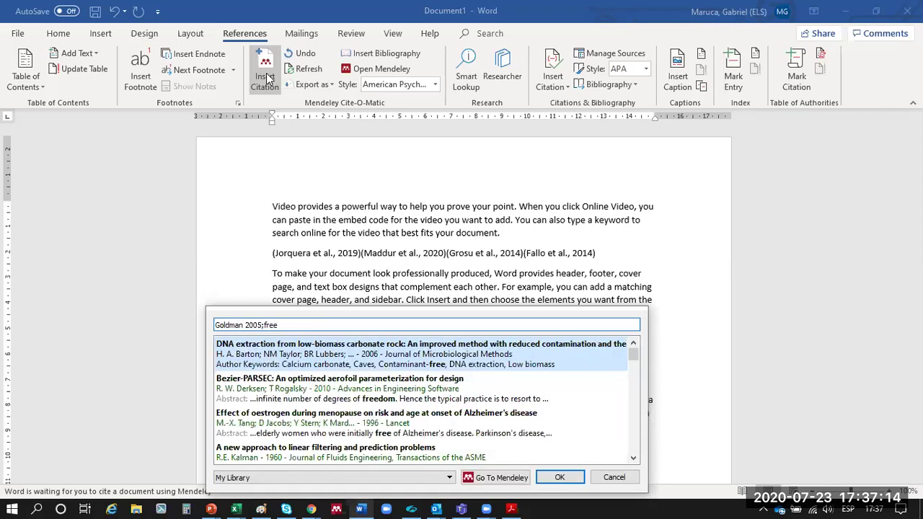
key(Return)
Step: Search for "freedom", add "Bezier-PARSEC: An optimized aerofoil parameterization for design" as the third reference, and insert the combined citation
text(freedom)
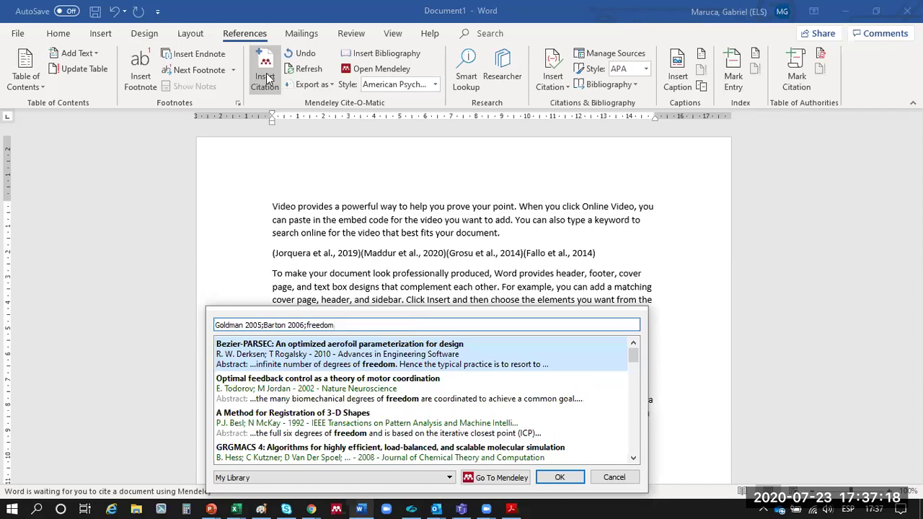
key(Return)
key(Return)
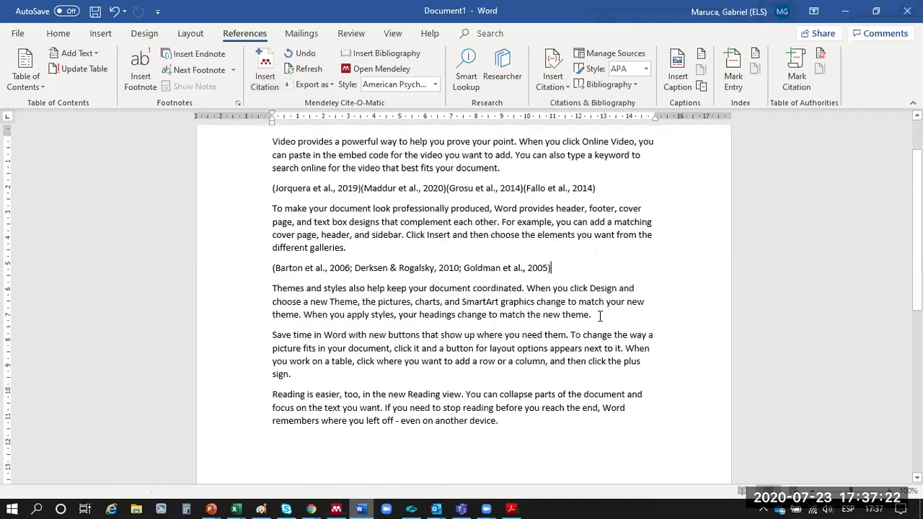
Step: Insert an empty paragraph after the "Themes and styles" paragraph and start a citation there with the first search result for "sert"
click(600, 315)
key(Return)
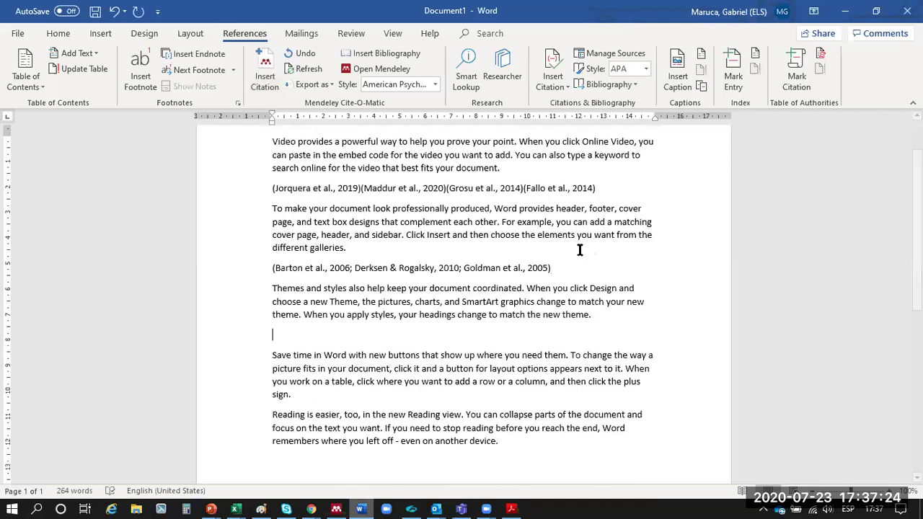
click(265, 79)
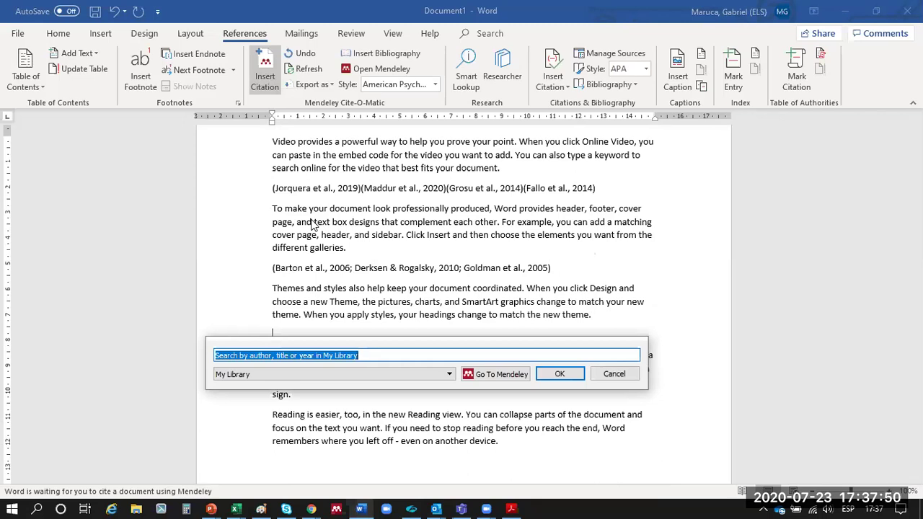
text(sert)
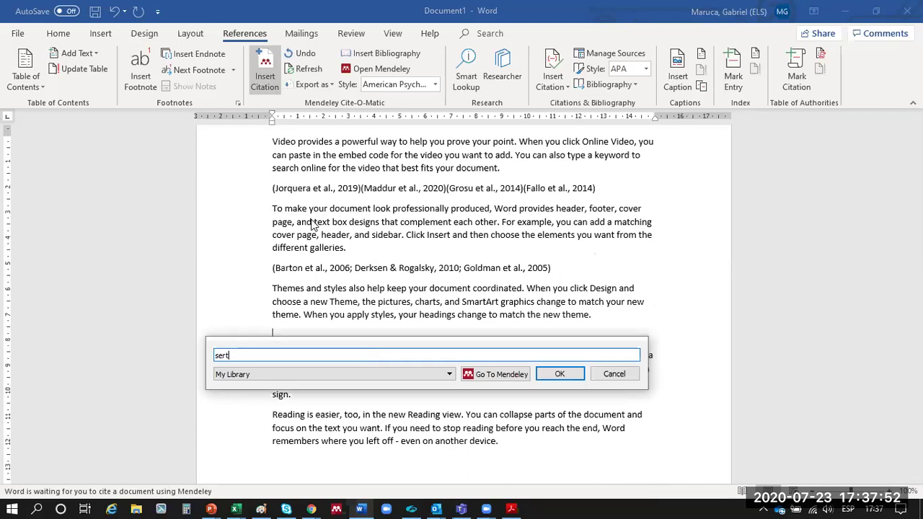
key(Return)
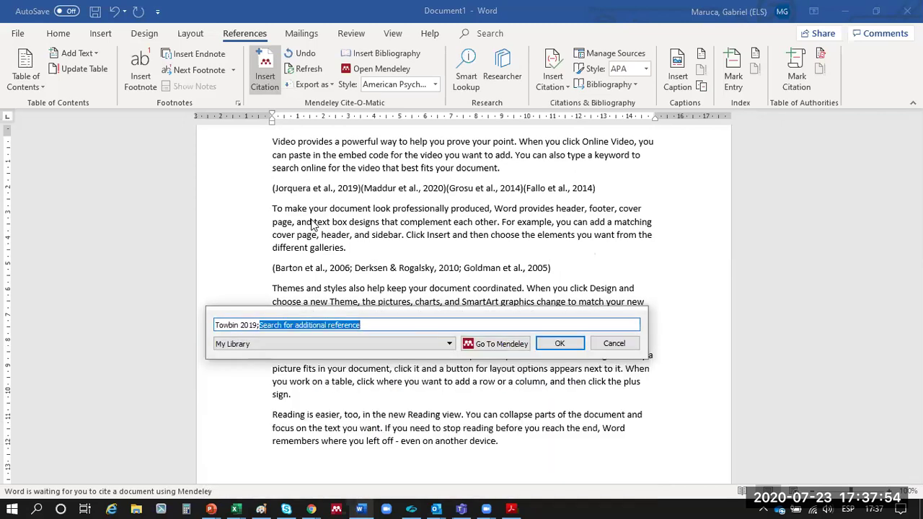
Step: Search for "serum" and add the second result, "Natural autoantibodies" from 1995, to the citation
text(serum)
key(Down)
key(Return)
Step: Search for "seri", add "Chitosan as a potential natural compound to control pre and postharvest diseases of horticultural commodities", and insert the three-reference citation
text(seri)
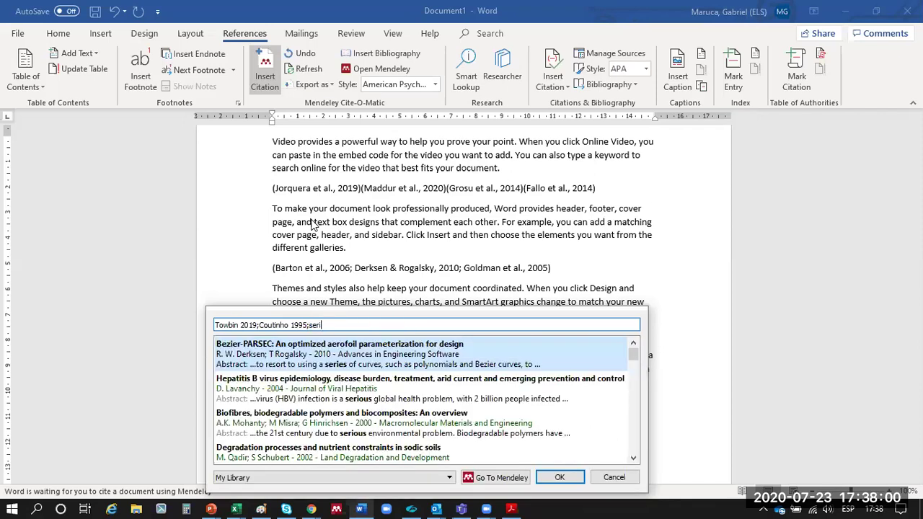
key(Down)
key(Down)
key(Down)
key(Down)
key(Down)
key(Down)
key(Return)
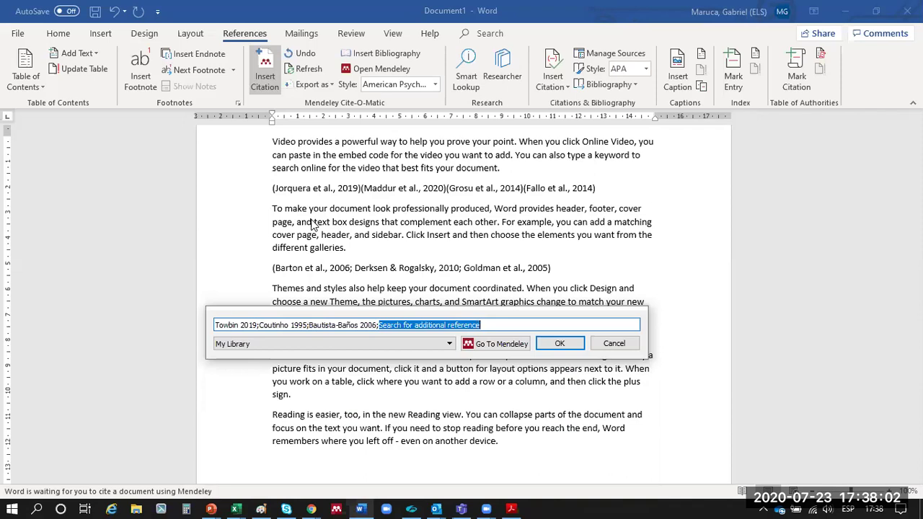
key(Return)
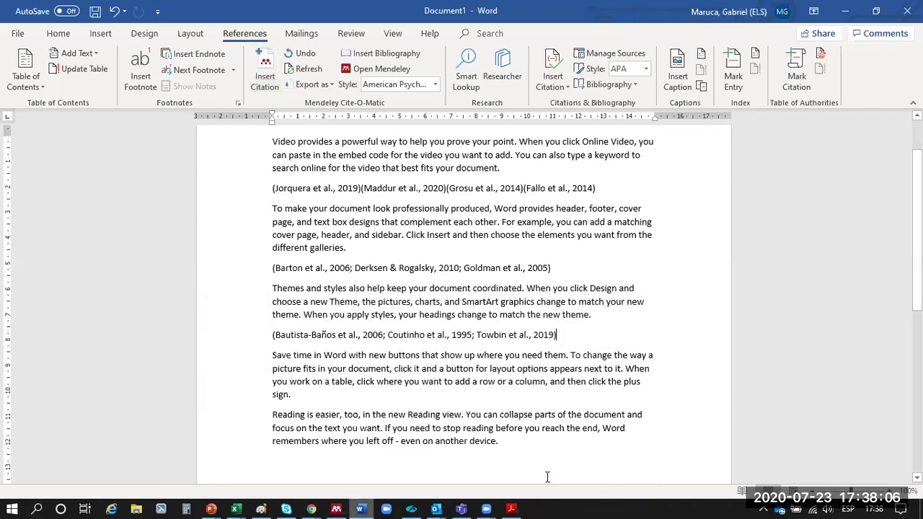
Step: Add the heading line "Bibliografía/ Referencias" after an empty paragraph at the end of the document, followed by a new line
scroll(513, 298, down, 5)
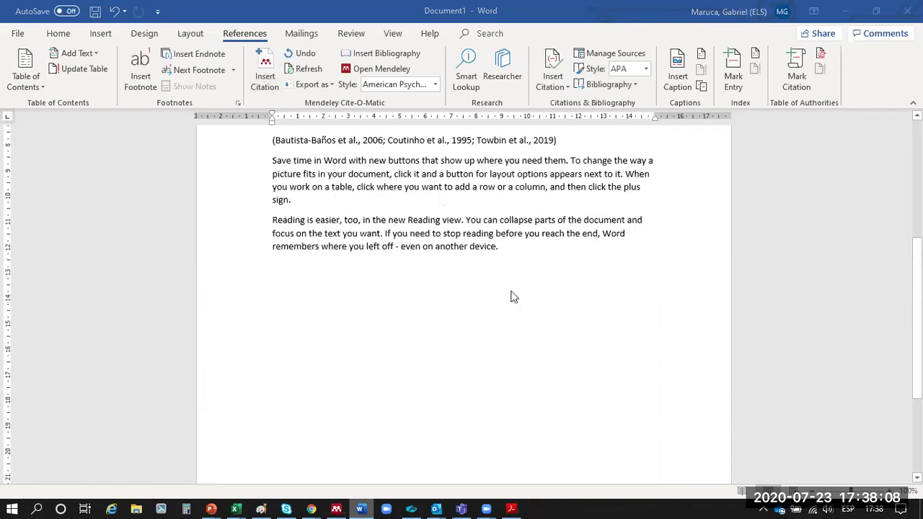
key(Return)
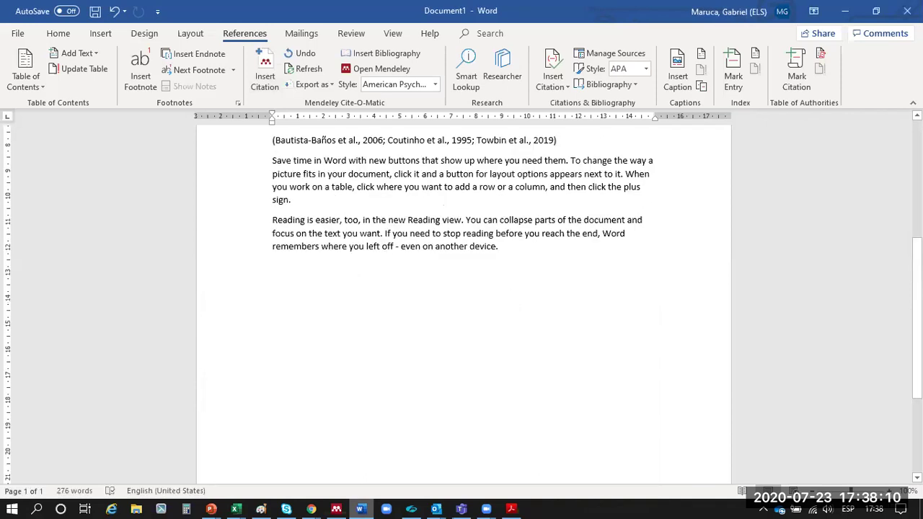
key(BackSpace)
click(522, 272)
key(Return)
text(B)
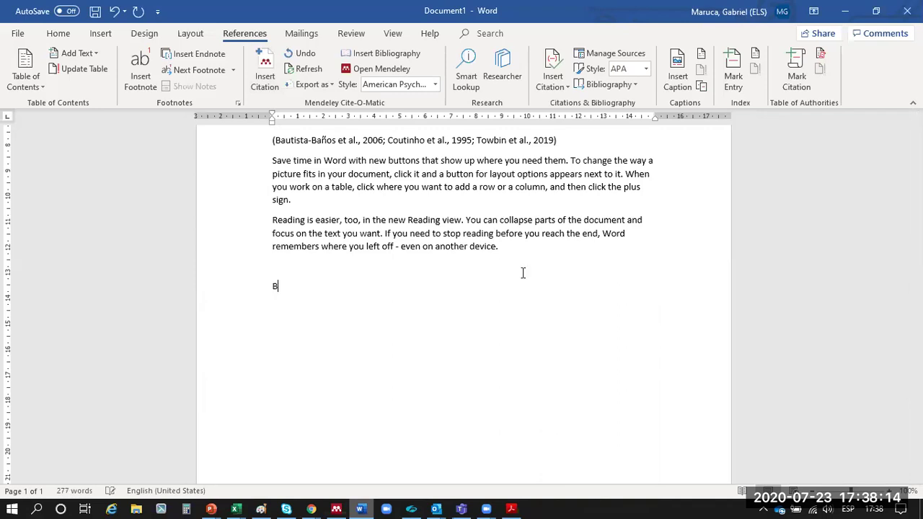
text(ibliografía/ Refe)
text(rencias)
key(Return)
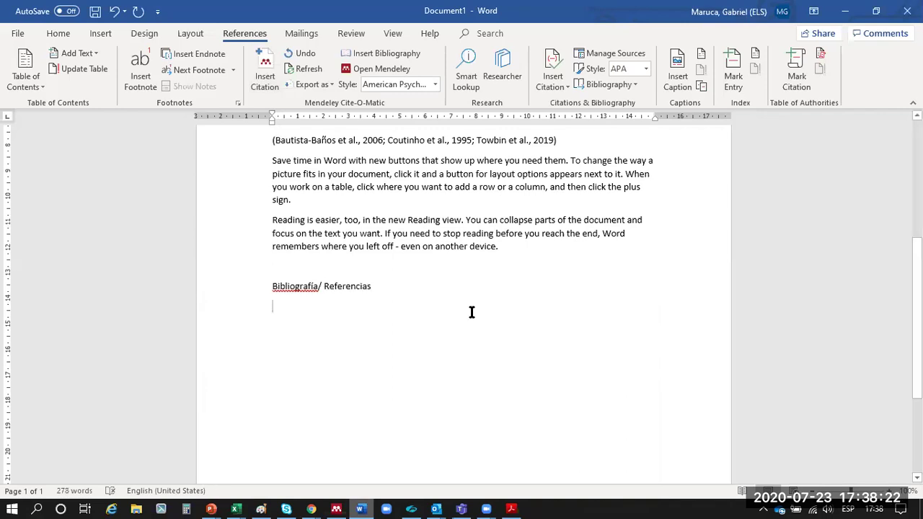
Step: Insert the Mendeley bibliography on the empty line below the "Bibliografía/ Referencias" heading
scroll(335, 259, up, 5)
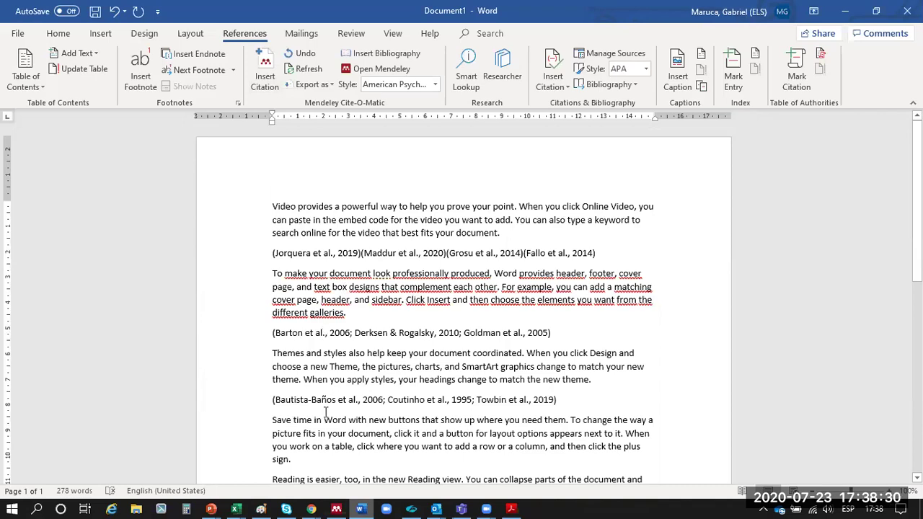
scroll(315, 377, down, 5)
click(315, 378)
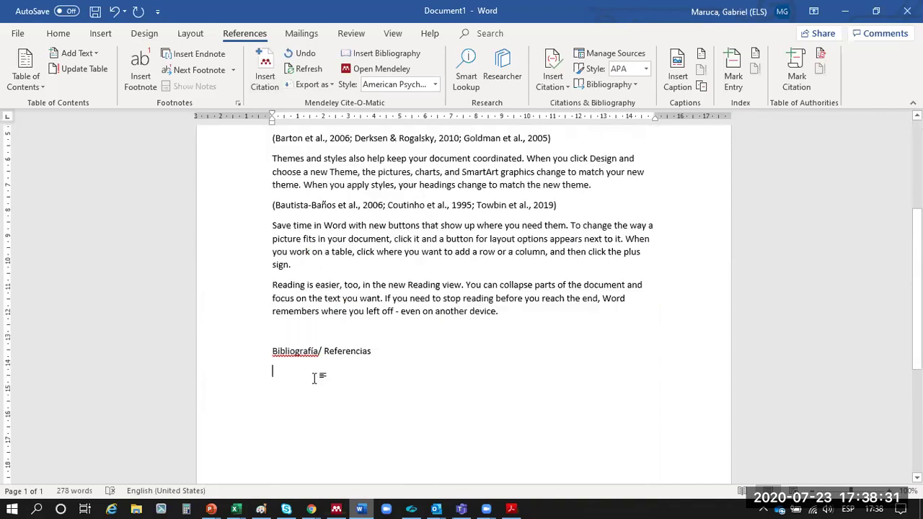
click(384, 54)
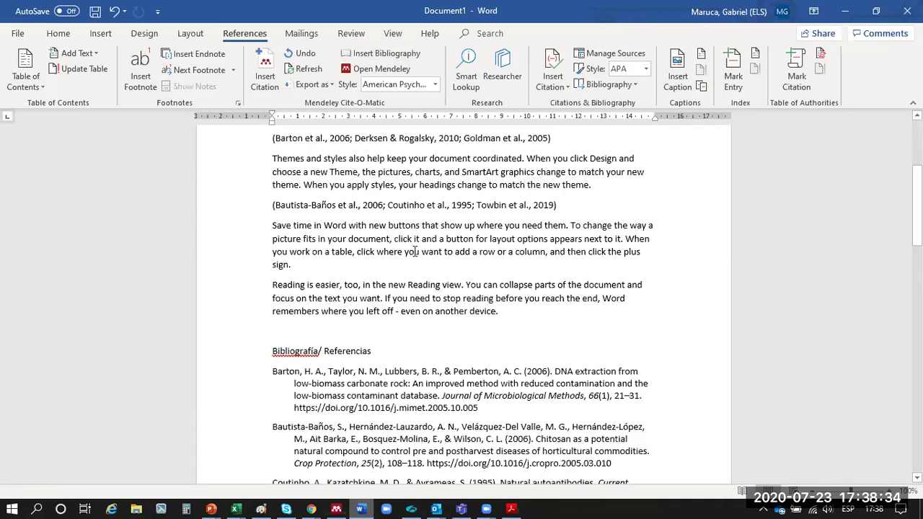
Step: Search for "ret" and cite "Effectiveness of acupuncture as auxiliary treatment on chronic headache" at the end of the "Save time in Word" paragraph
scroll(413, 373, down, 8)
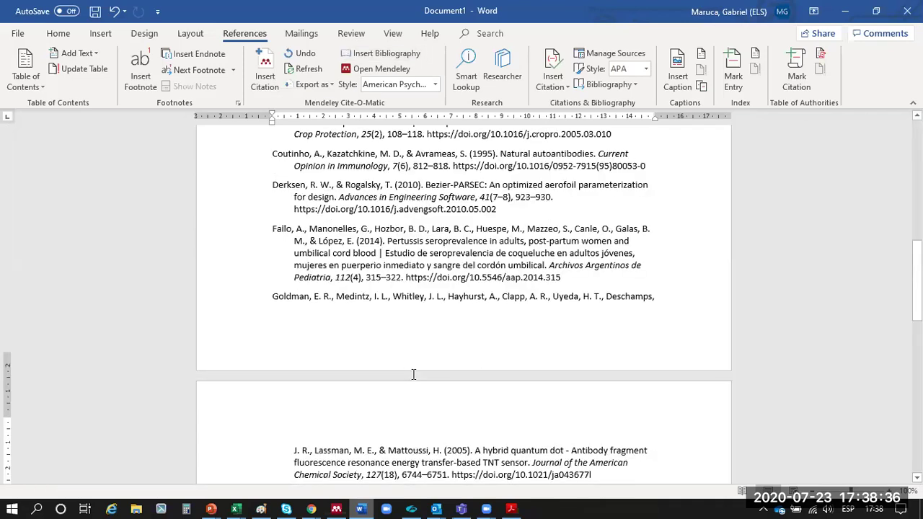
scroll(413, 373, up, 7)
scroll(508, 410, up, 4)
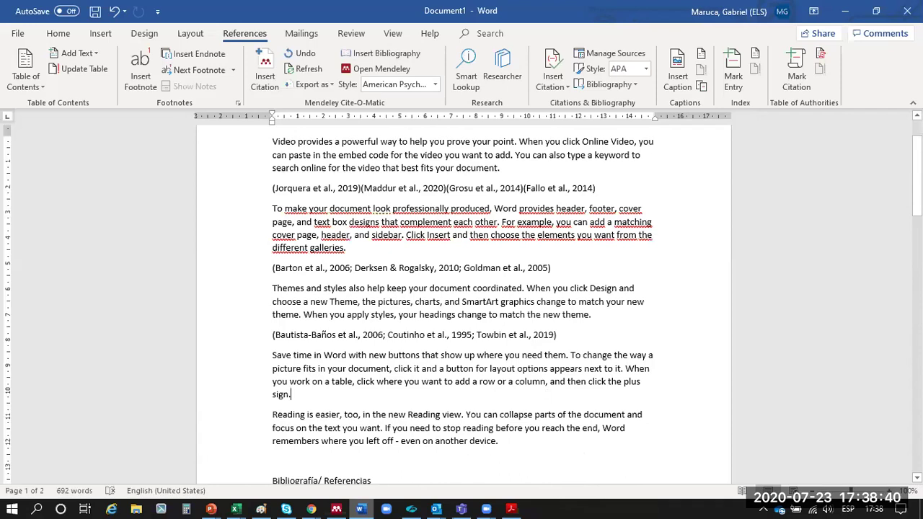
click(265, 72)
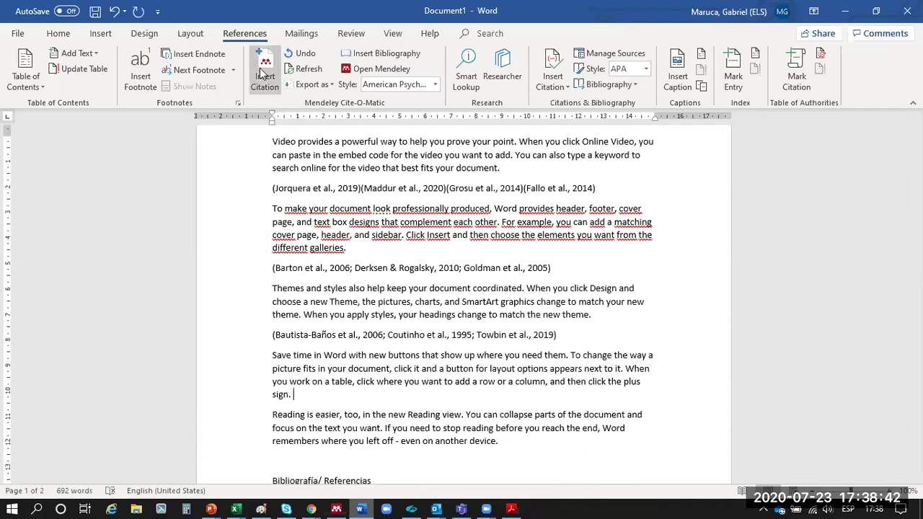
text(re)
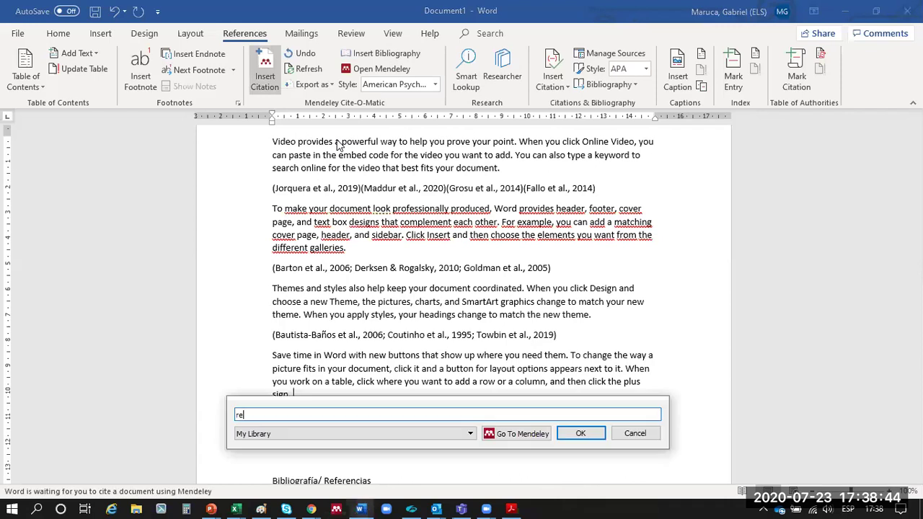
text(tional references)
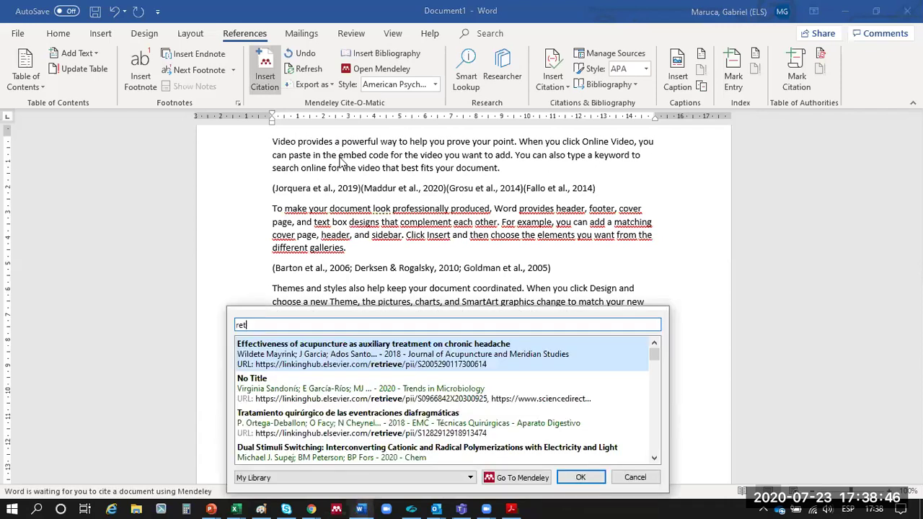
key(Return)
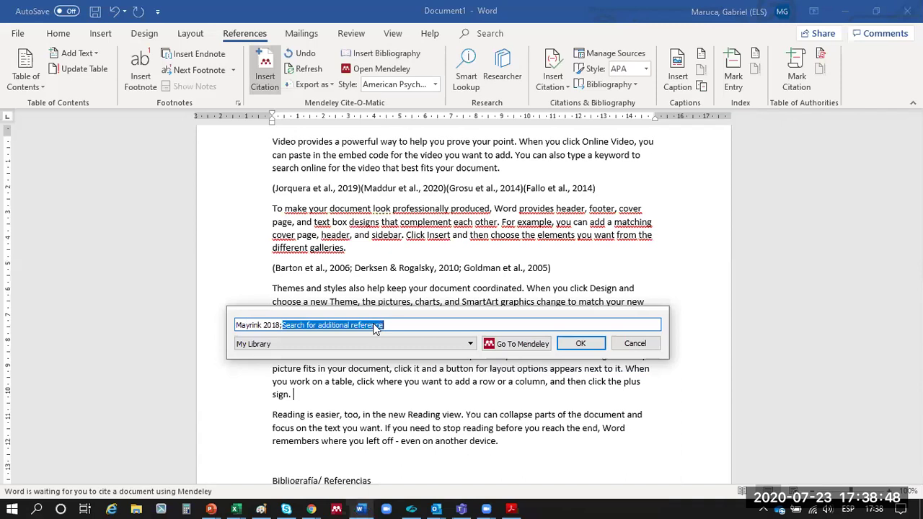
key(Return)
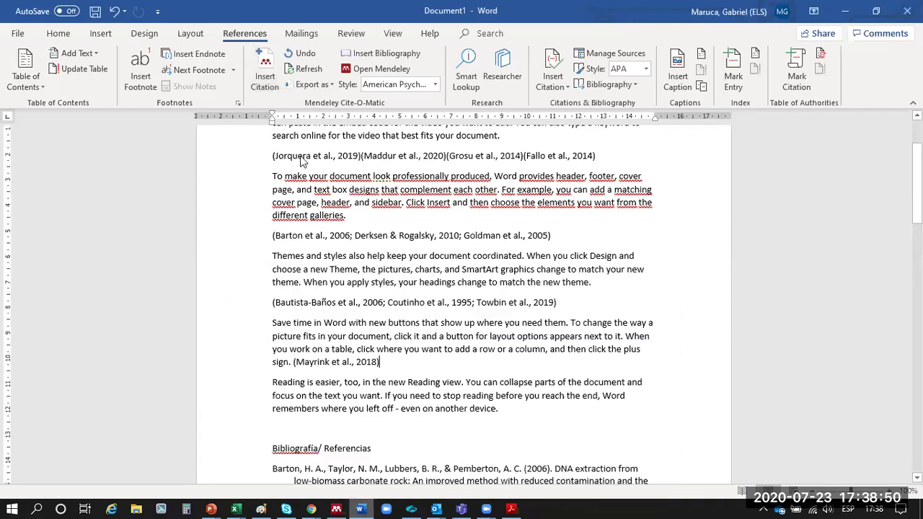
Step: Search for "zar" and insert the first result, "Low human papillomavirus prevalence in head and neck cancer", as another citation directly after the previous one
key(alt+m)
text(zar)
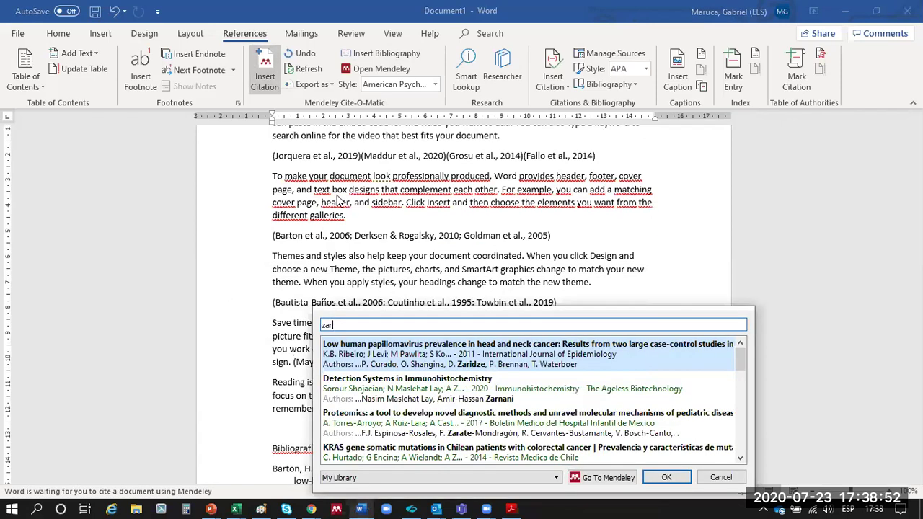
key(Return)
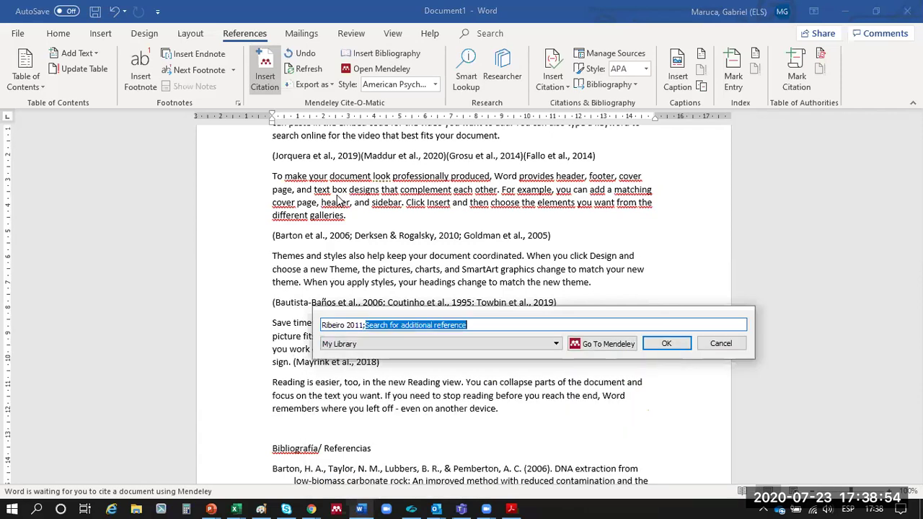
key(Return)
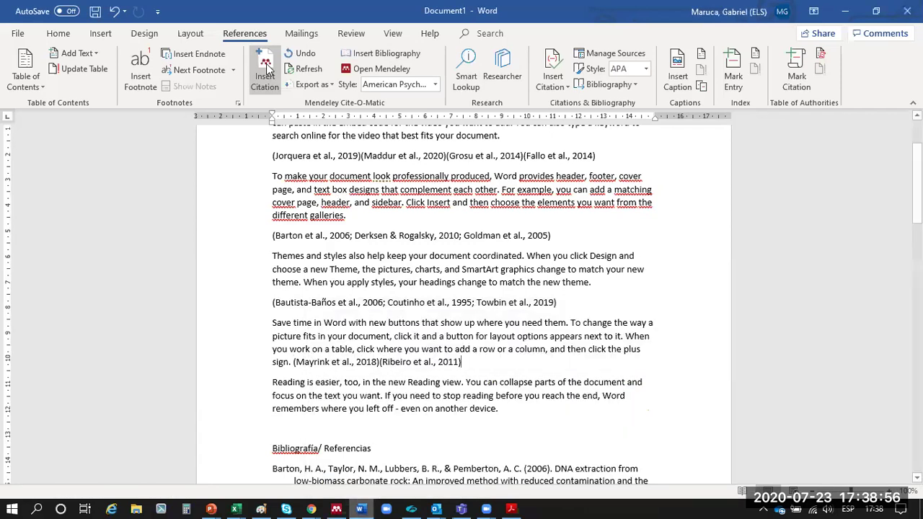
Step: Search for "der" and insert "Carbon nanotubes: Synthesis, integration, and properties" from 2002 as a third citation at the end of the same paragraph
click(266, 66)
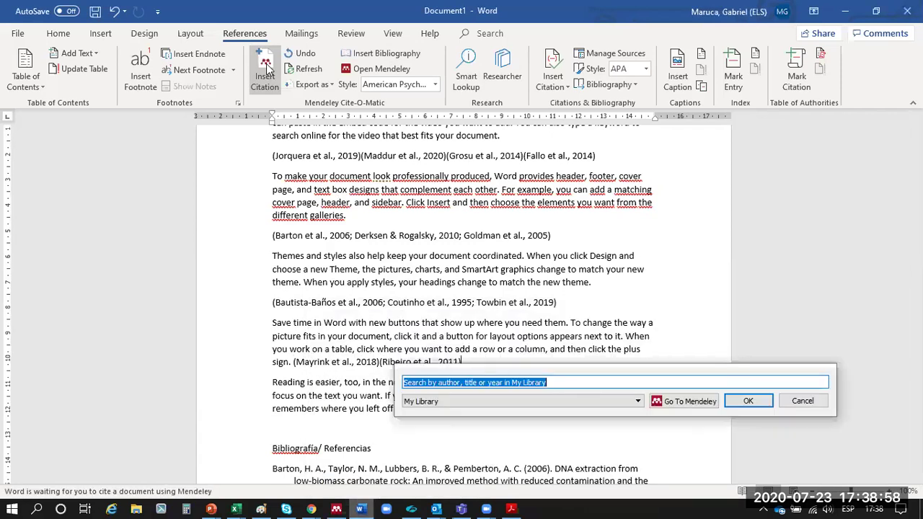
text(dert)
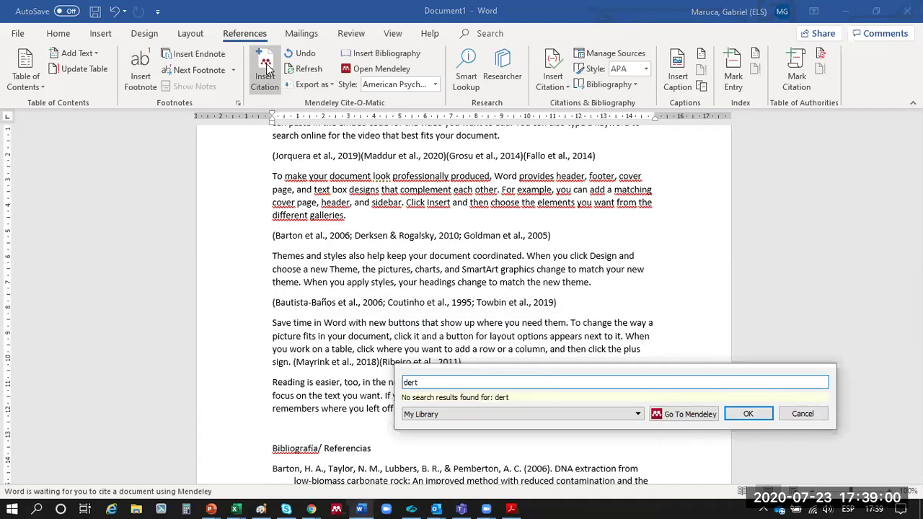
key(BackSpace)
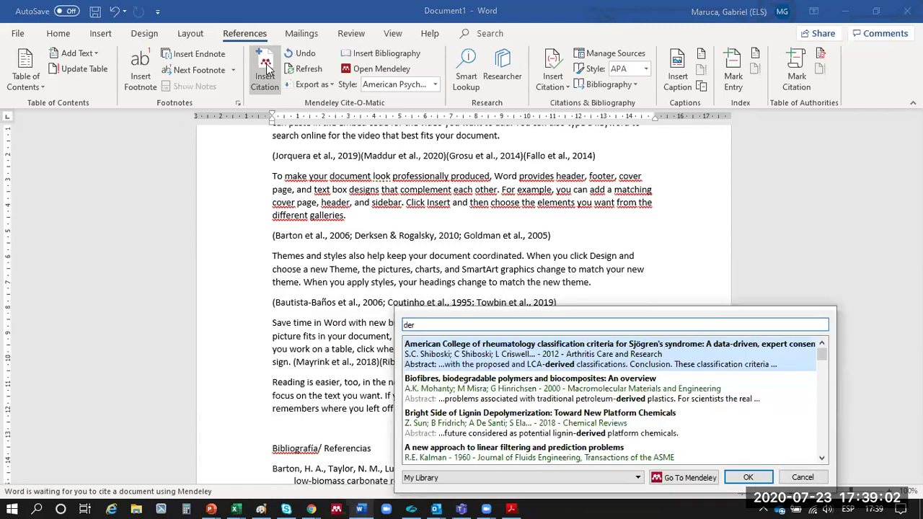
key(Down)
key(Down)
key(Down)
key(Down)
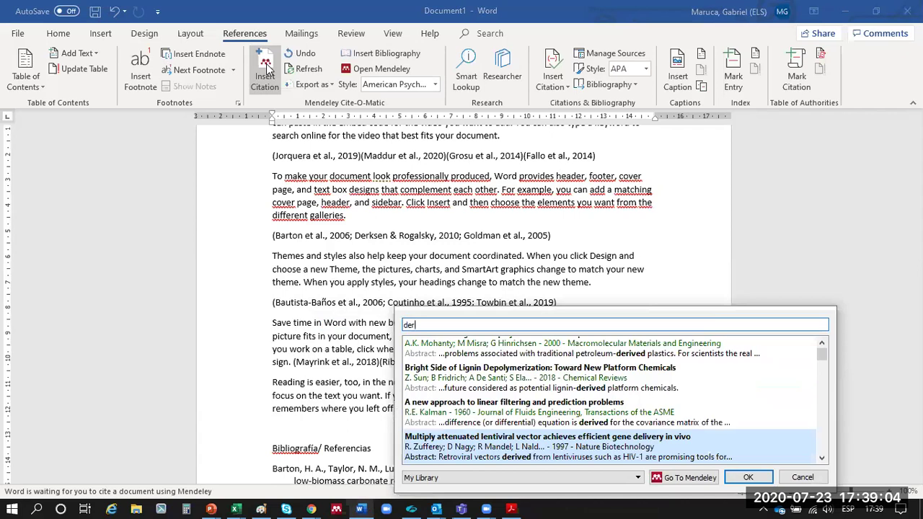
key(Return)
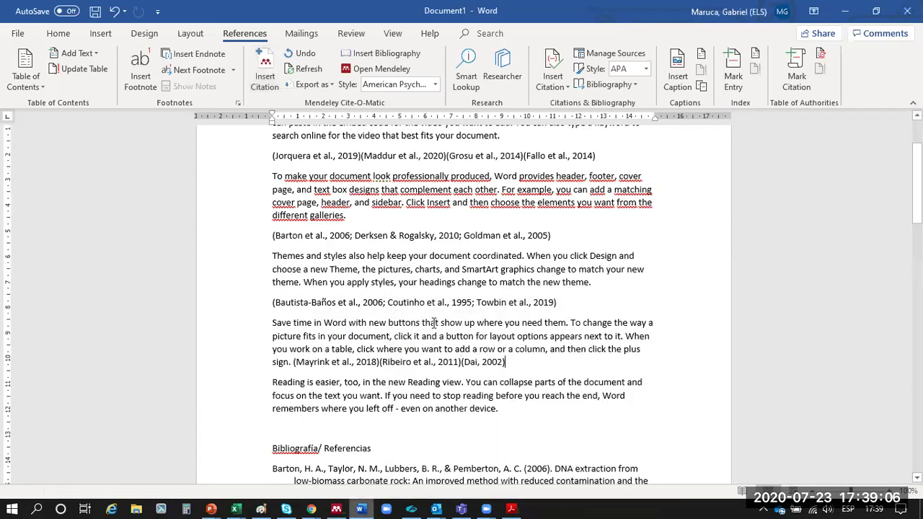
Step: Check the bibliography for the entries of the three newly inserted citations
scroll(560, 342, down, 6)
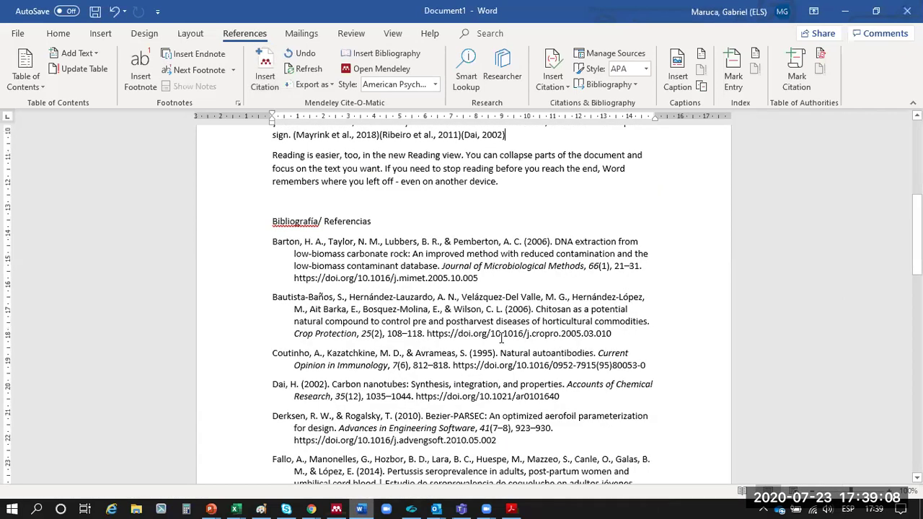
scroll(314, 353, down, 10)
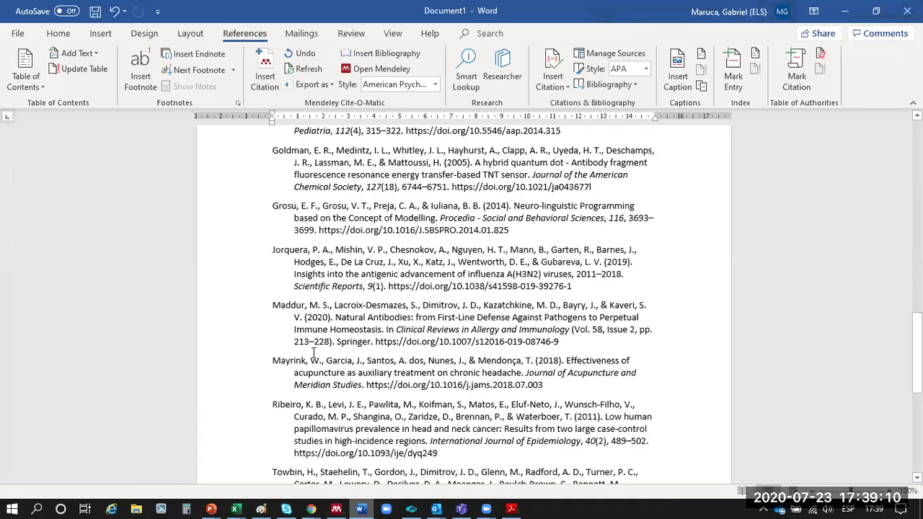
scroll(294, 239, down, 4)
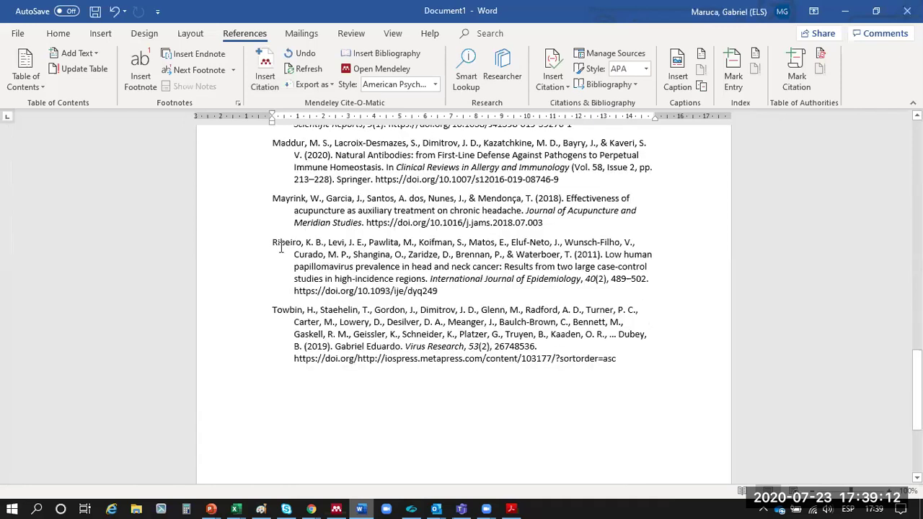
scroll(374, 315, up, 7)
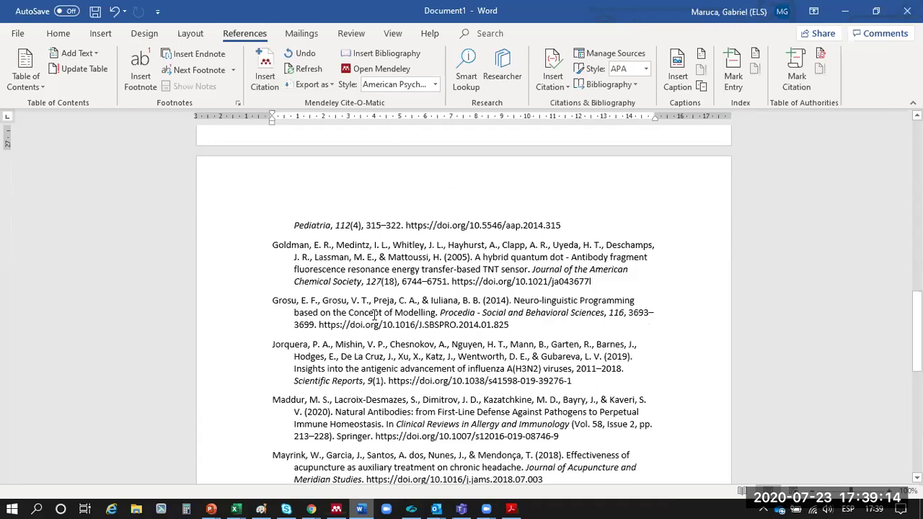
scroll(374, 315, up, 15)
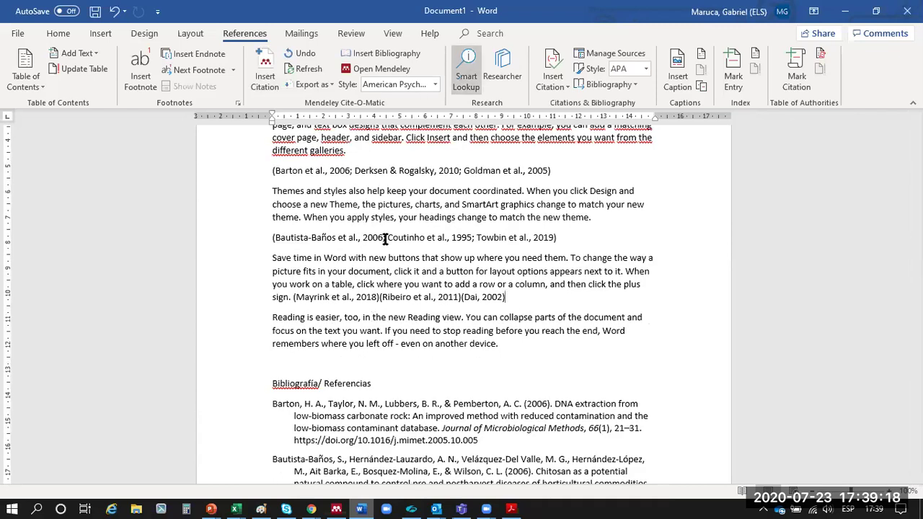
Step: Manually change the page range of the DNA extraction bibliography entry to 21–39 and the year of the chitosan entry to 2009
scroll(421, 245, down, 5)
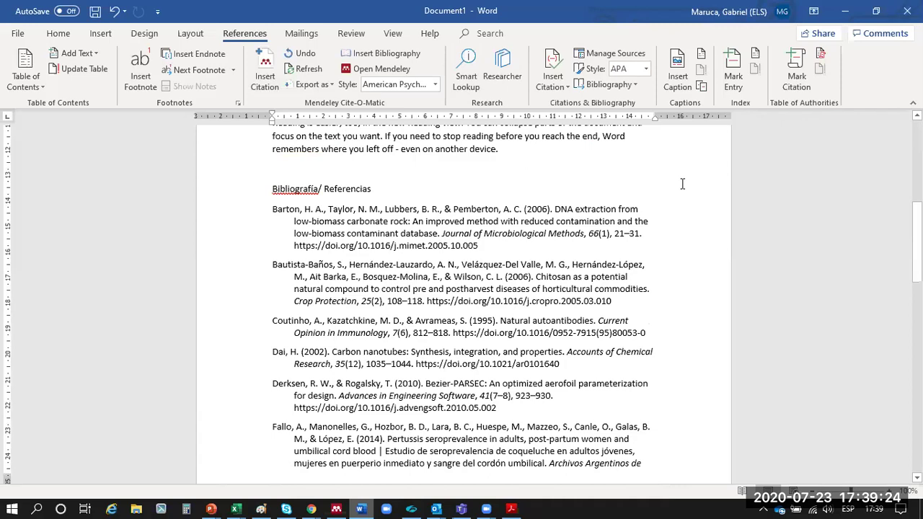
key(Delete)
text(9)
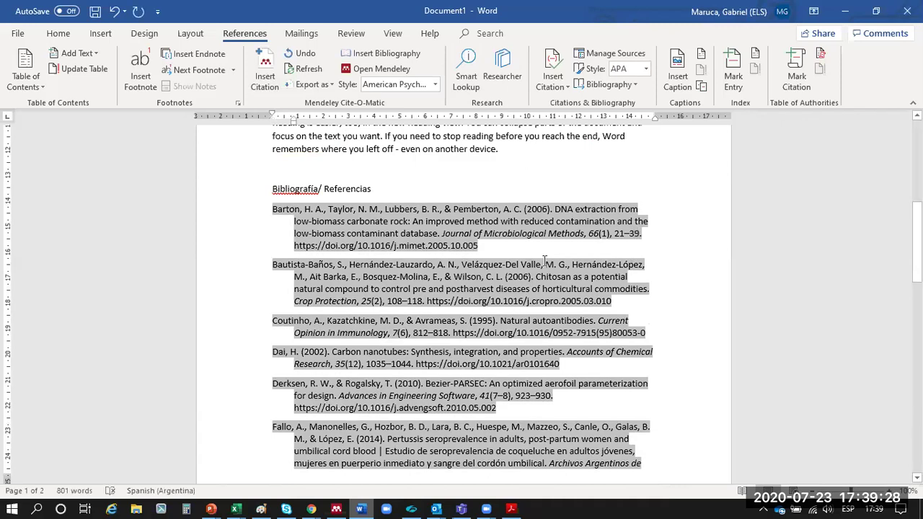
key(Delete)
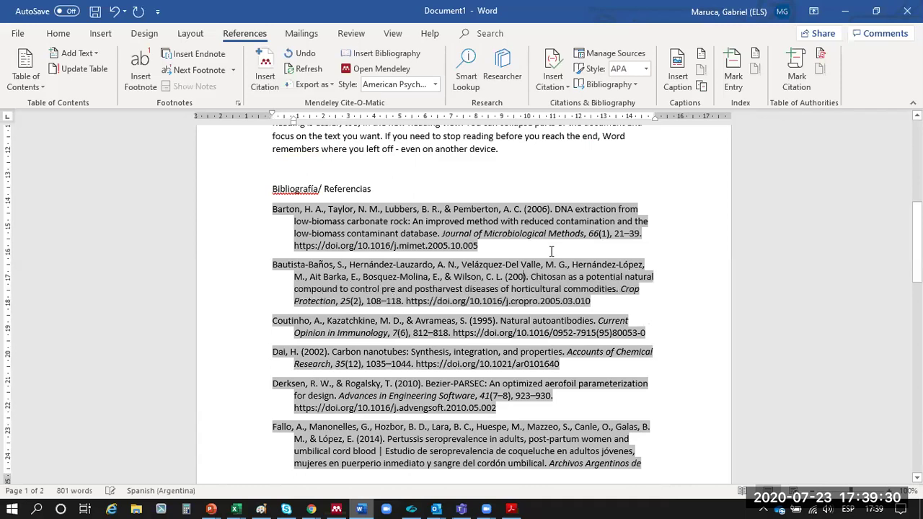
text(9)
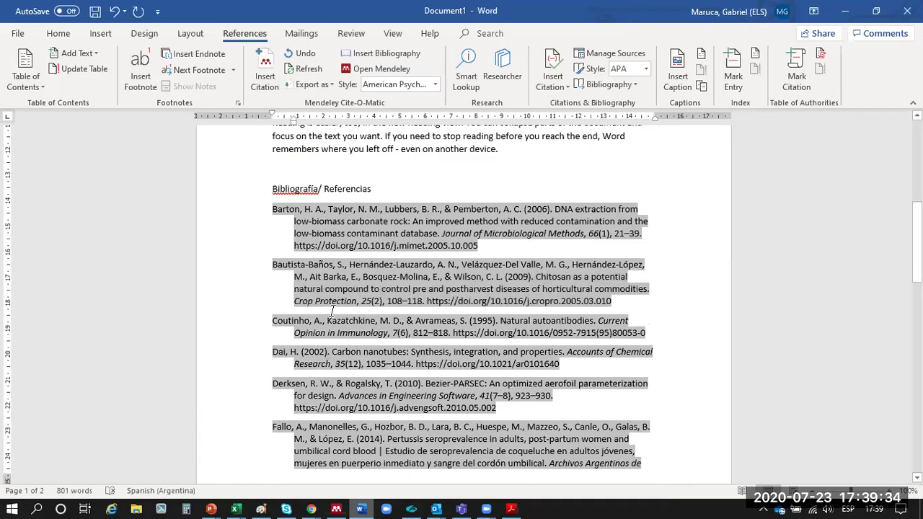
Step: Manually change the year of the "Carbon nanotubes" bibliography entry to 2008 and that of the "Bezier-PARSEC" entry to 2013
click(326, 351)
key(BackSpace)
text(8)
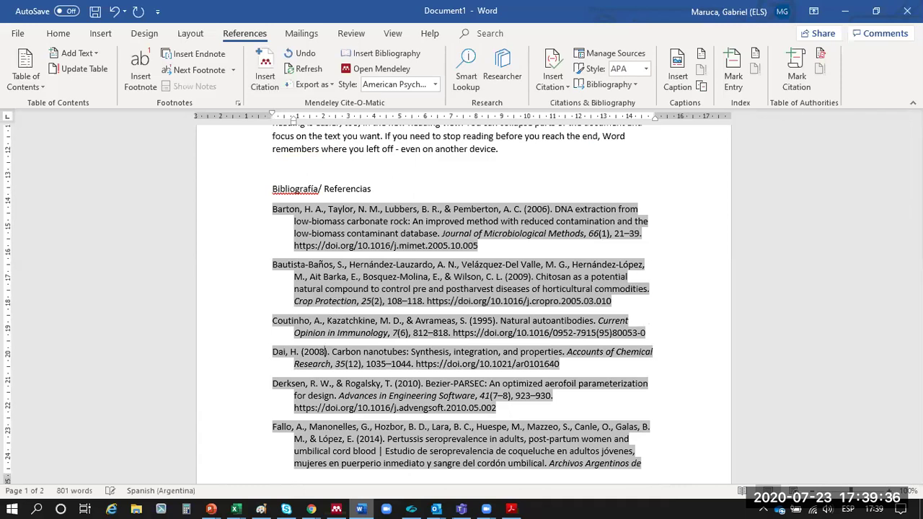
scroll(323, 348, down, 3)
click(417, 287)
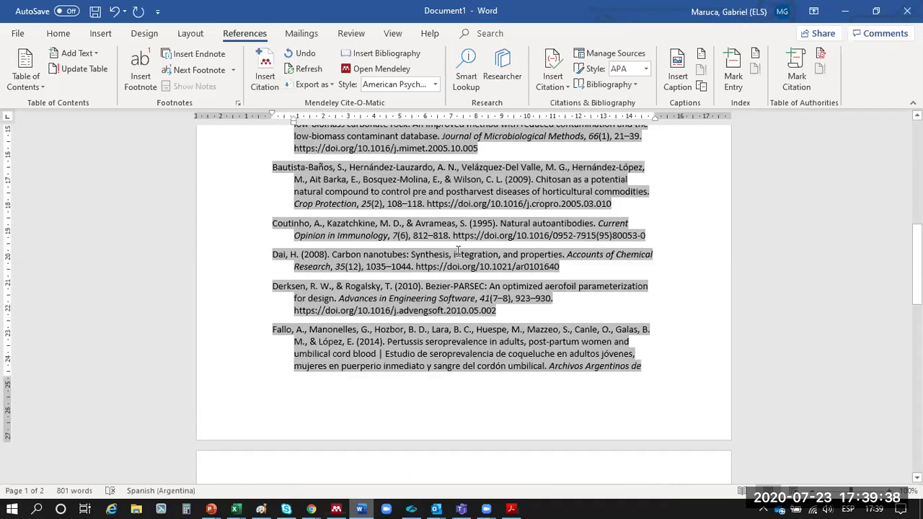
key(BackSpace)
text(0)
Step: Refresh the Mendeley citations and bibliography to overwrite the manual edits in the reference entries
scroll(443, 359, down, 7)
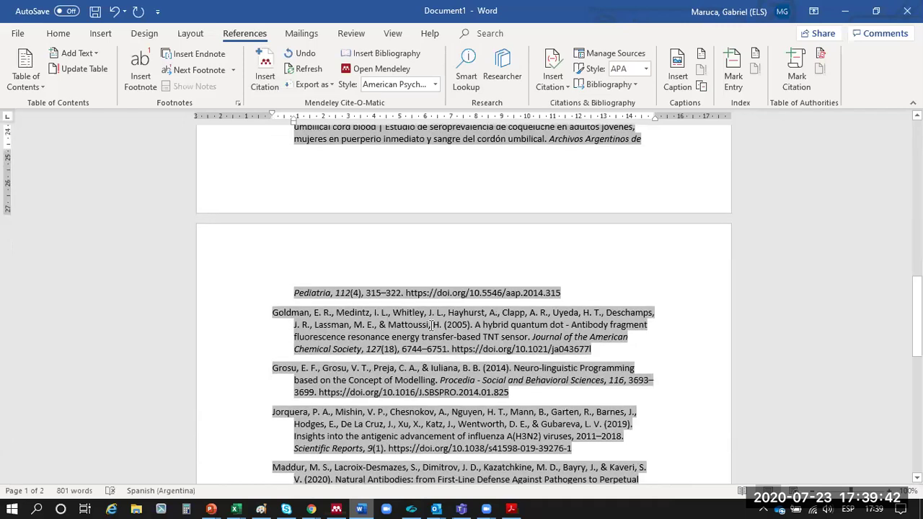
click(467, 322)
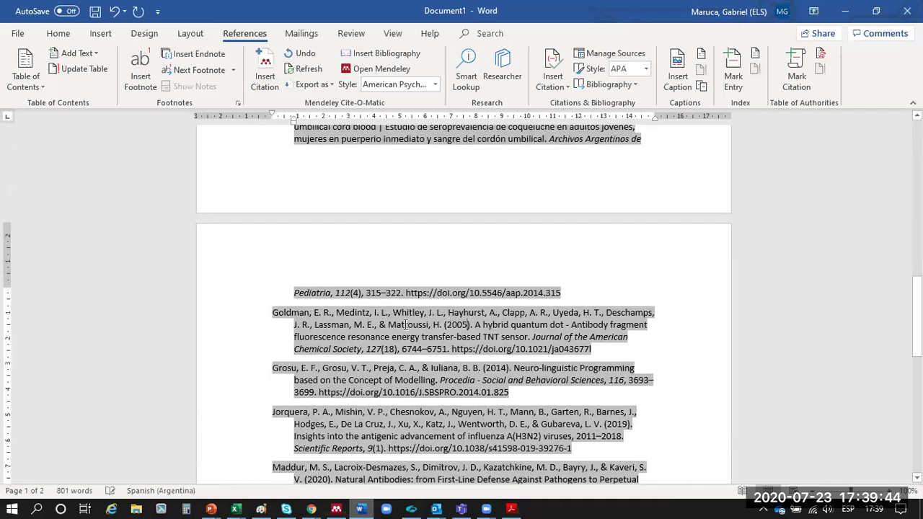
drag(348, 325, 471, 325)
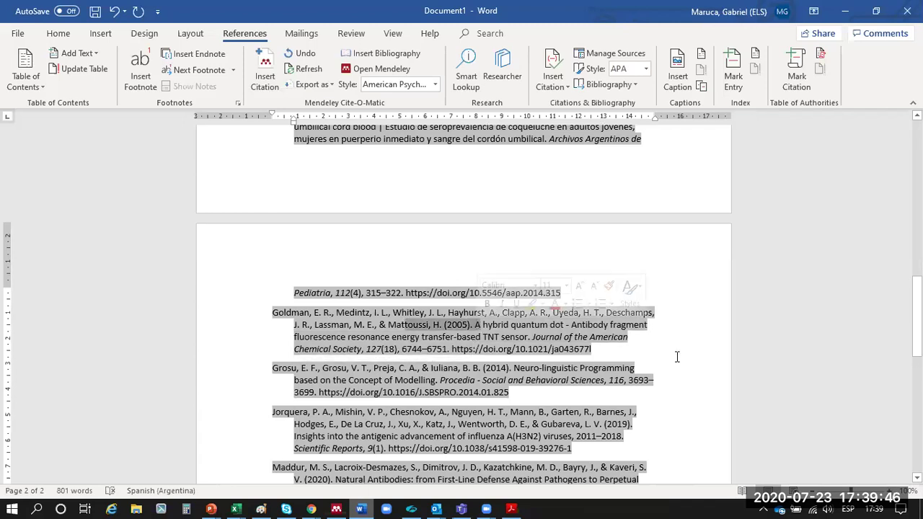
scroll(678, 355, up, 7)
scroll(677, 356, up, 6)
scroll(675, 355, down, 5)
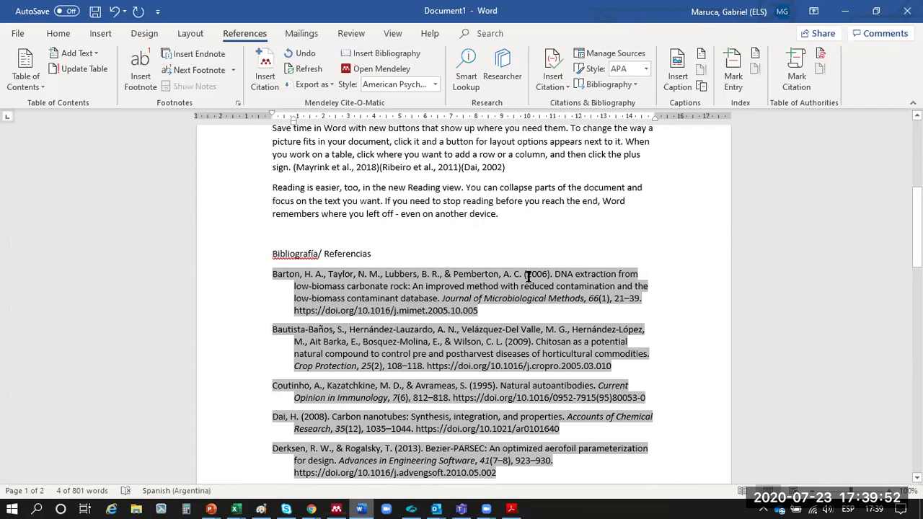
scroll(529, 278, down, 3)
scroll(529, 278, down, 1)
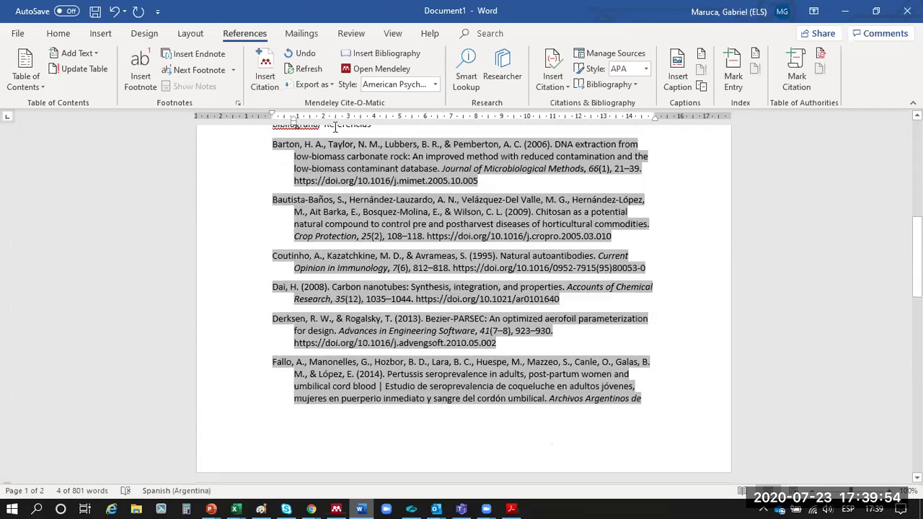
click(304, 70)
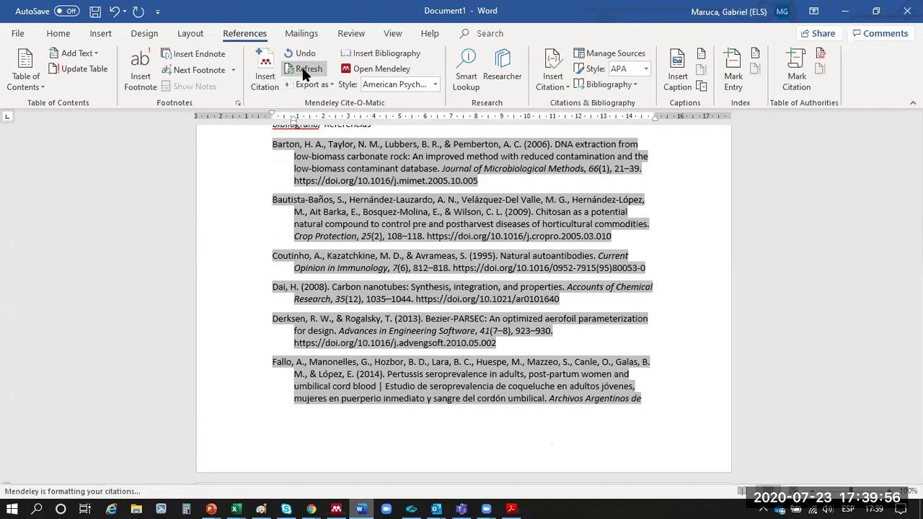
Step: Examine the refreshed bibliography entries and return to the beginning of the document
scroll(552, 278, down, 3)
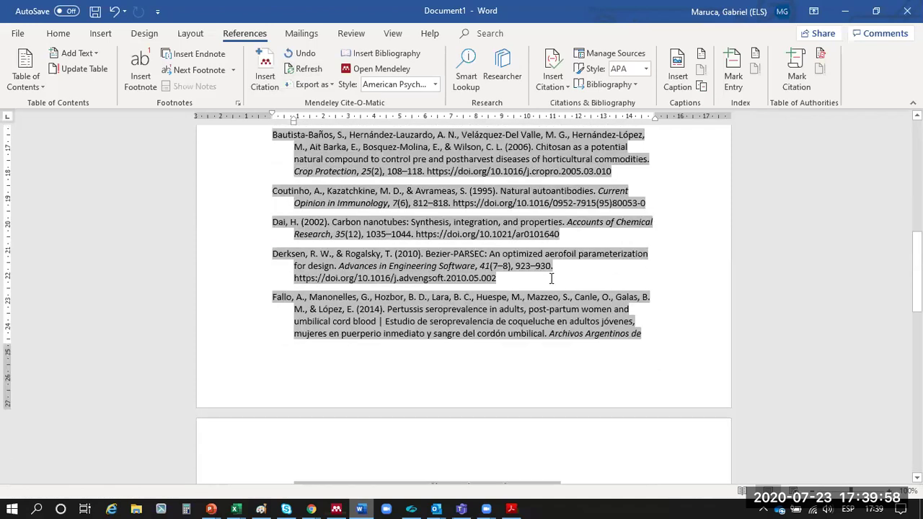
scroll(538, 323, down, 5)
scroll(537, 323, down, 3)
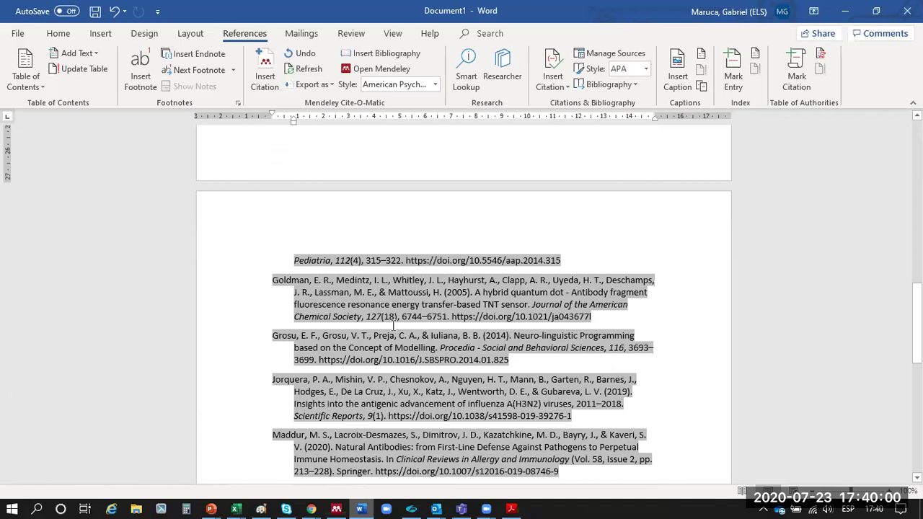
scroll(572, 279, up, 7)
scroll(572, 279, up, 15)
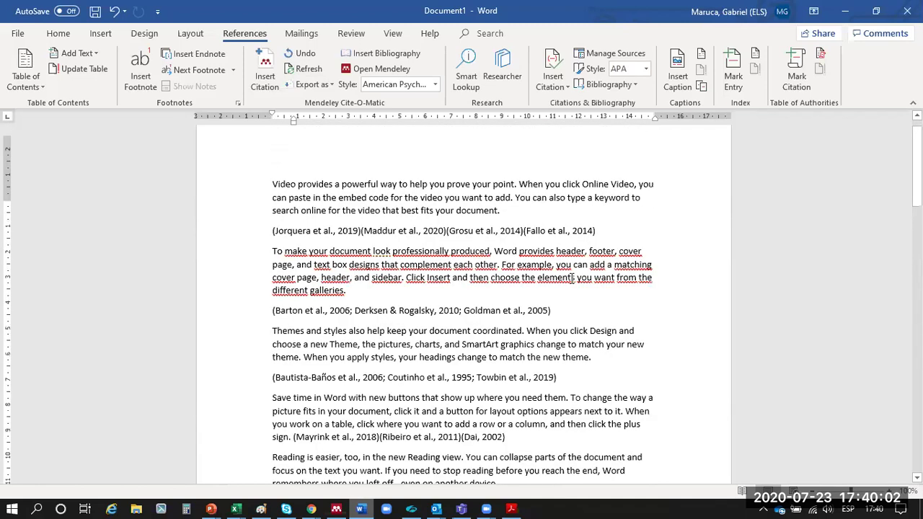
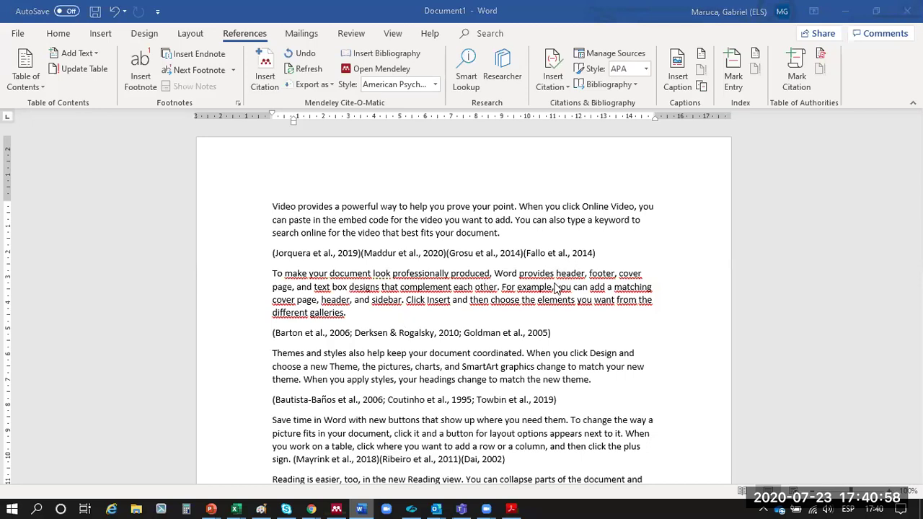
Step: Change the document's Mendeley citation style to IEEE and review the reformatted citations and bibliography
scroll(503, 310, down, 3)
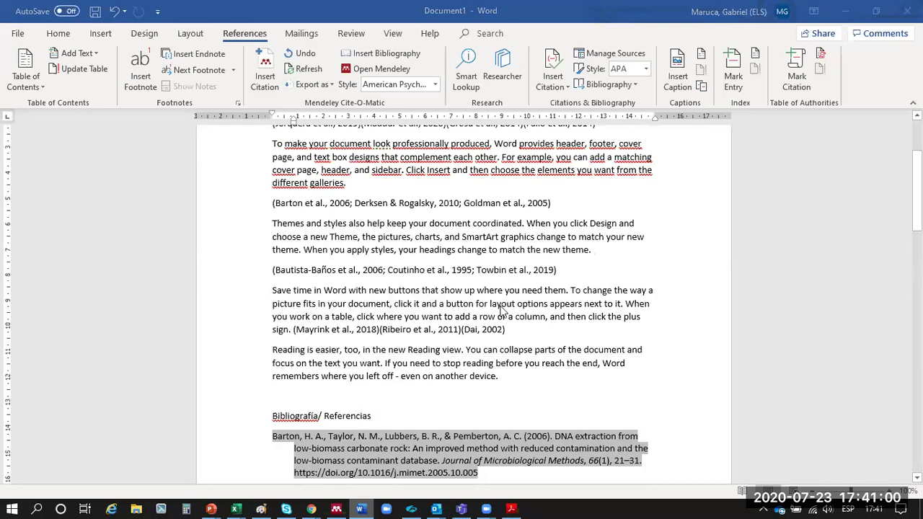
click(436, 84)
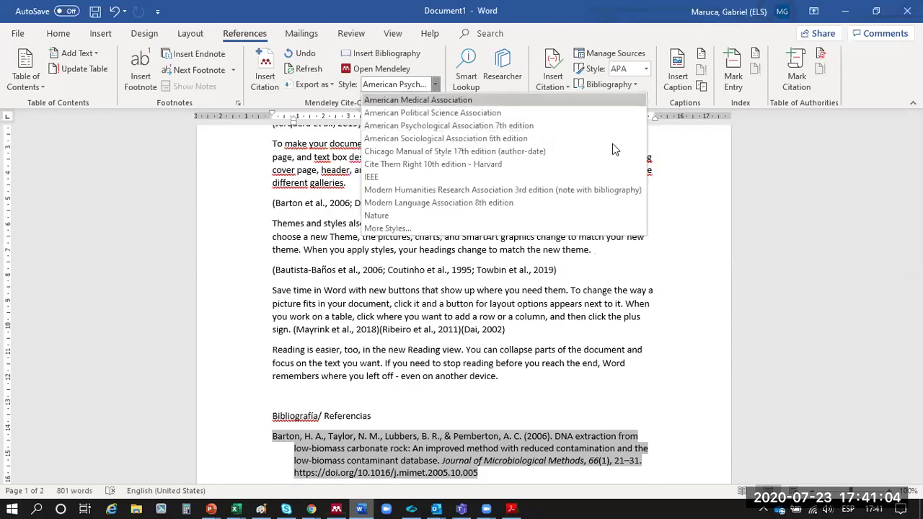
scroll(695, 283, up, 3)
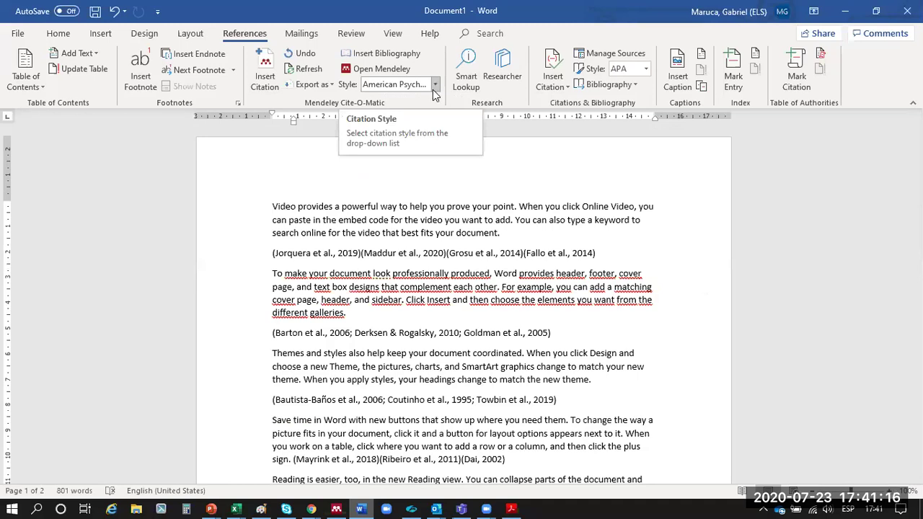
click(434, 85)
click(411, 177)
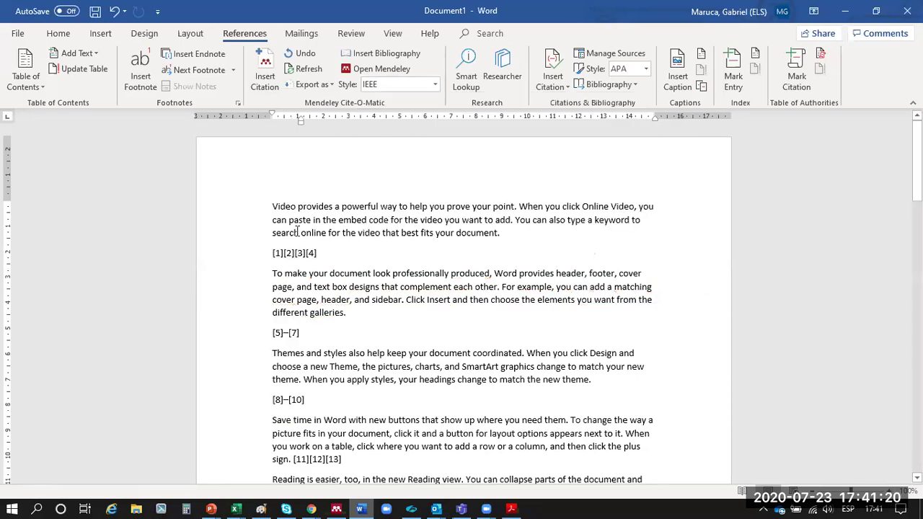
scroll(475, 213, down, 5)
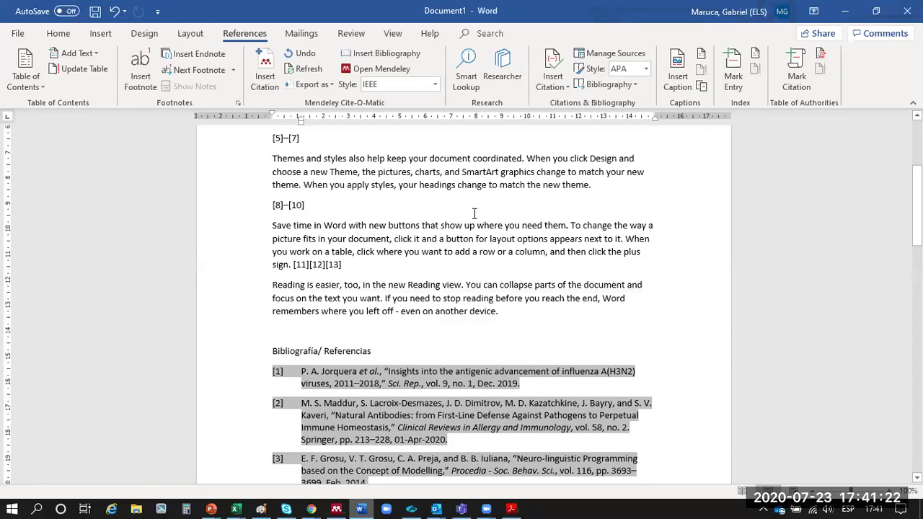
scroll(475, 213, down, 10)
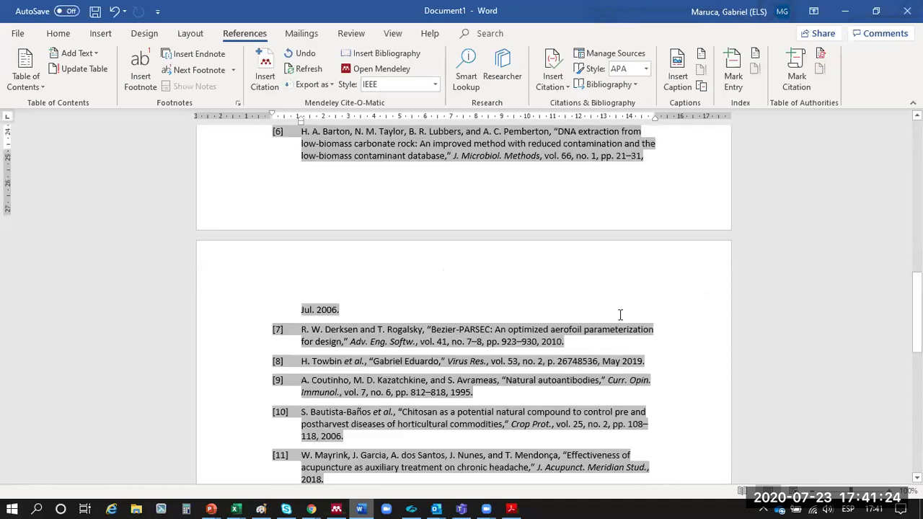
scroll(620, 314, up, 5)
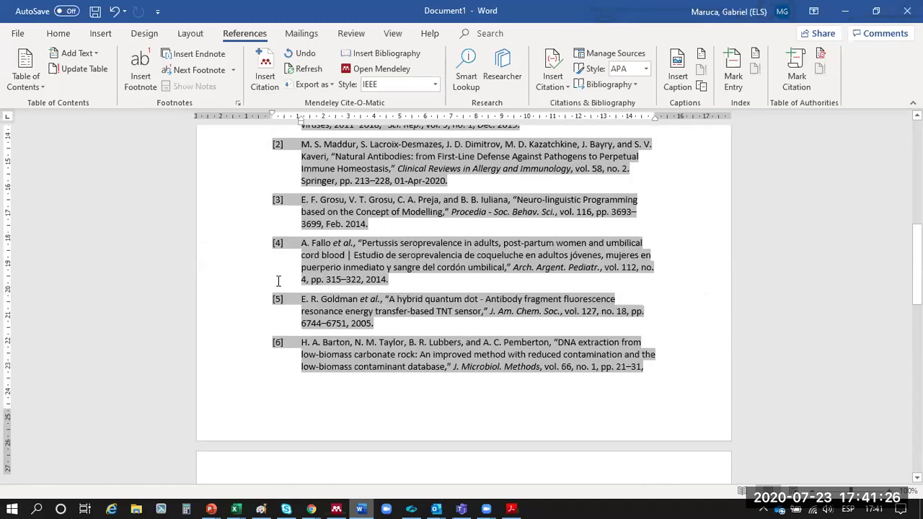
Step: Switch the document's Mendeley citation style to Nature and check the in-text citations and reference list
key(ctrl+Home)
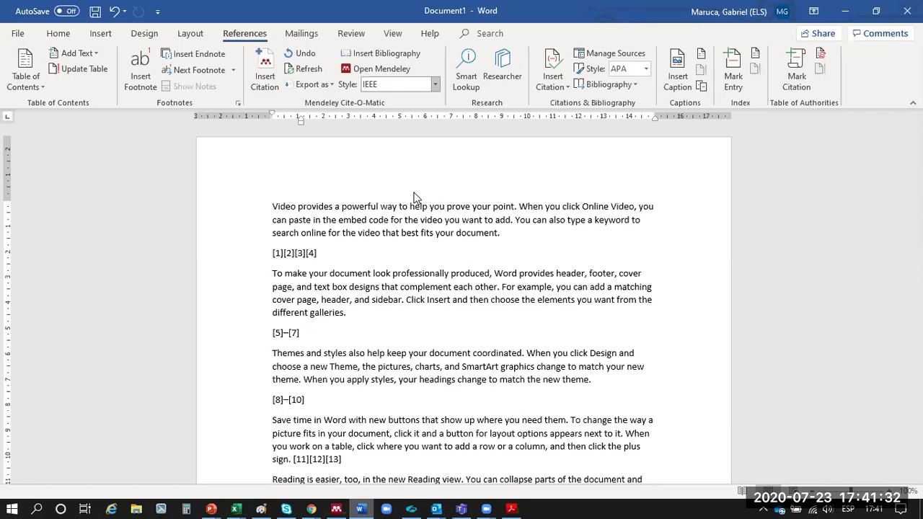
key(alt+Down)
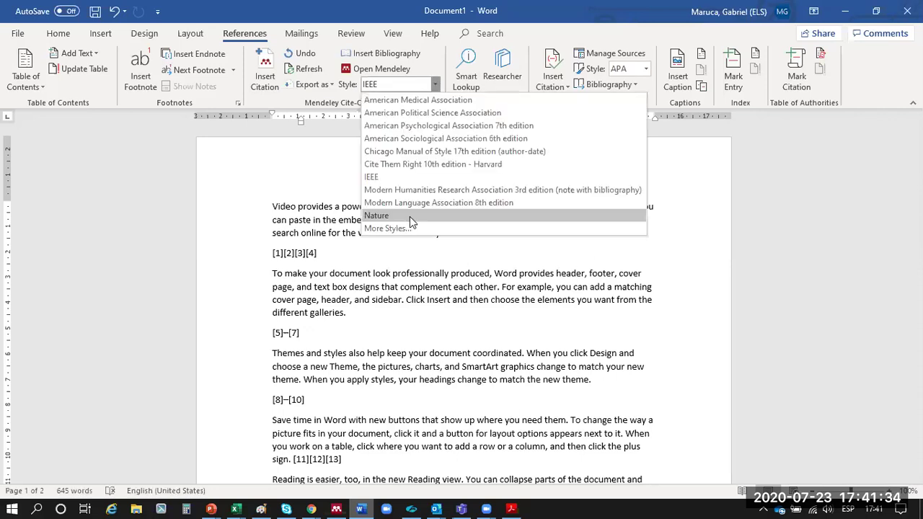
key(Return)
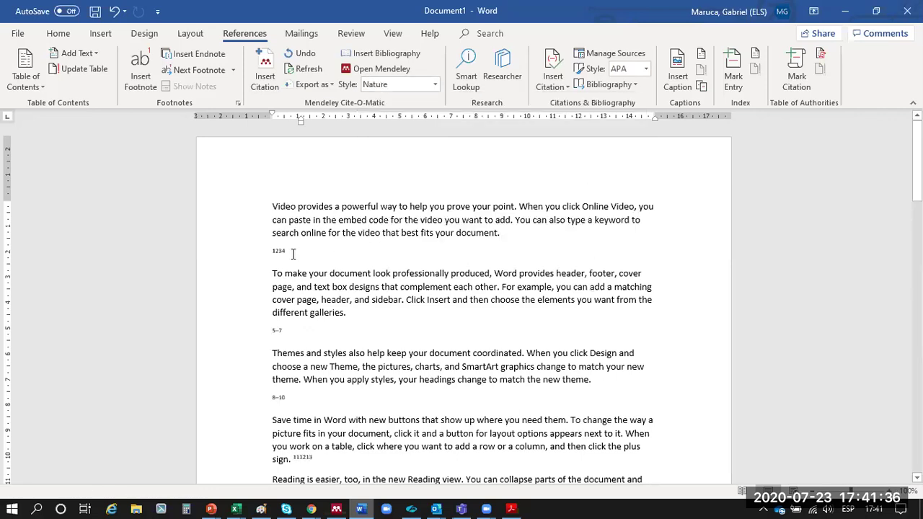
scroll(293, 254, down, 5)
scroll(294, 253, down, 1)
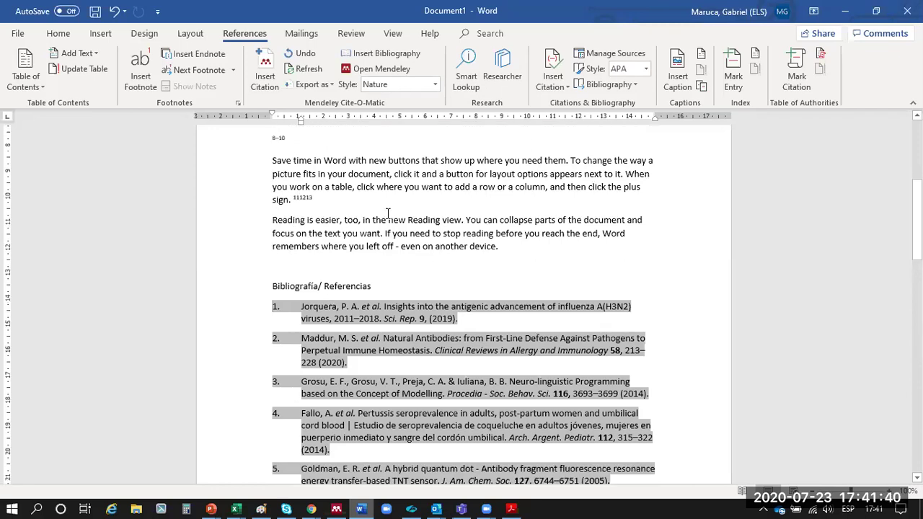
scroll(388, 214, up, 4)
Step: Open the full list of installed citation styles in Mendeley Desktop and apply the Vancouver style to the Word document
click(435, 85)
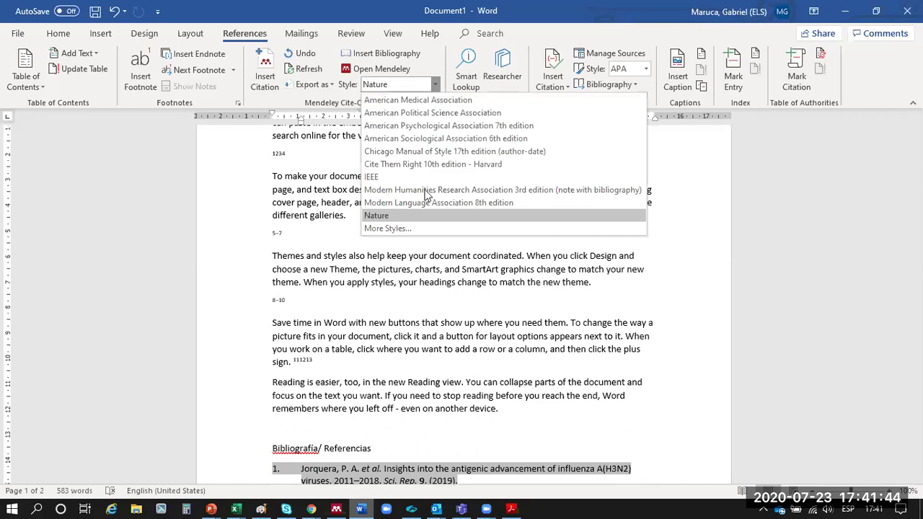
click(386, 228)
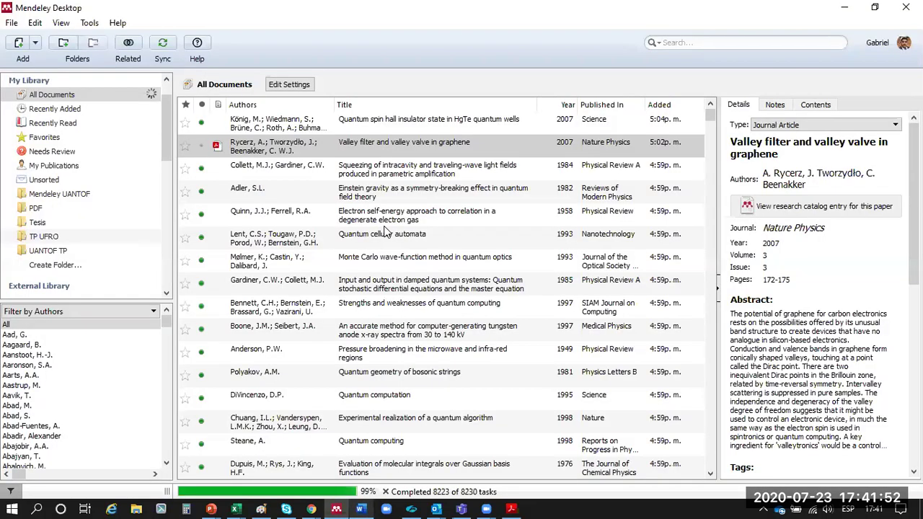
click(63, 22)
click(338, 154)
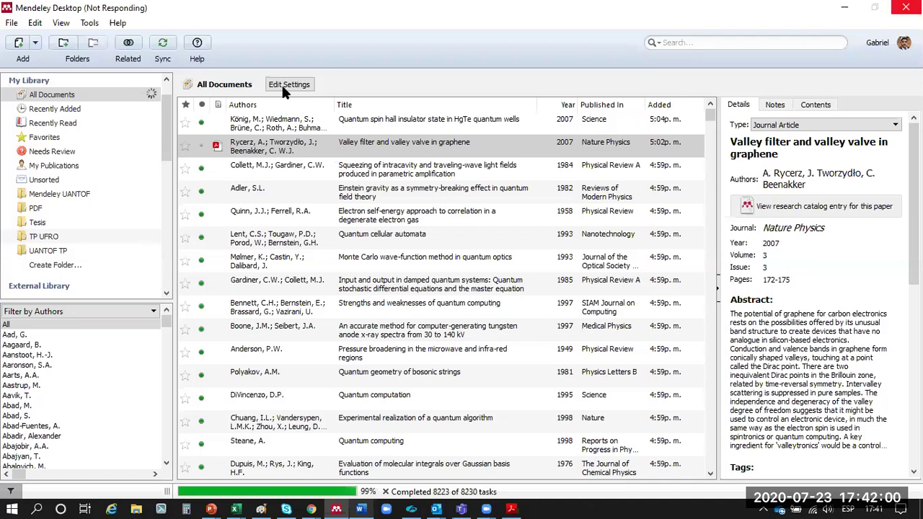
click(281, 83)
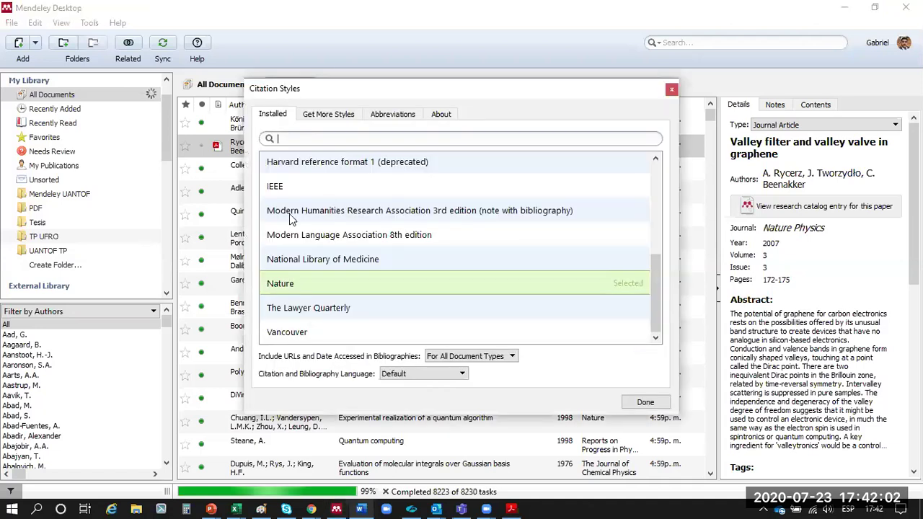
click(310, 329)
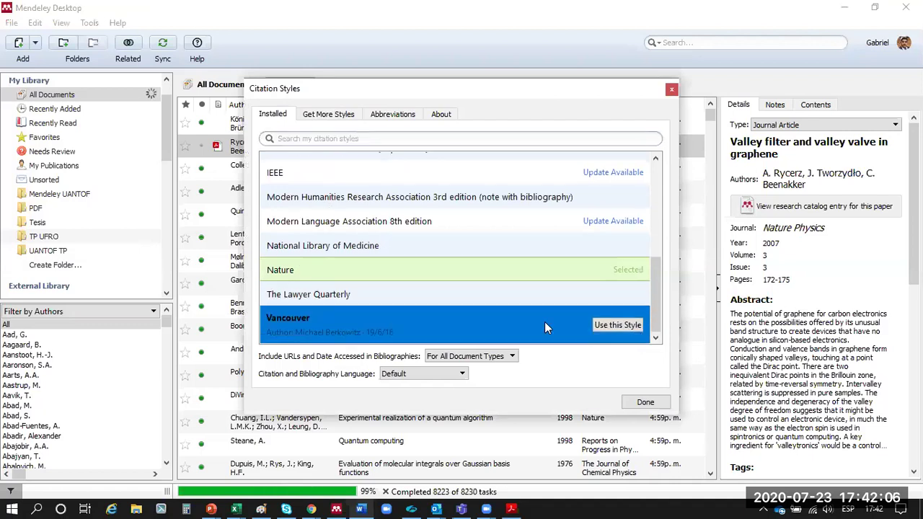
click(607, 328)
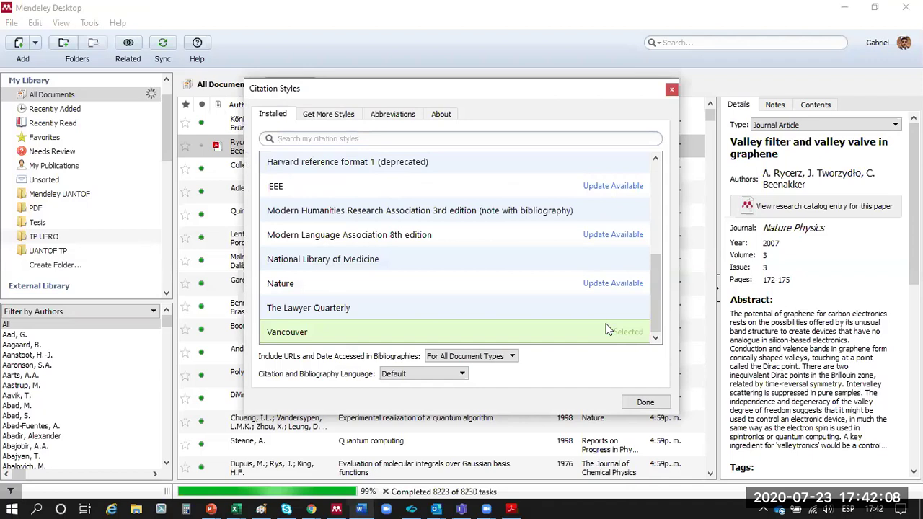
click(646, 403)
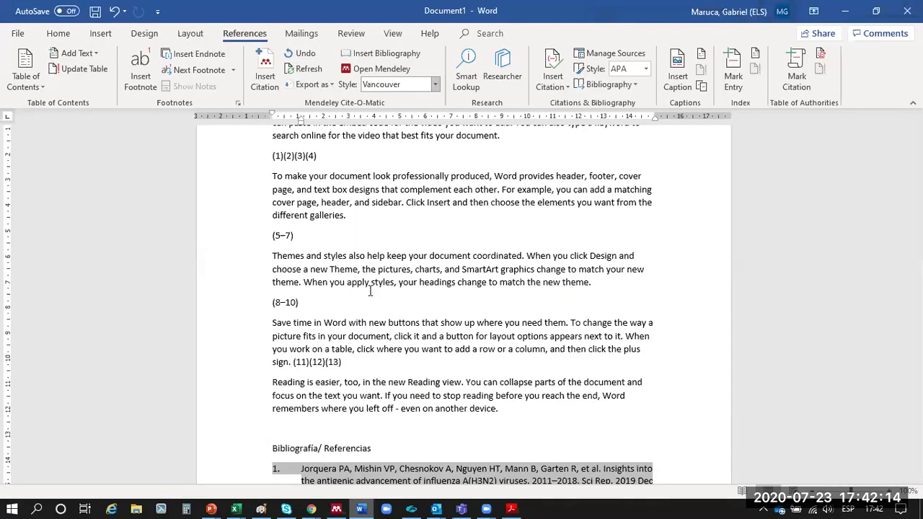
scroll(309, 296, up, 3)
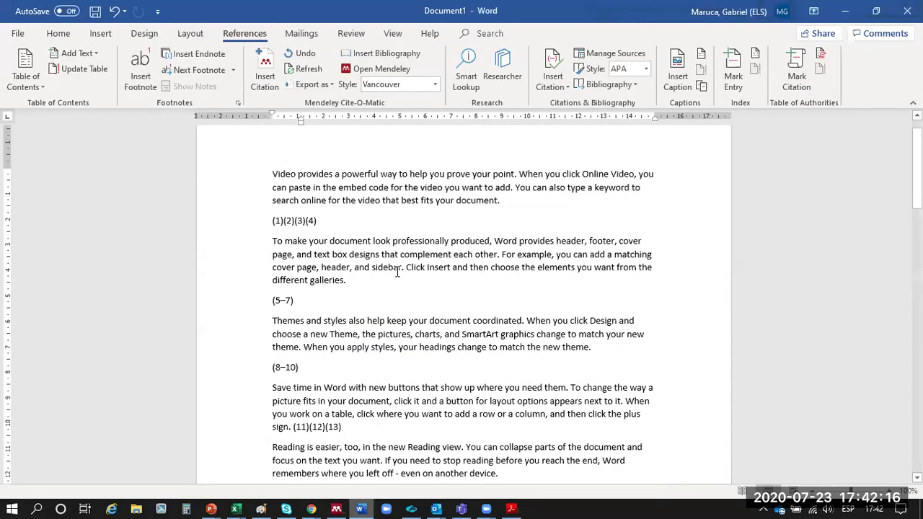
Step: Reopen Mendeley's citation style manager and search the additional downloadable styles for "french"
click(424, 88)
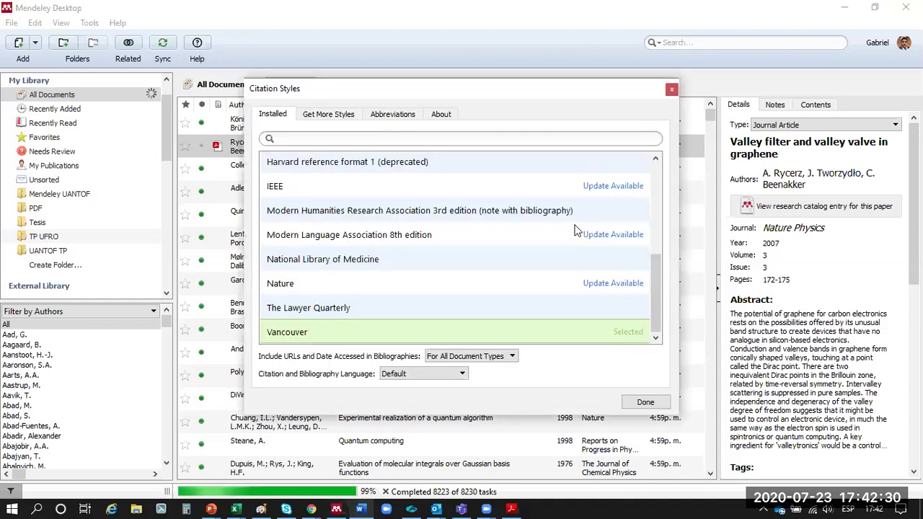
scroll(353, 175, up, 3)
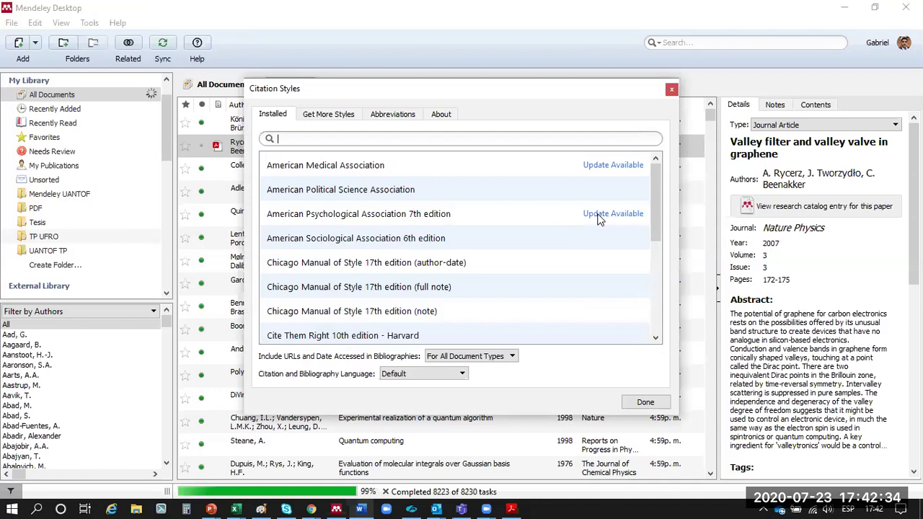
click(328, 114)
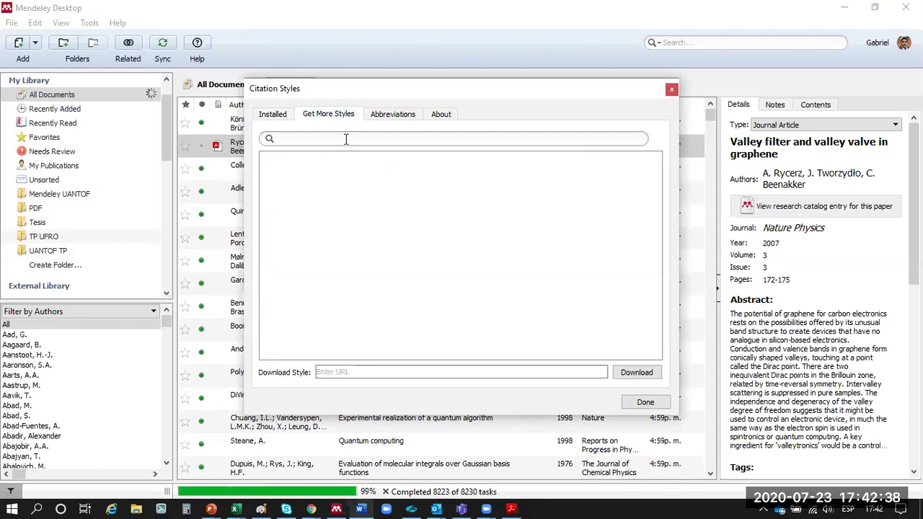
text(french)
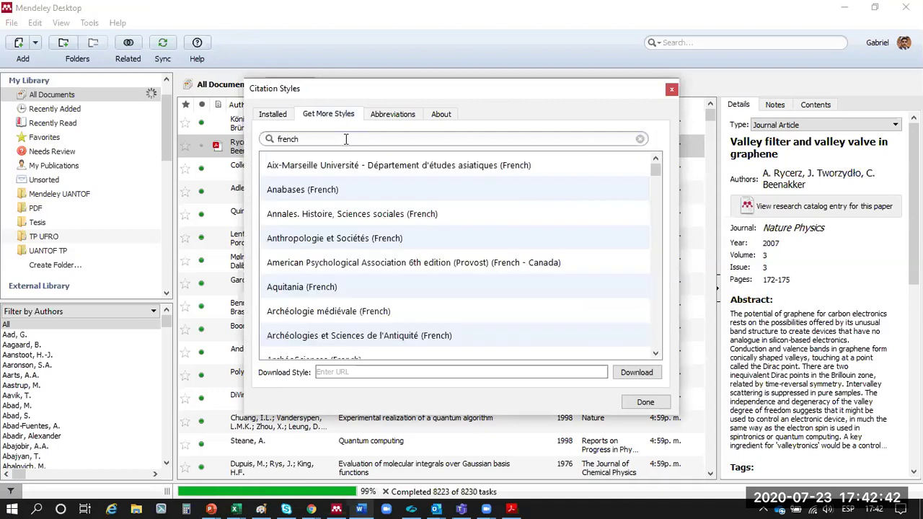
Step: Search the downloadable citation styles for "spanish" instead
key(BackSpace)
key(BackSpace)
key(BackSpace)
key(BackSpace)
key(BackSpace)
key(BackSpace)
text(spa)
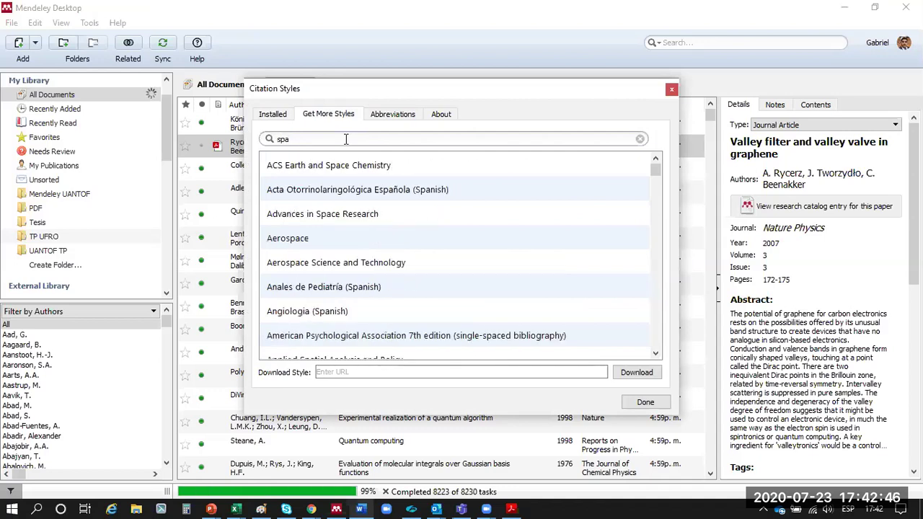
text(nish)
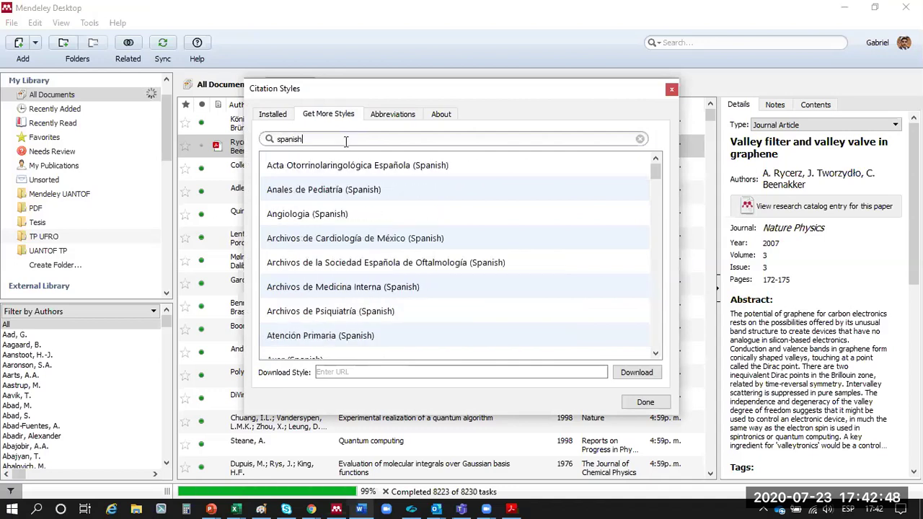
Step: Replace the style search term with "dutch" to list the Dutch citation styles
key(BackSpace)
key(BackSpace)
key(BackSpace)
key(BackSpace)
key(BackSpace)
key(BackSpace)
text(dutch)
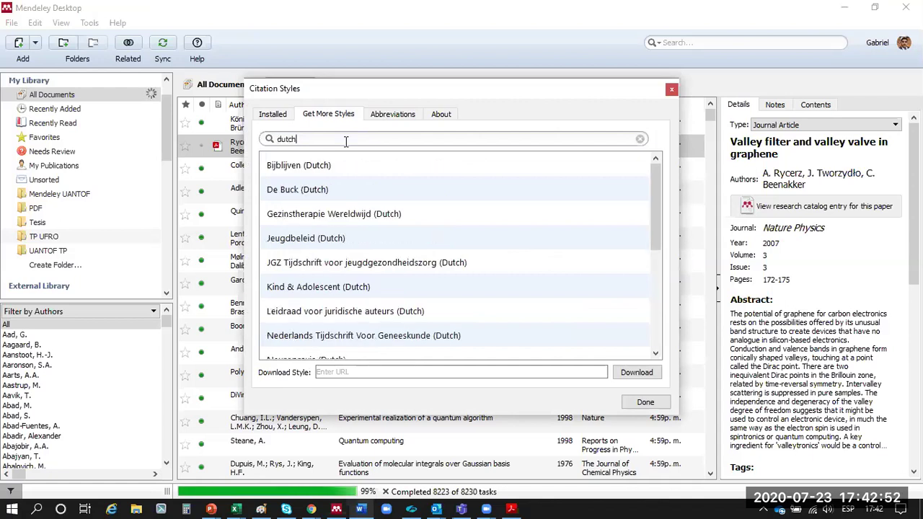
Step: Search the downloadable citation styles for "revista" and browse the first matching journal styles
key(BackSpace)
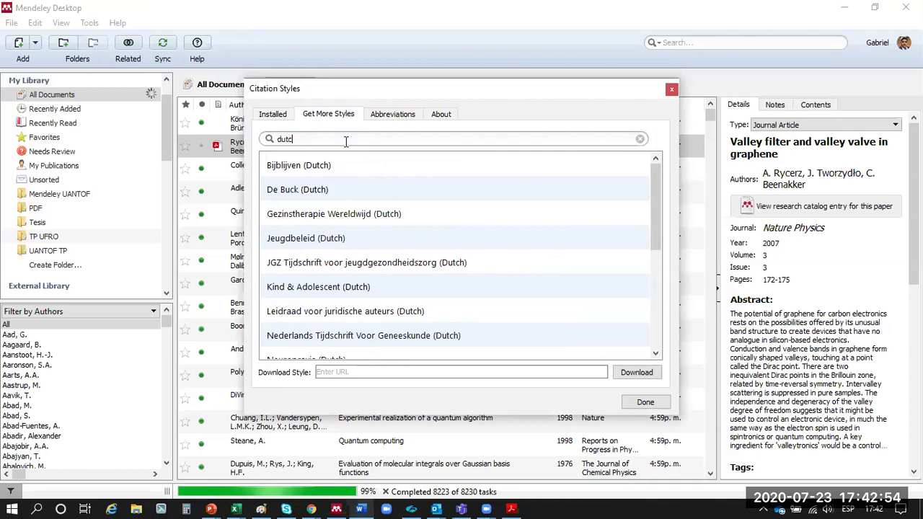
key(BackSpace)
key(BackSpace)
key(BackSpace)
key(BackSpace)
text(revistas)
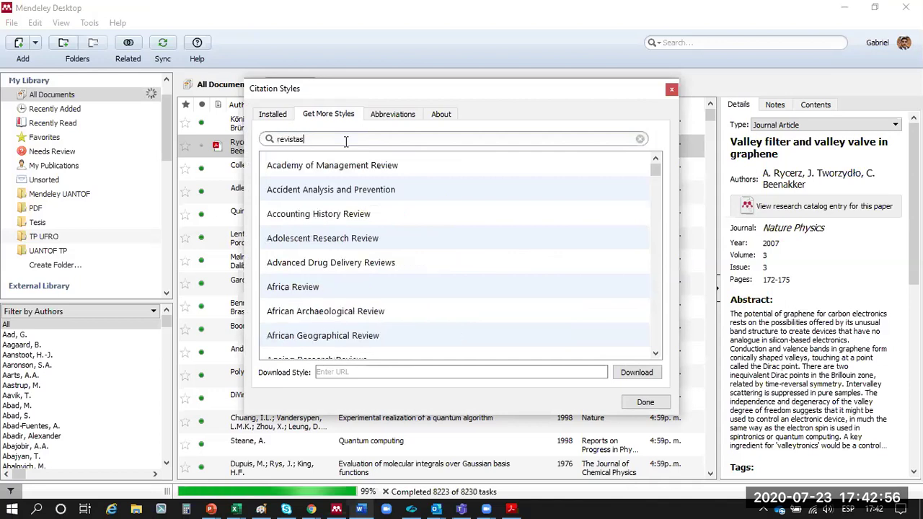
key(BackSpace)
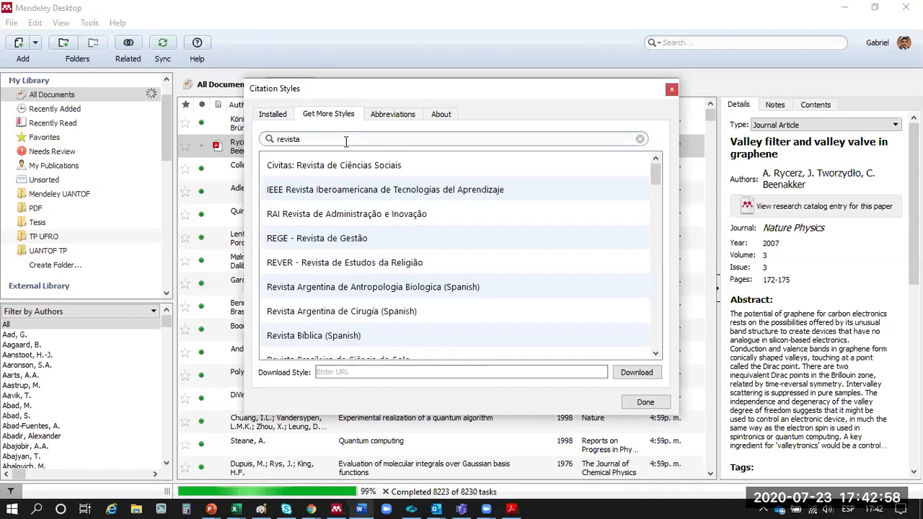
key(Down)
key(Down)
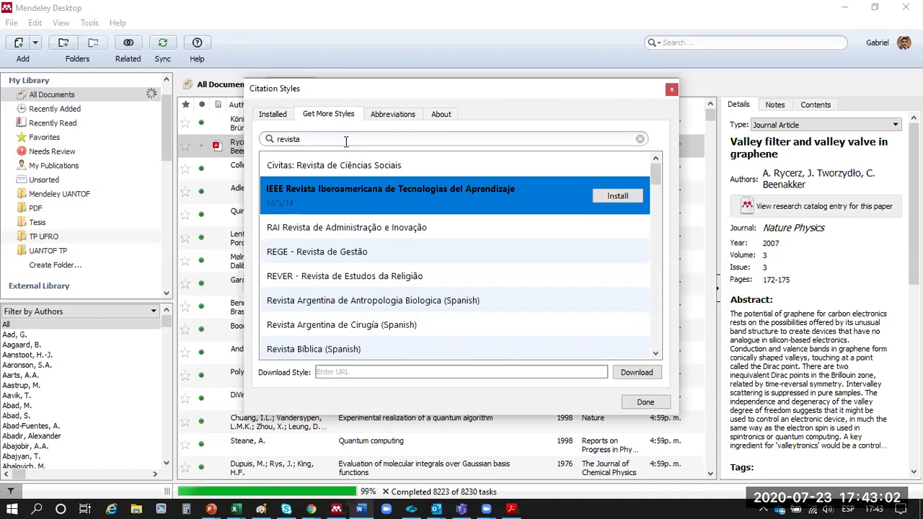
key(Down)
key(Down)
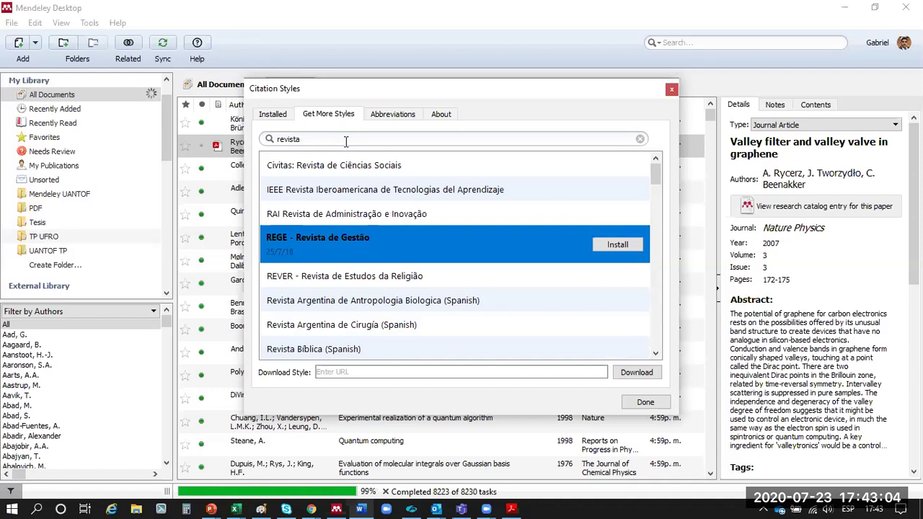
Step: Search the downloadable citation styles for "argentina"
double_click(347, 141)
text(ar)
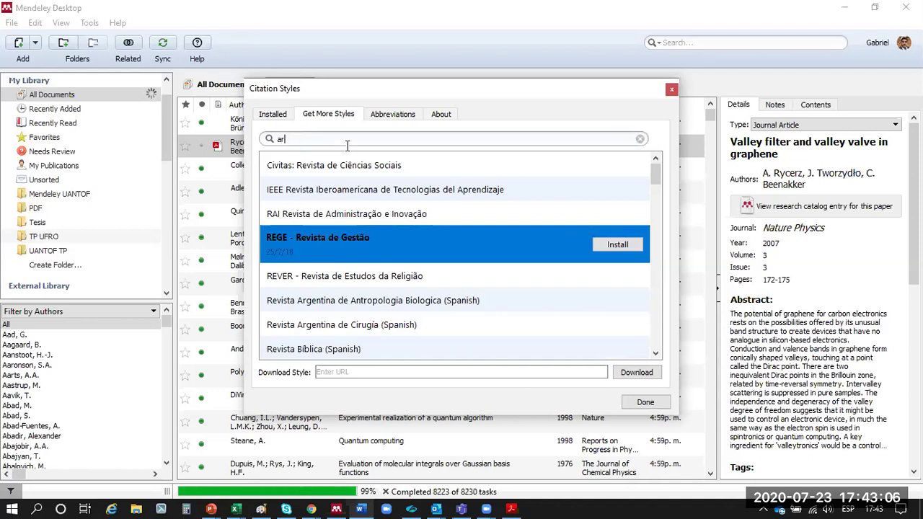
text(get)
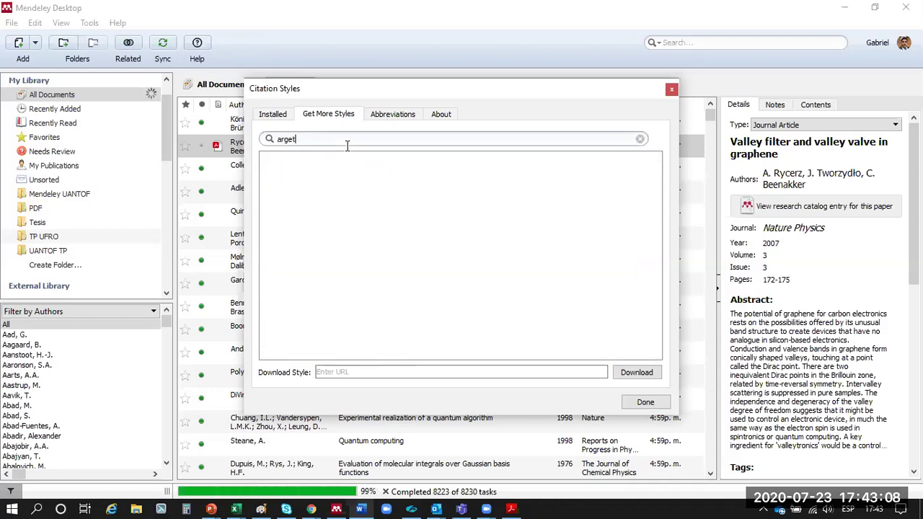
key(BackSpace)
text(ntina)
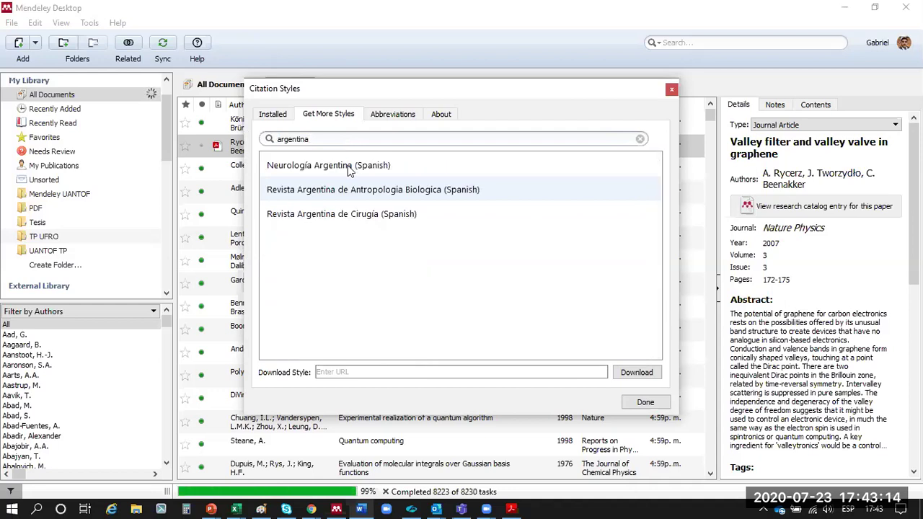
Step: Expand the Neurología Argentina (Spanish) style among the search results to view its details and install option
click(348, 166)
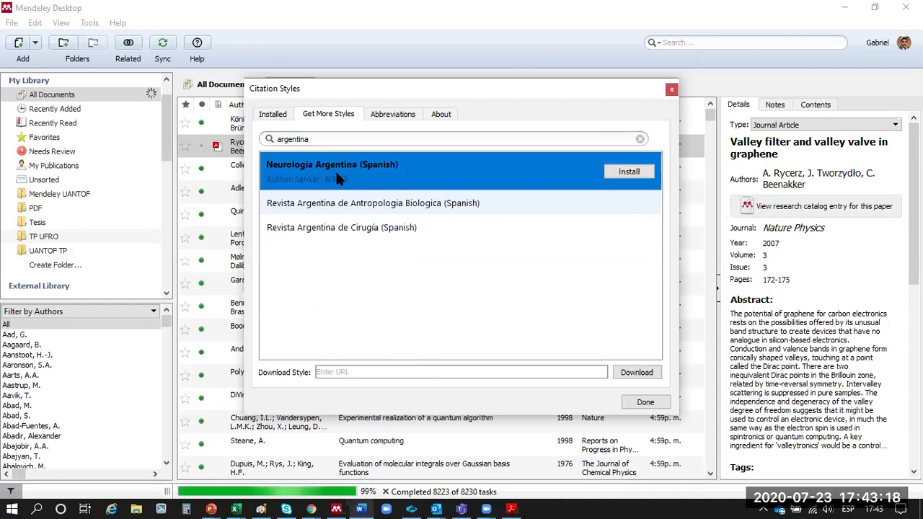
click(629, 173)
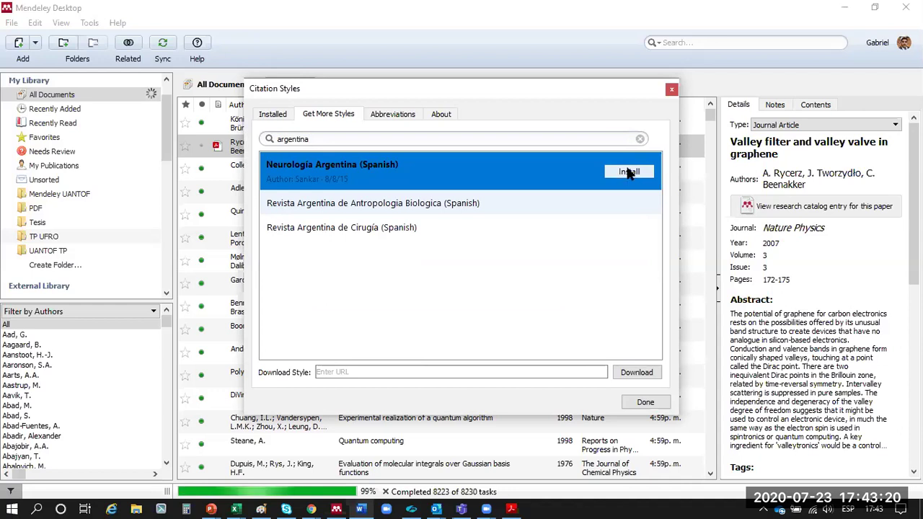
Step: Search the downloadable citation styles for "chile", view the Revista Médica de Chile (Spanish) entry, and close the Citation Styles dialog
double_click(392, 140)
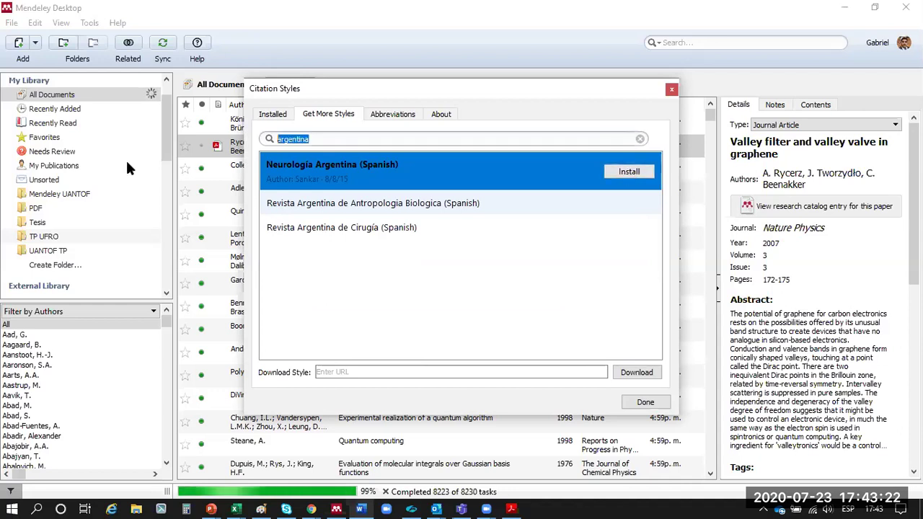
text(chile)
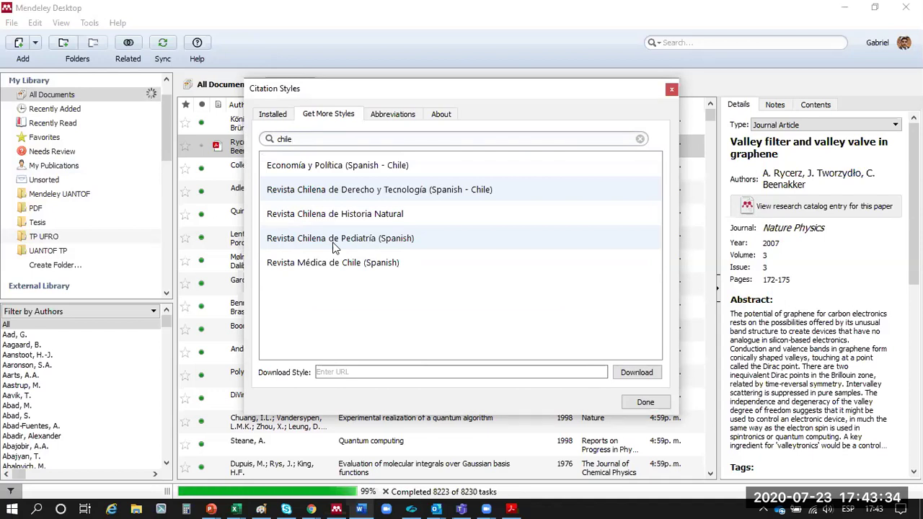
click(324, 264)
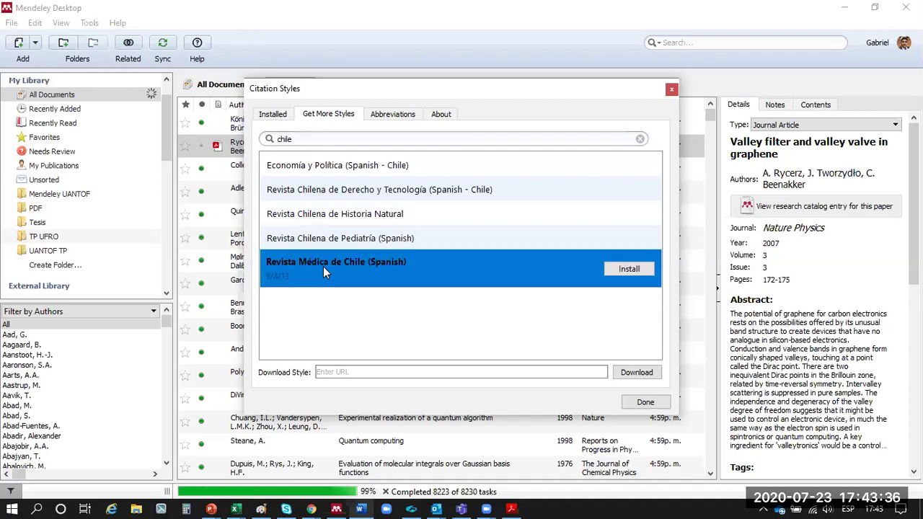
click(652, 402)
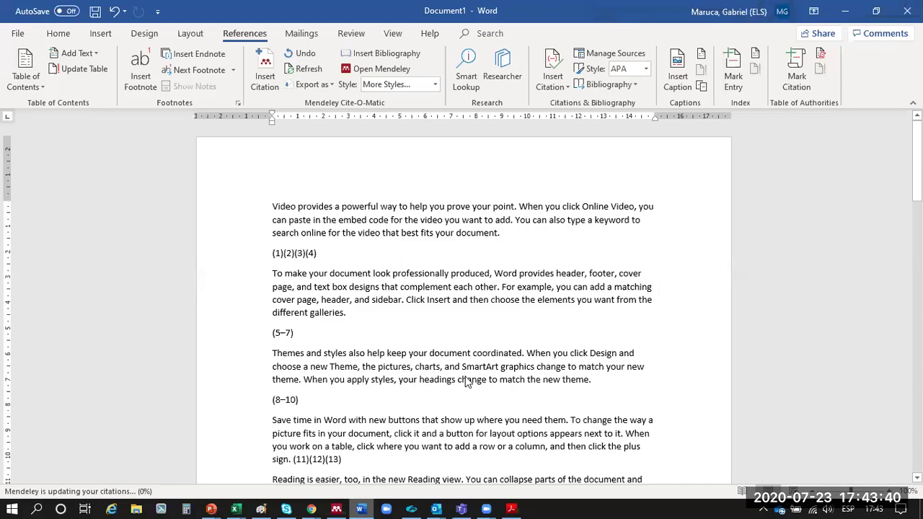